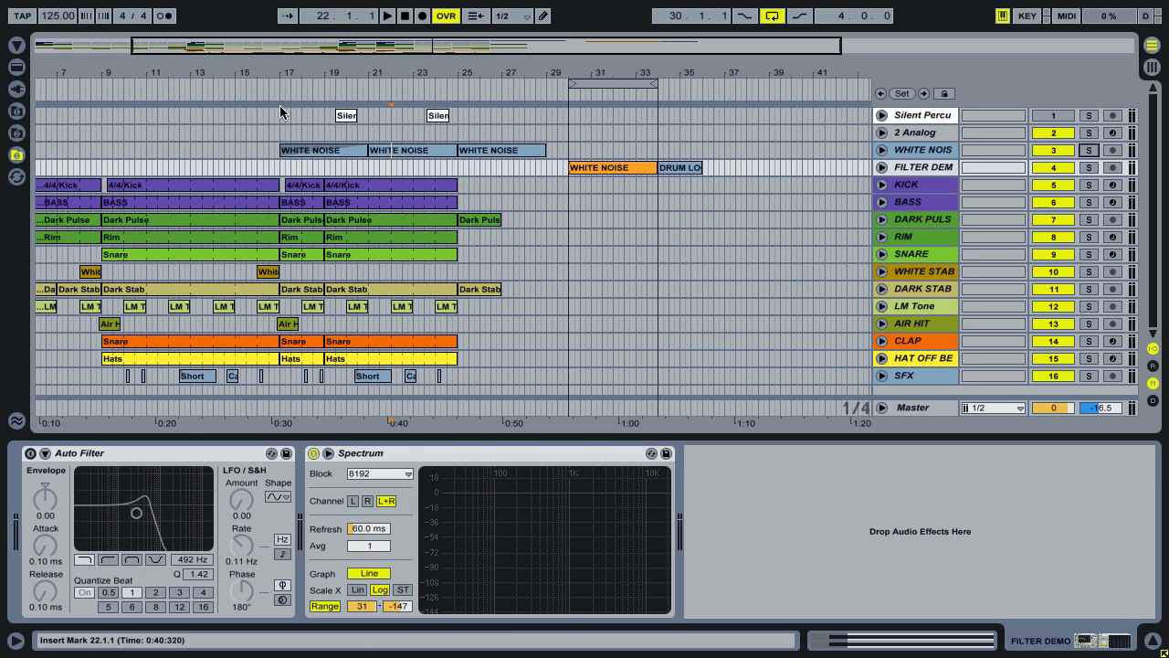
- Play the arrangement from the start of the first WHITE NOISE clip at bar 17 until about bar 27
drag(354, 72, 354, 88)
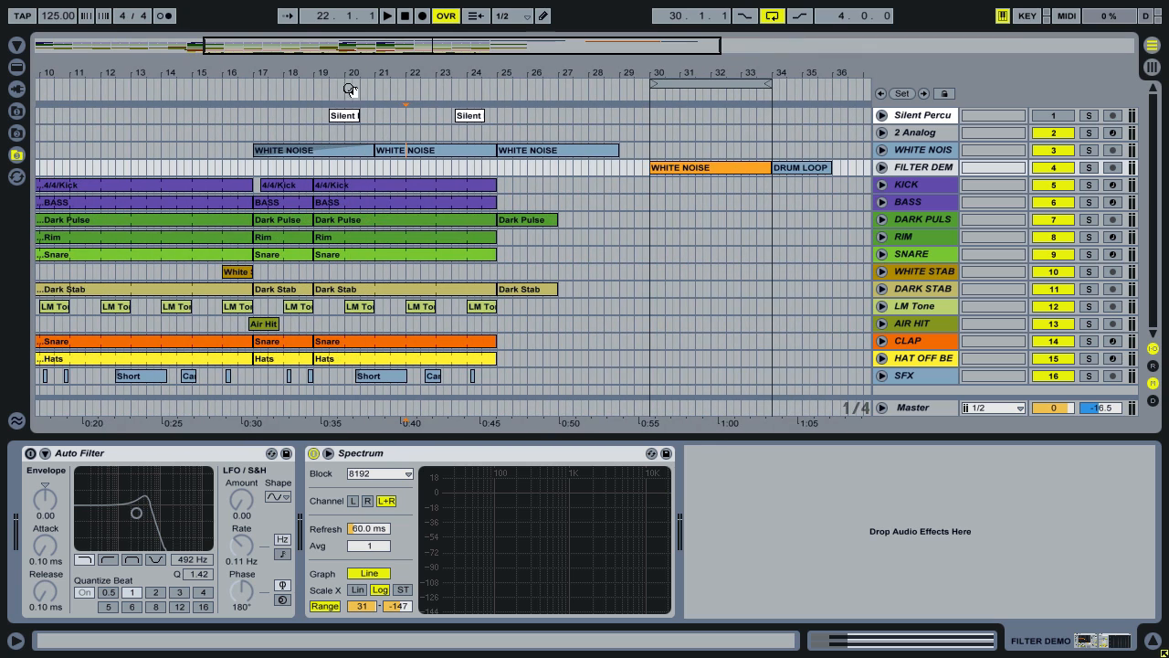
click(332, 150)
key(space)
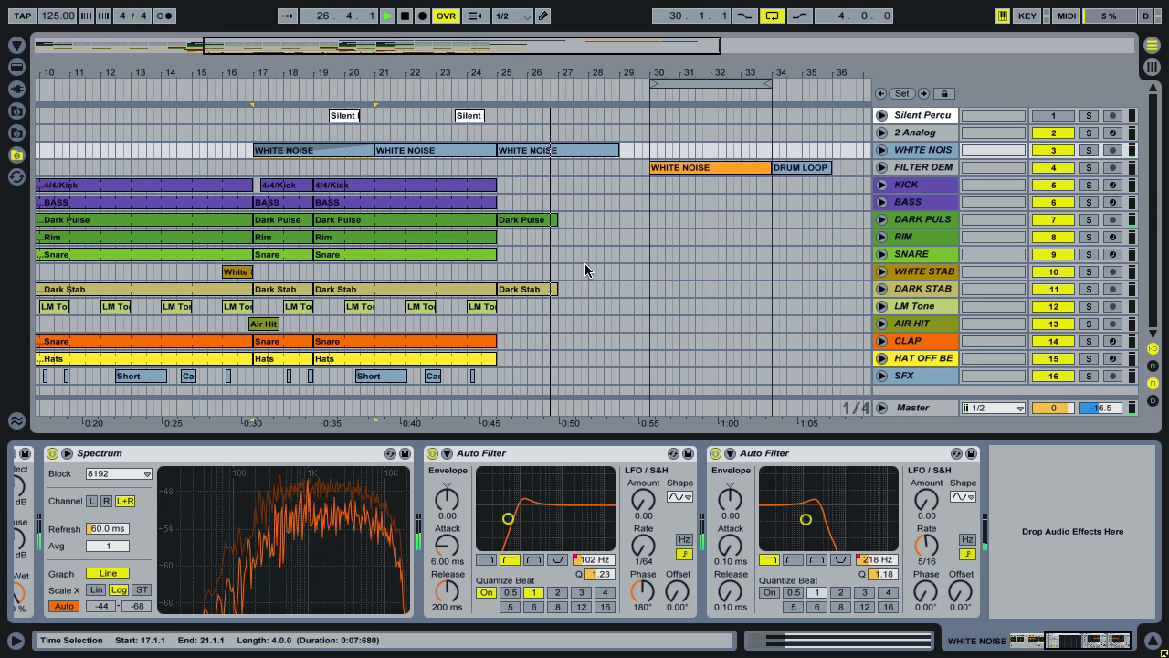
key(space)
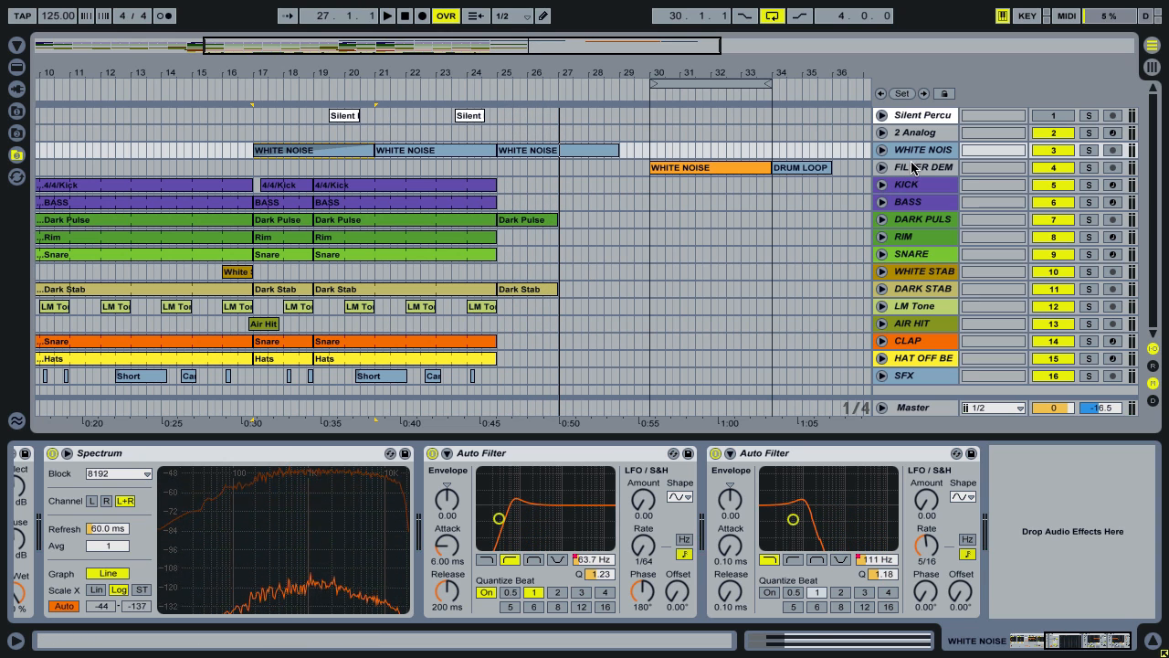
- Turn on the Auto Filter of the FILTER DEMO track, unfold the track and select its WHITE NOISE clip
click(913, 168)
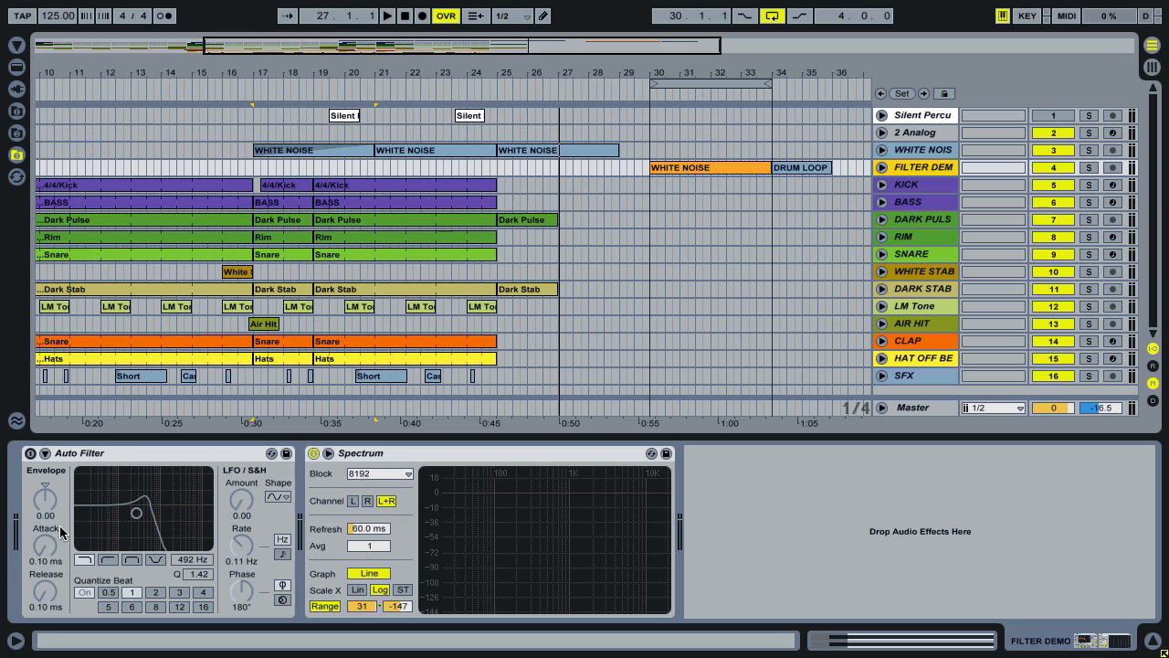
click(33, 453)
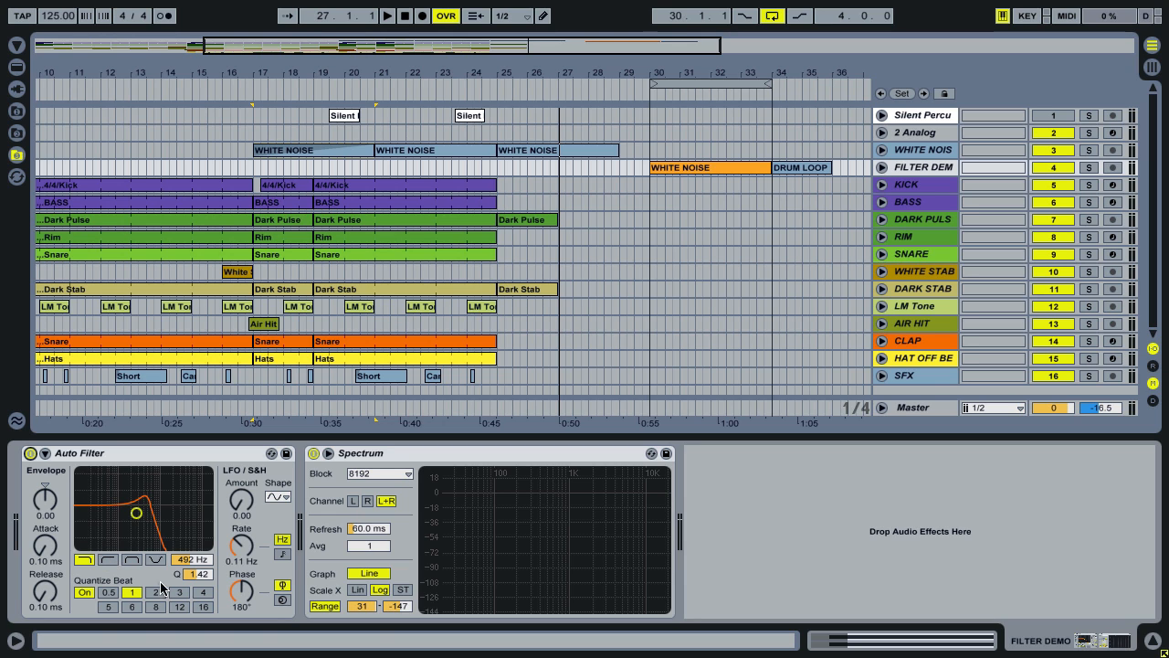
click(882, 167)
click(727, 167)
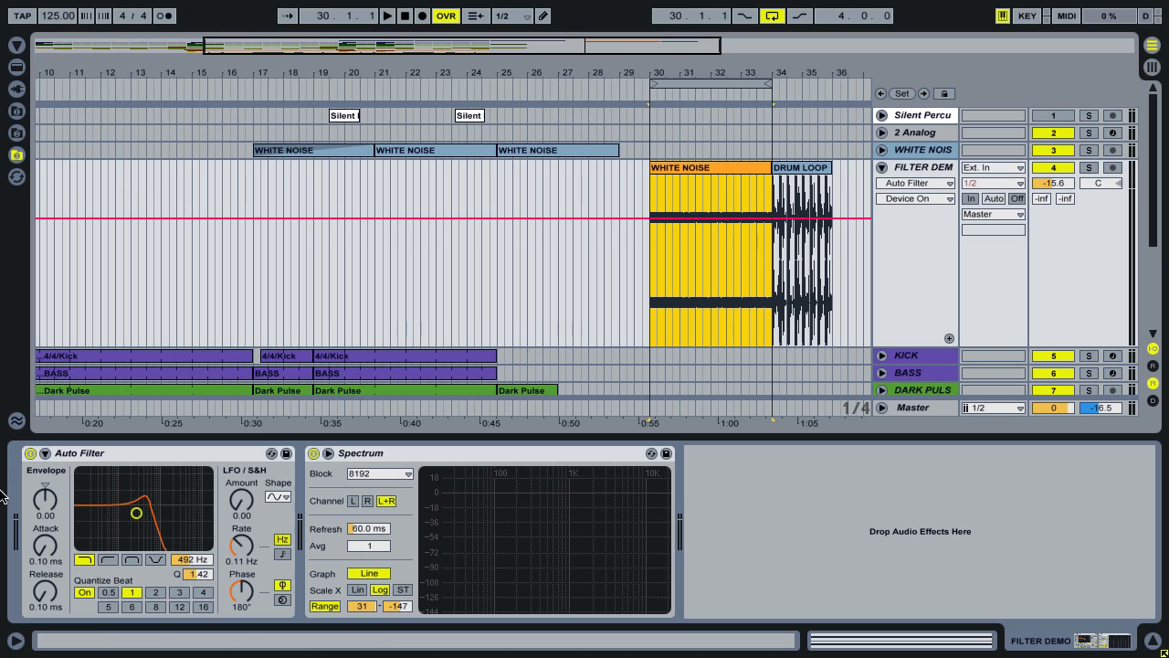
- Bypass the Auto Filter and play the FILTER DEMO white noise clip unfiltered, examining its frequency content in Spectrum
click(29, 454)
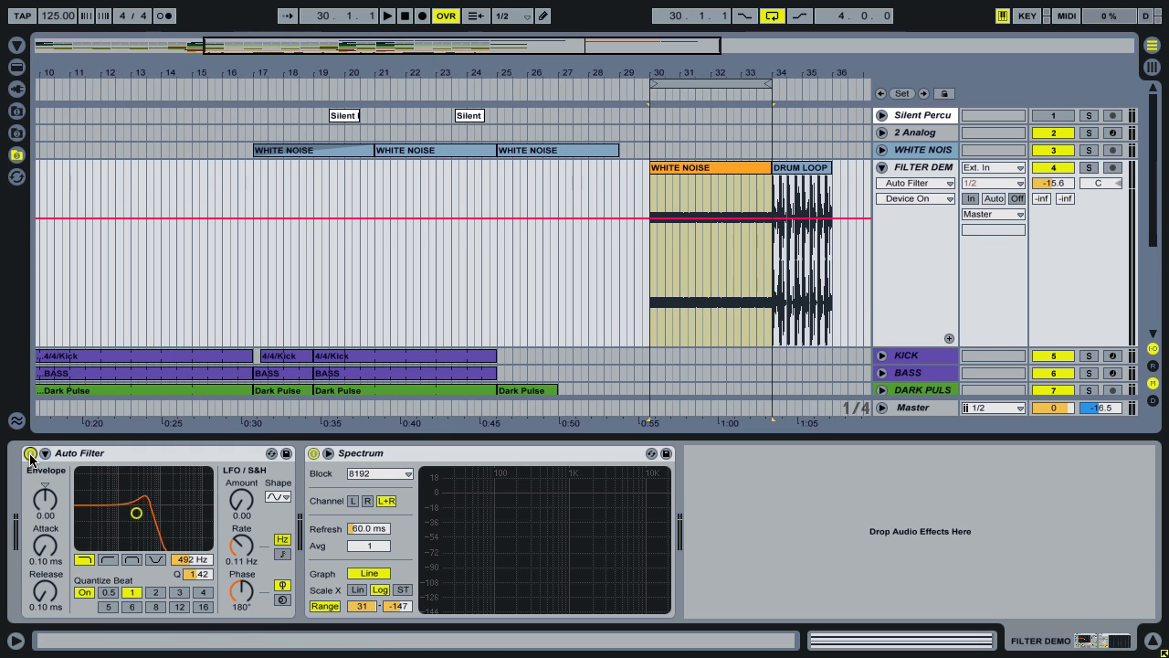
click(677, 171)
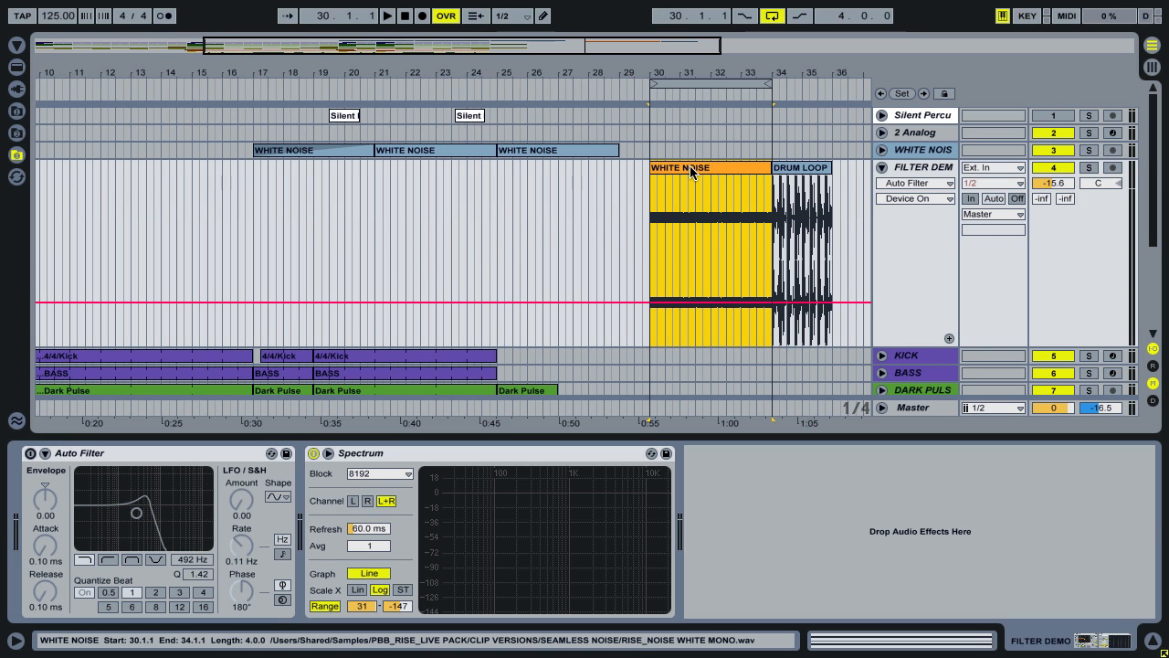
click(416, 455)
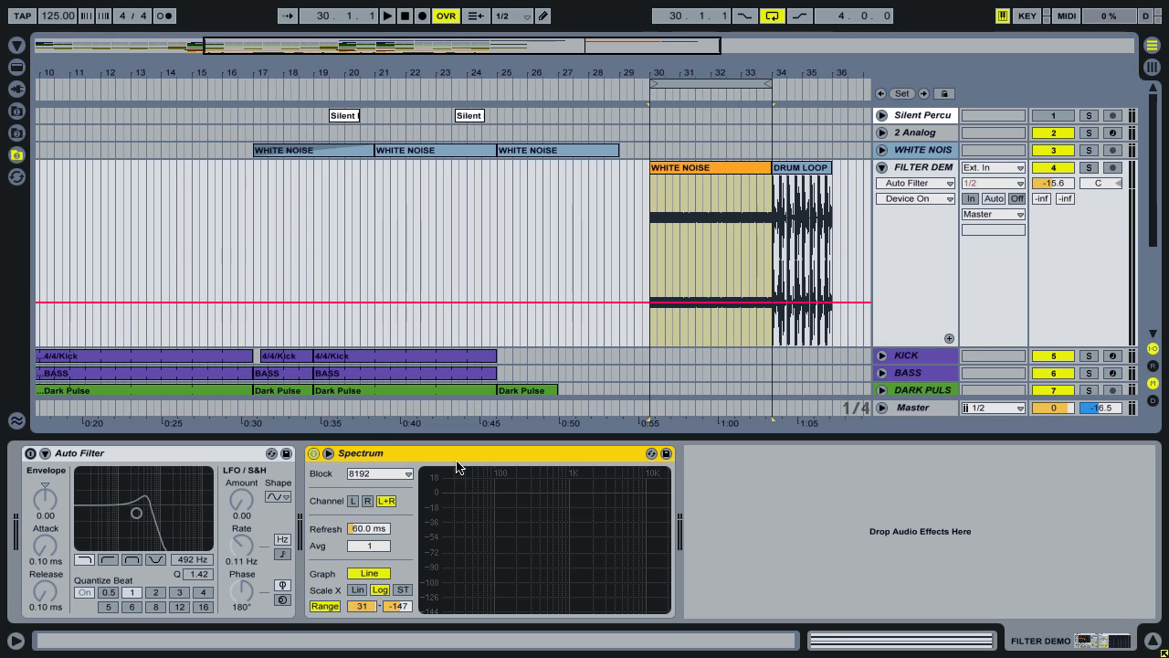
mouse_move(503, 532)
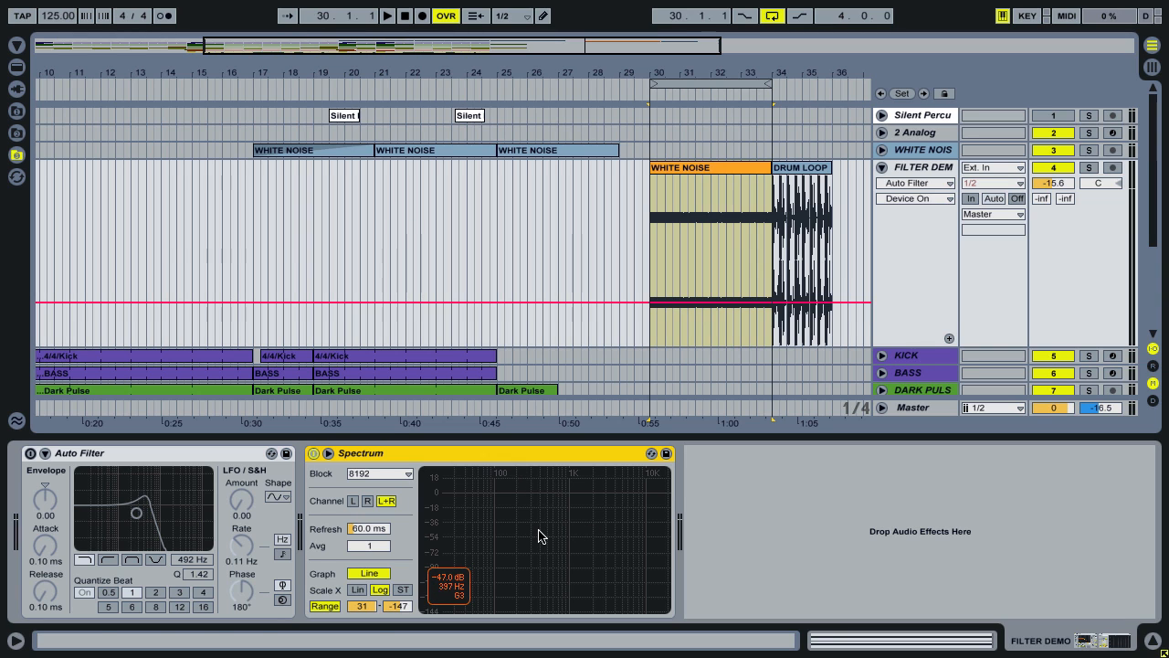
key(space)
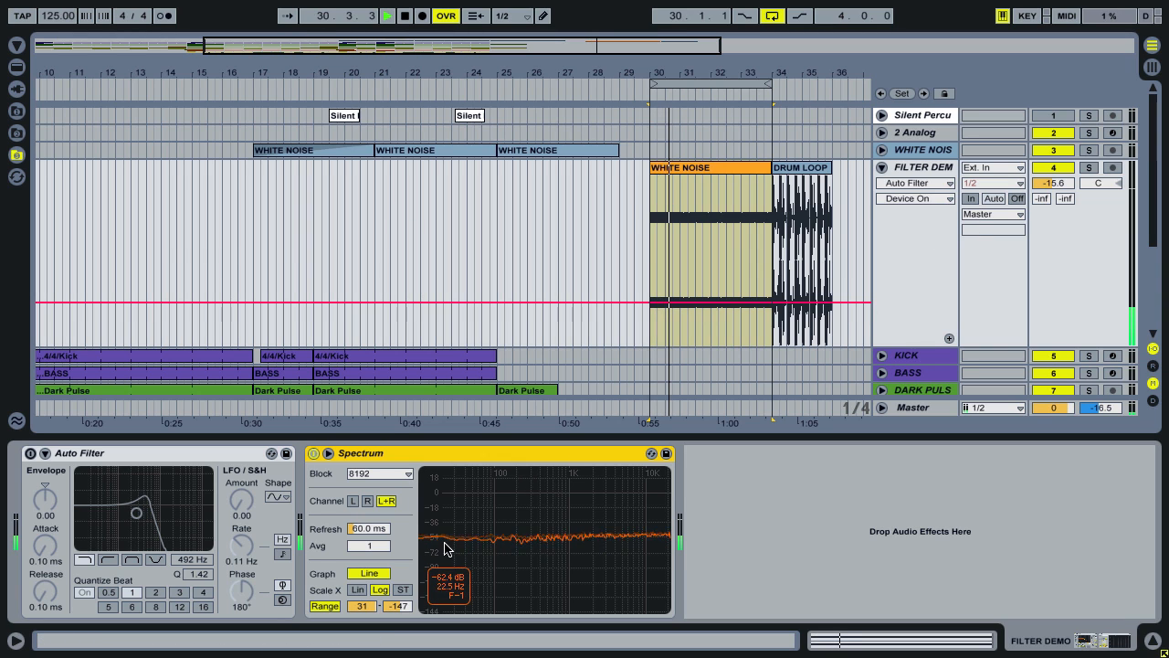
key(space)
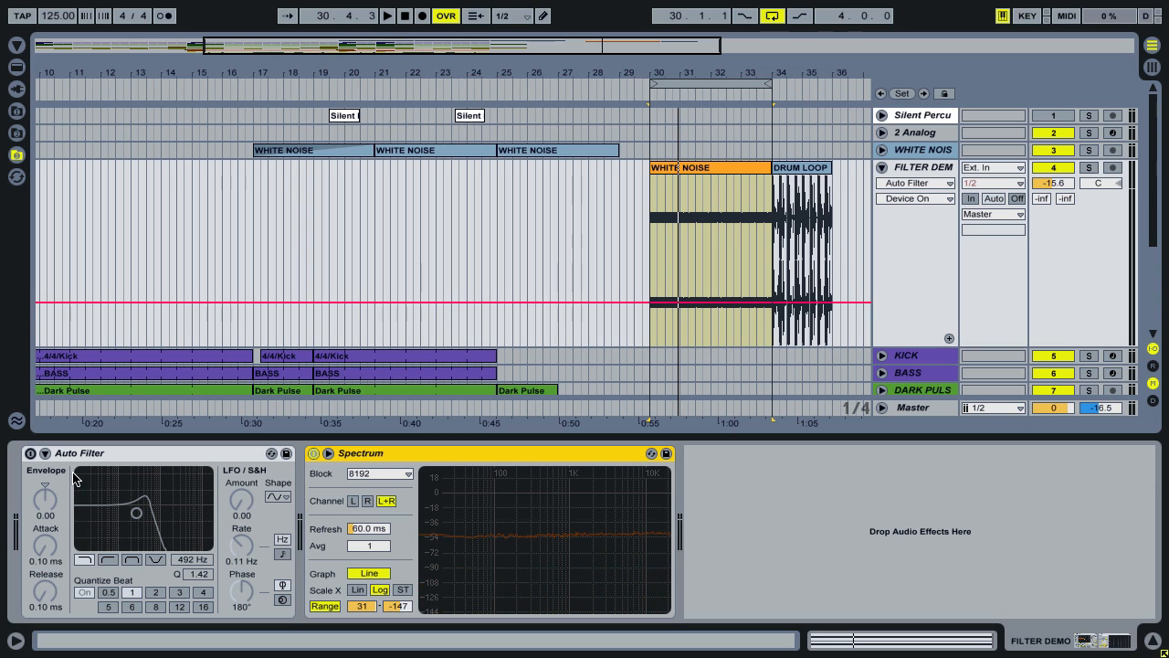
- Turn on the Auto Filter, set its cutoff to about 869 Hz and Q to 1.18, and try band-pass before returning to low-pass
click(30, 453)
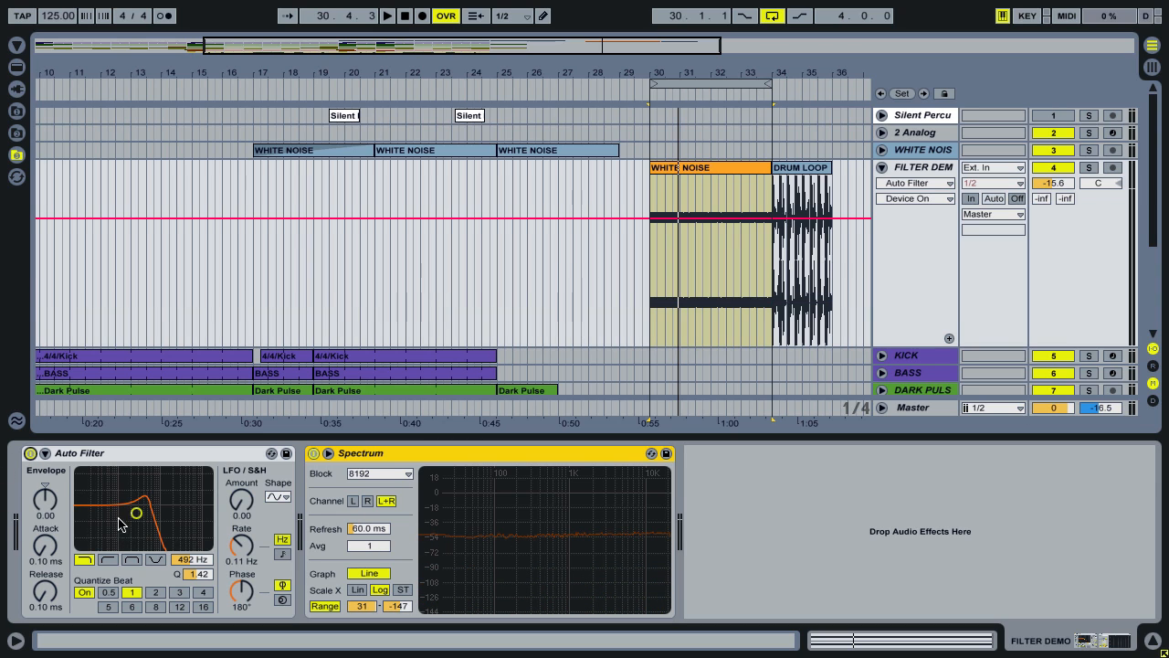
drag(137, 512, 148, 523)
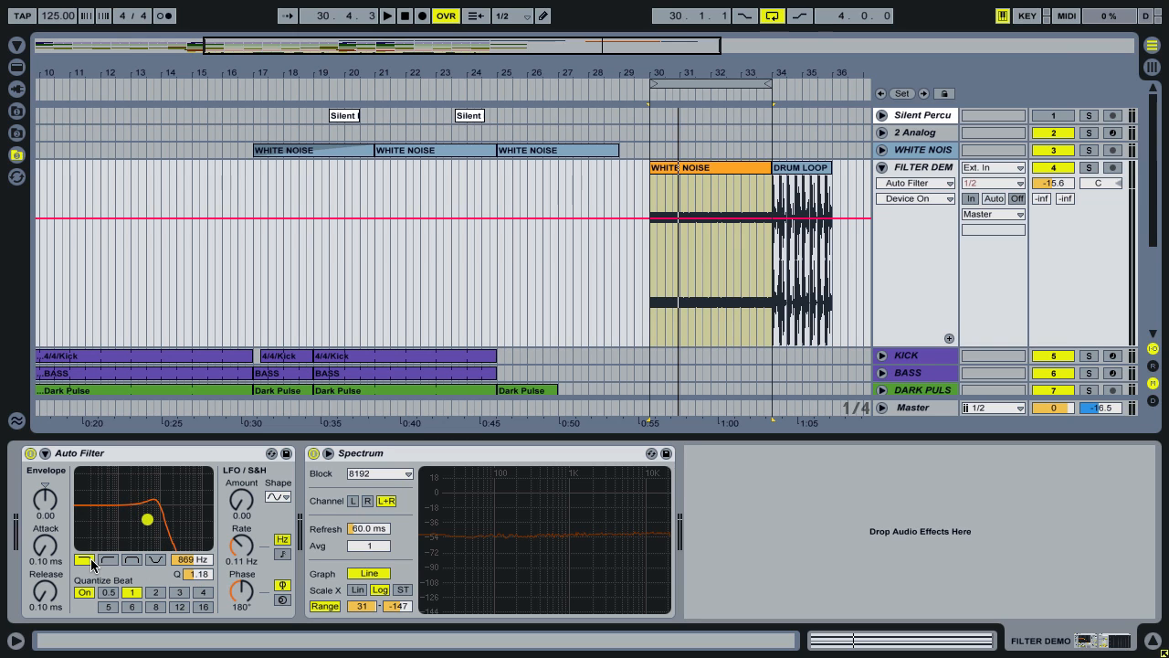
mouse_move(530, 553)
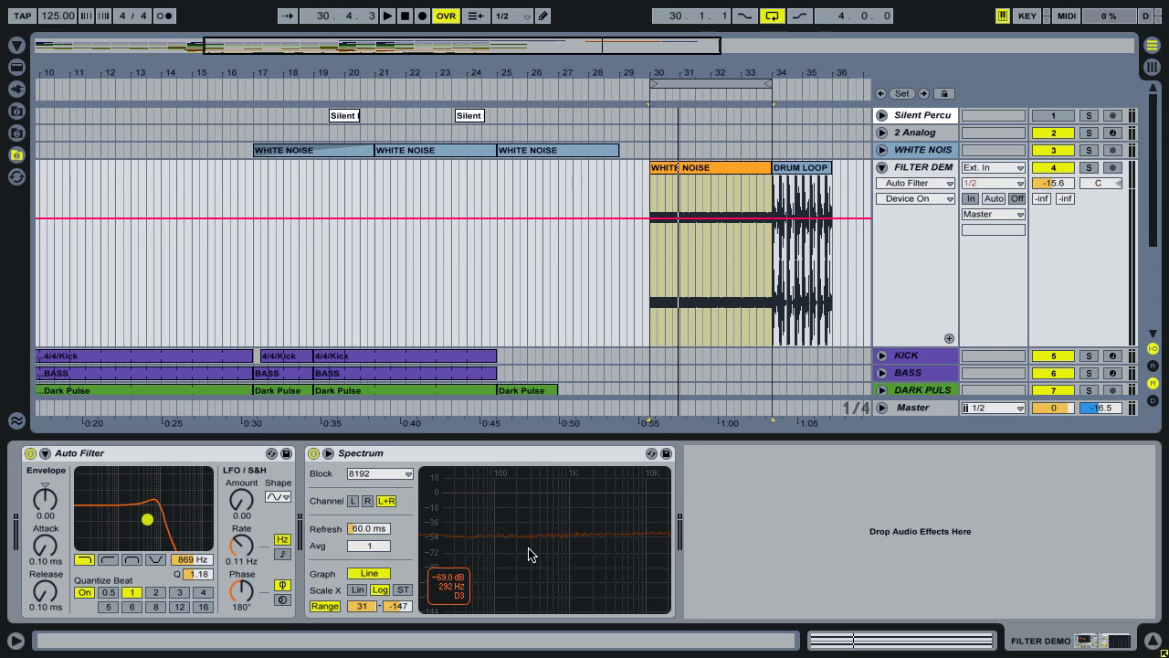
click(133, 560)
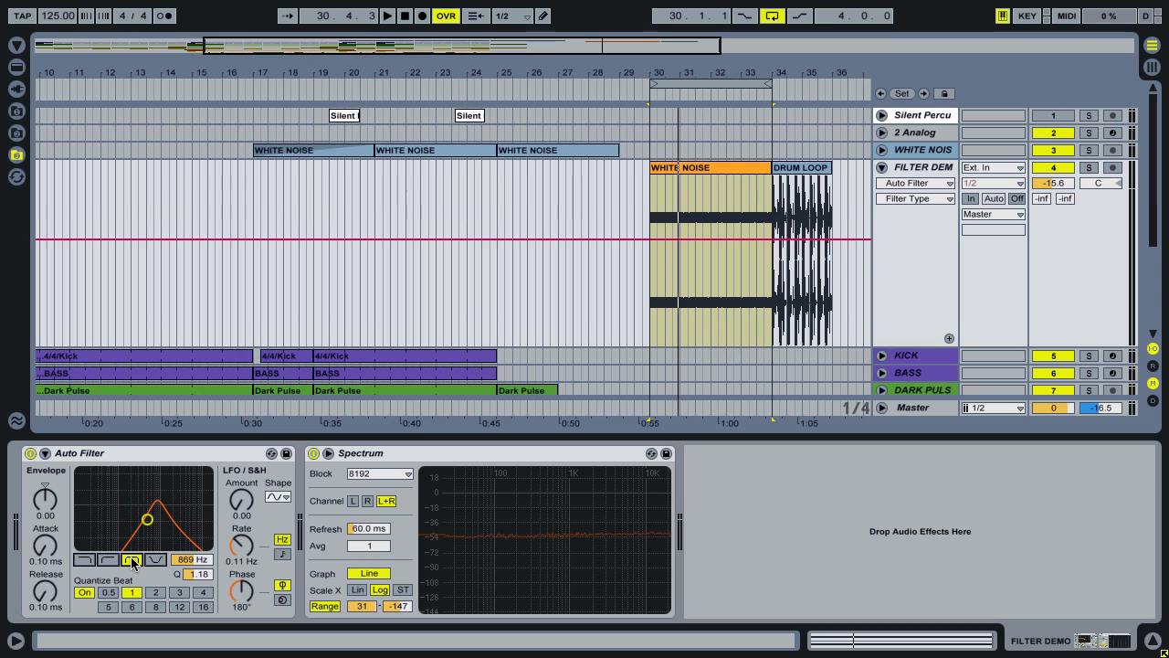
click(84, 560)
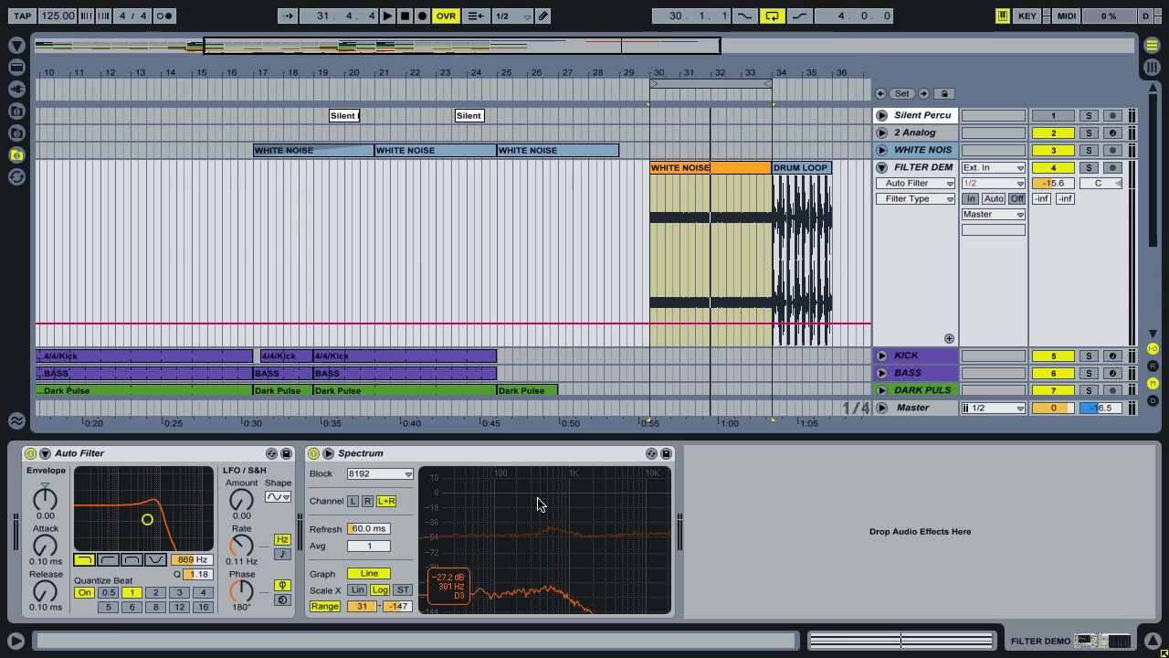
- Fold the FILTER DEMO track and unfold the WHITE NOISE track to show its two filter frequency envelopes around bar 25
click(923, 172)
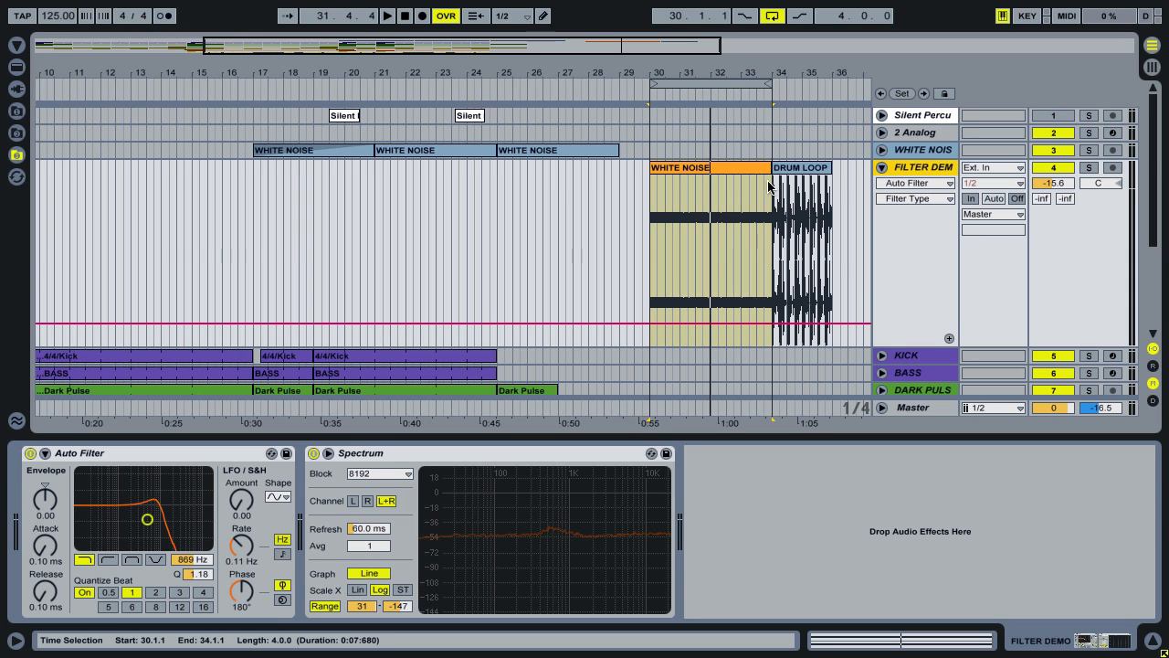
click(882, 167)
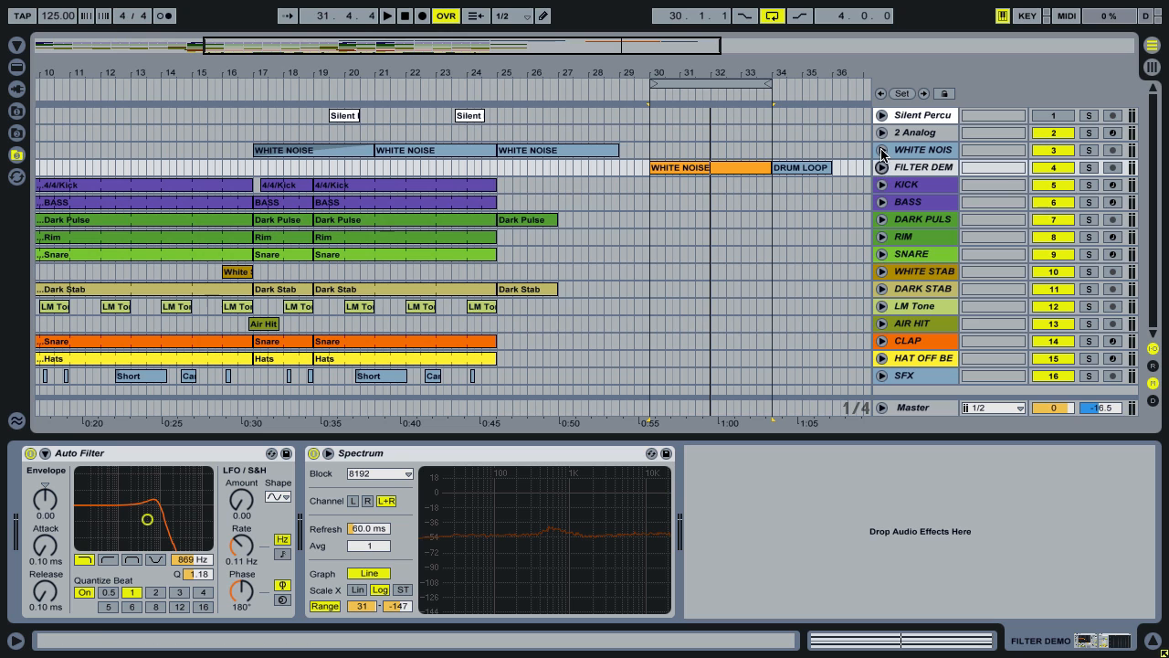
click(882, 150)
drag(539, 73, 539, 102)
click(420, 193)
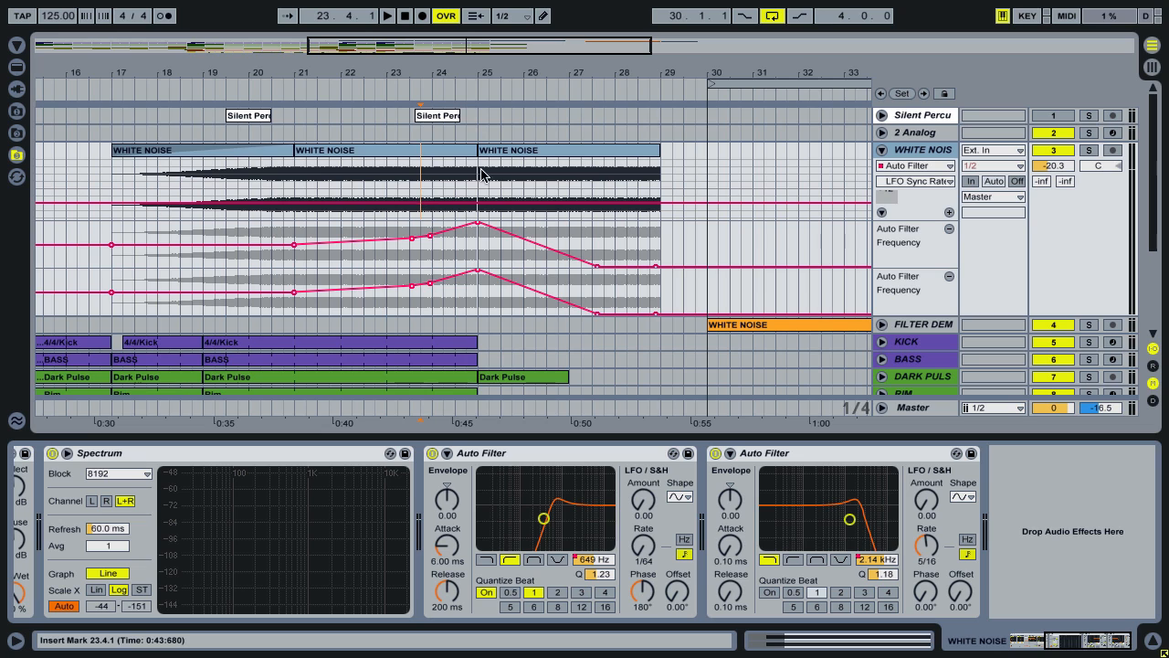
drag(481, 76, 482, 89)
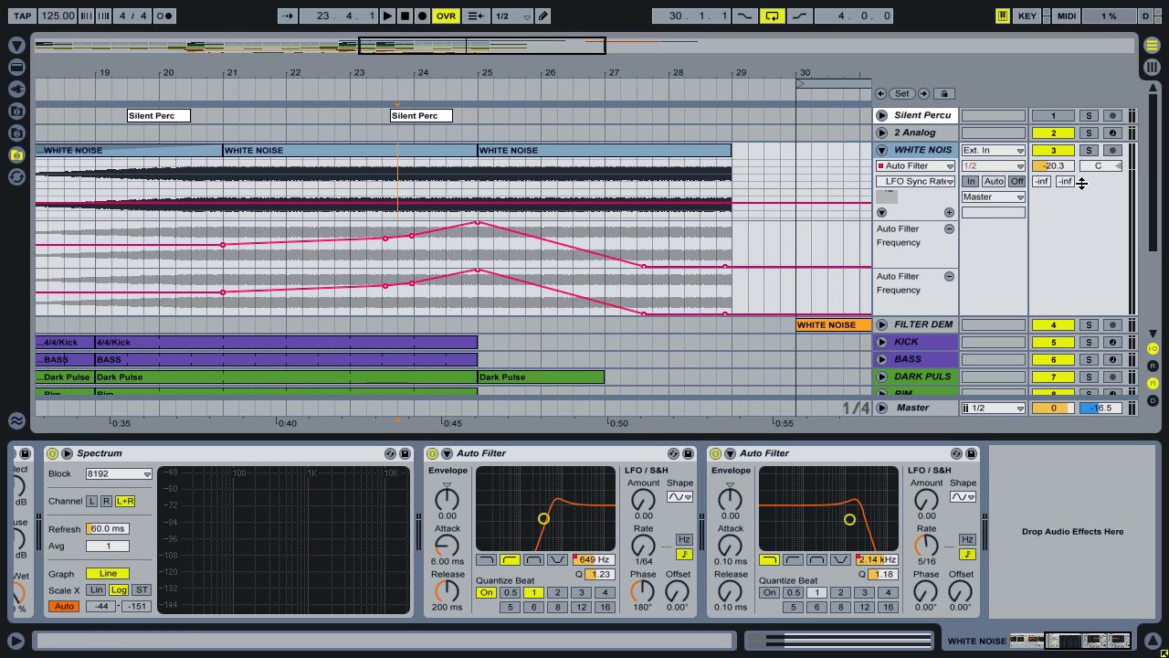
- Solo the WHITE NOISE track and play its automated filter sweep from 23.4.1 to about bar 27
click(947, 157)
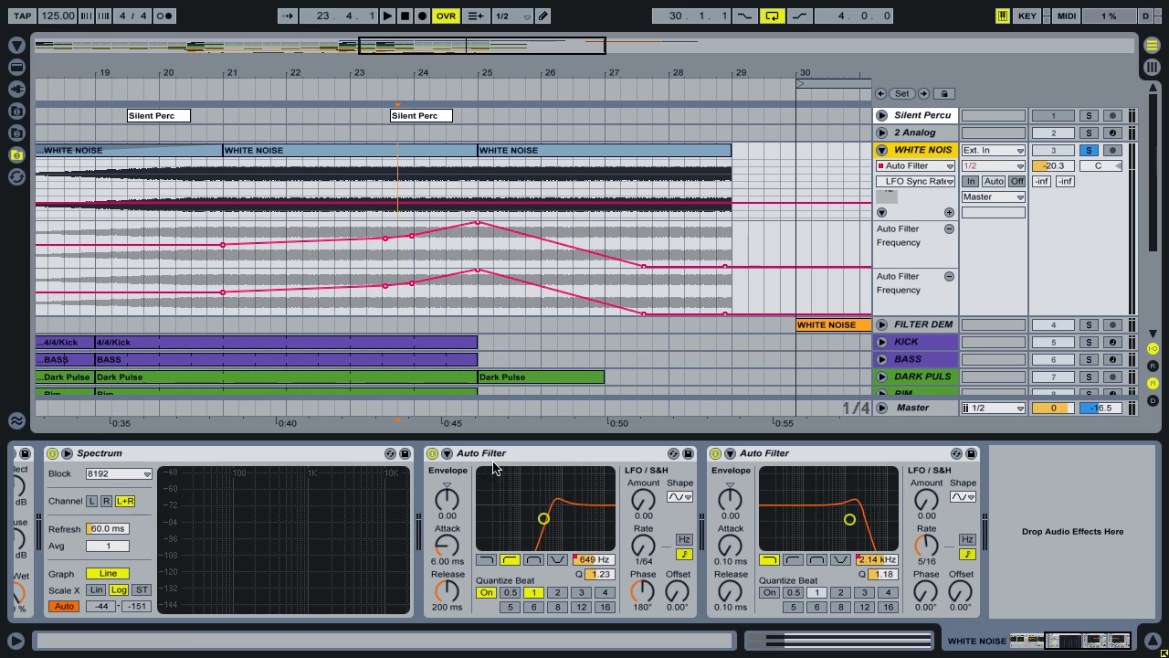
click(796, 451)
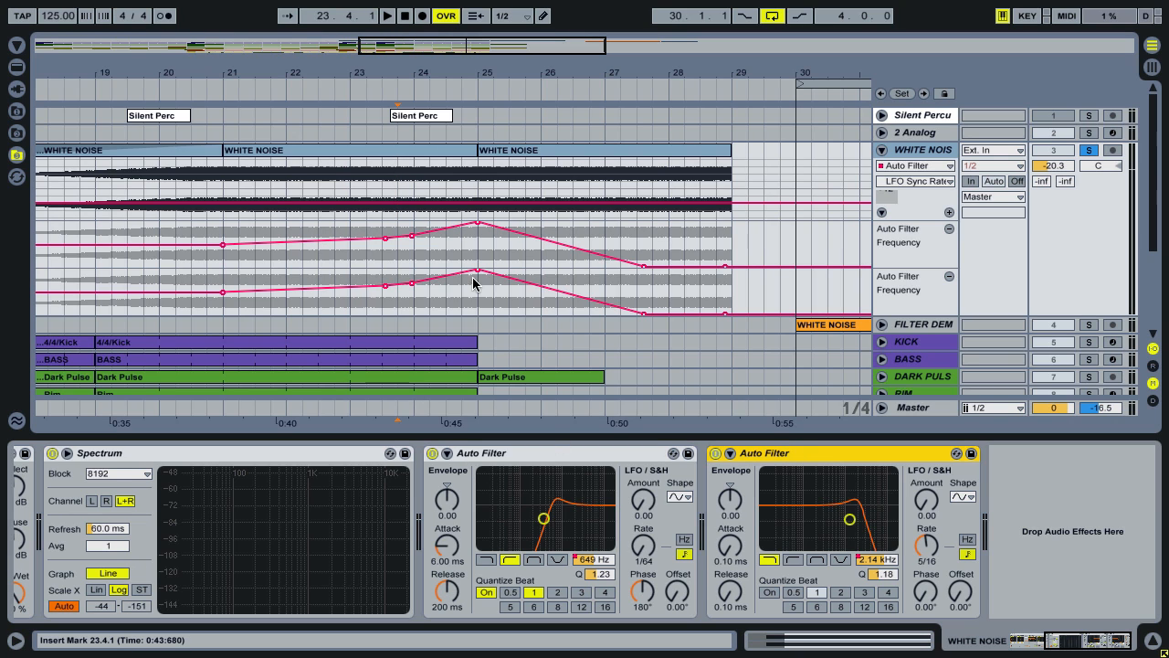
mouse_move(478, 225)
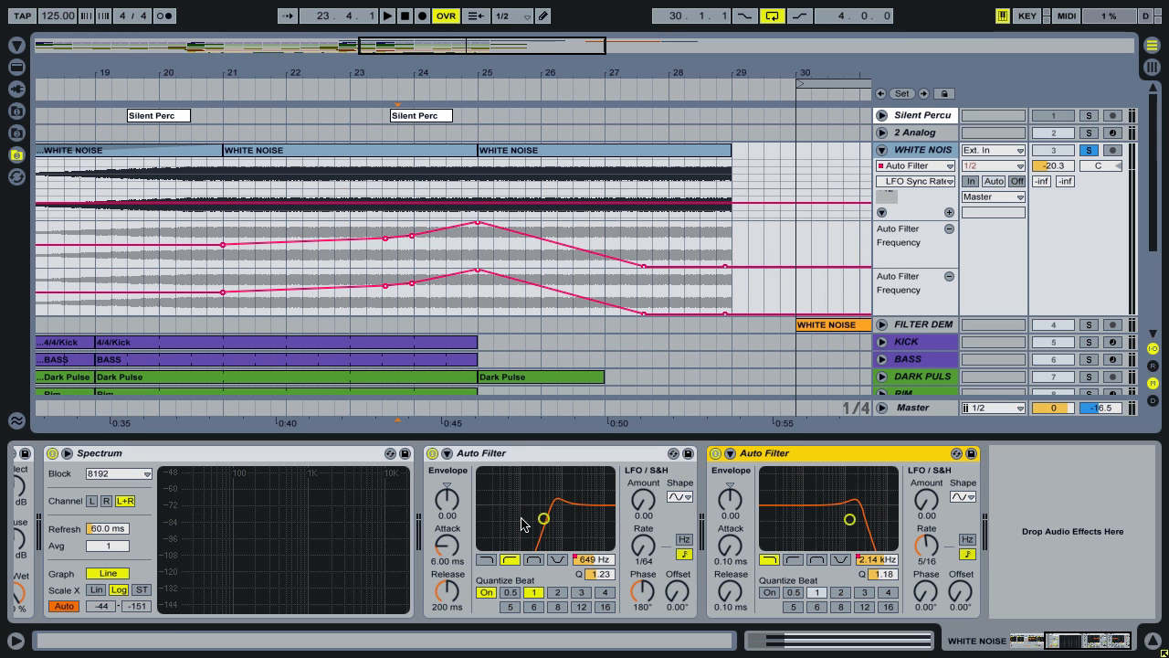
click(395, 263)
key(space)
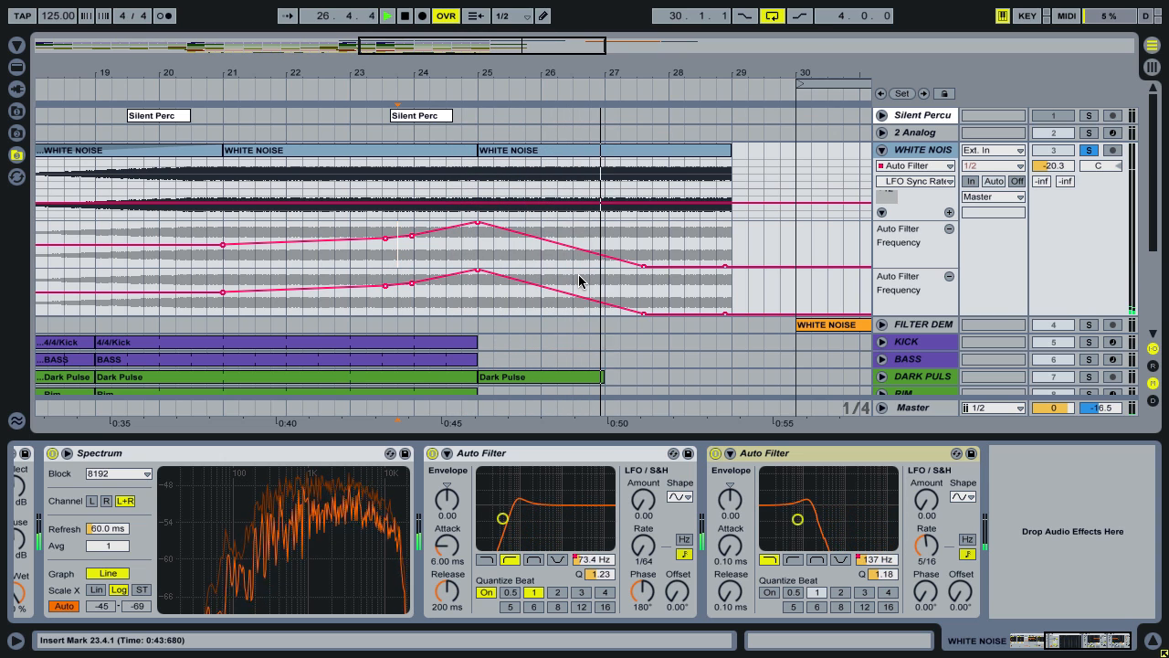
key(space)
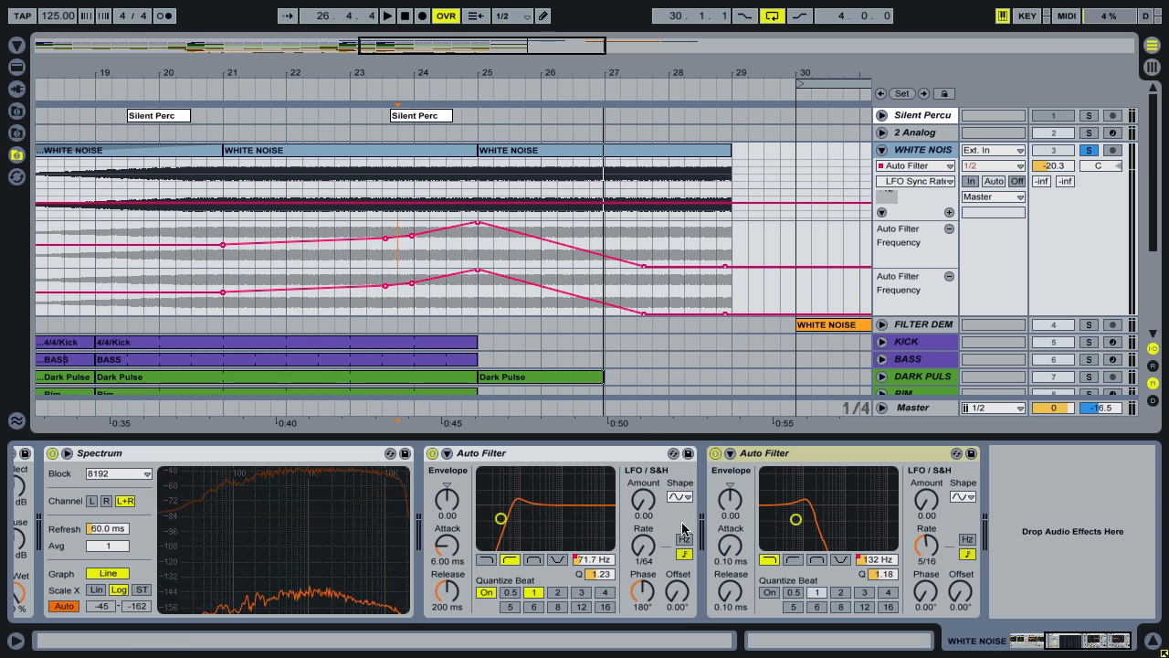
- Turn on Quantize Beat in the WHITE NOISE track's second Auto Filter, trying 16 before setting it to 4
click(770, 593)
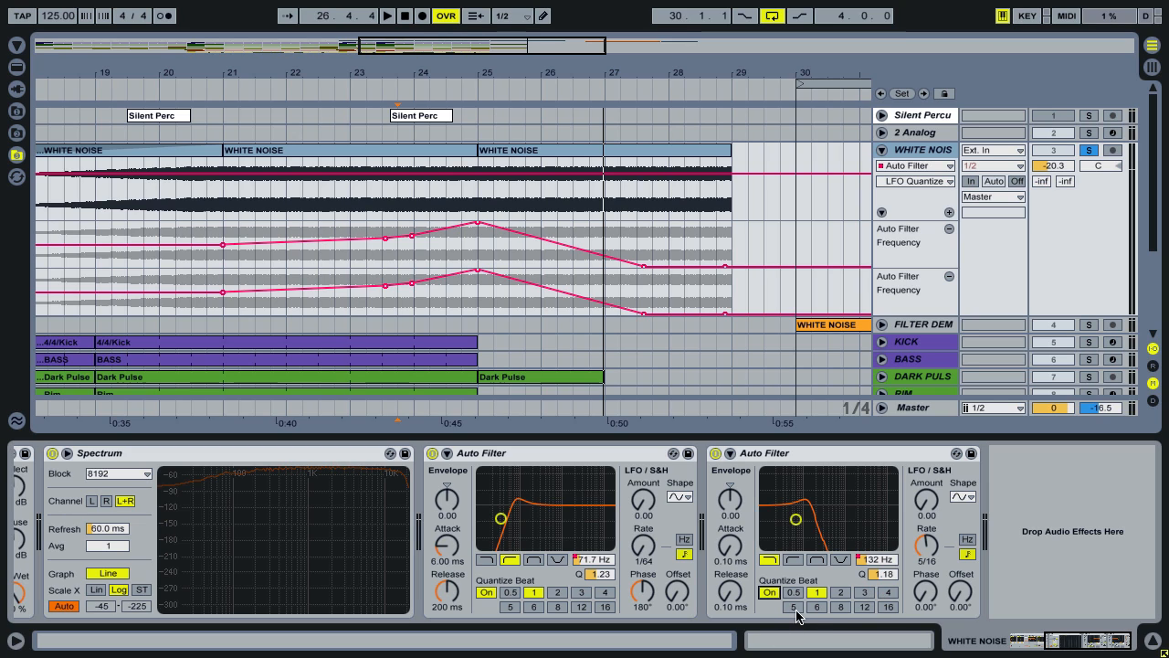
click(888, 607)
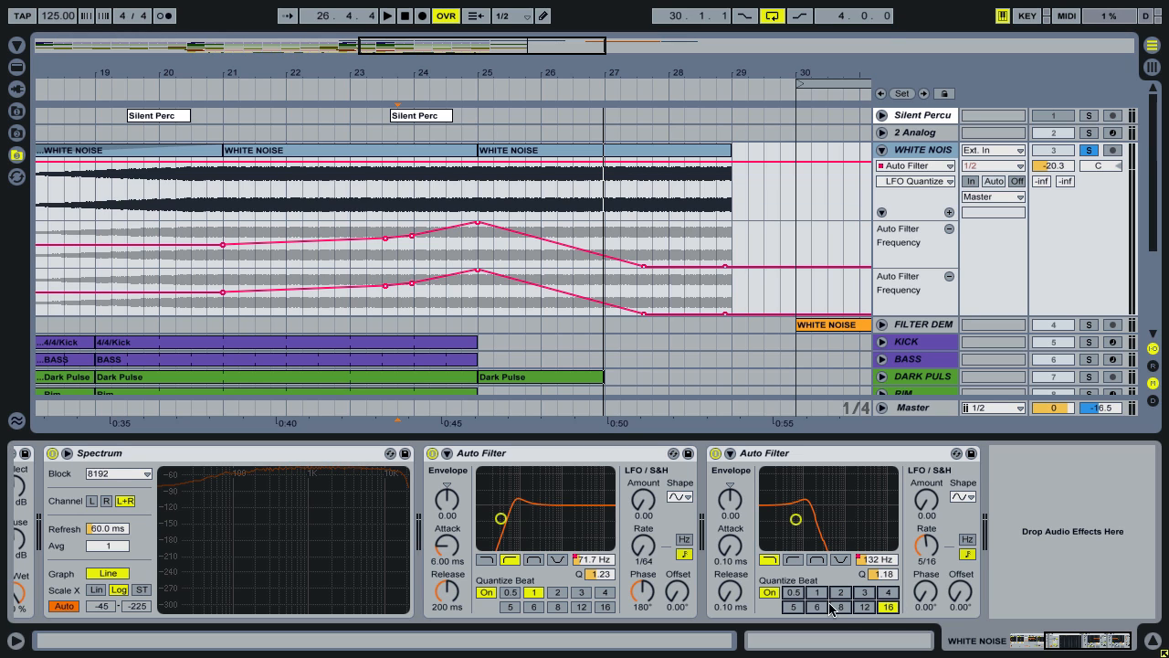
drag(457, 75, 309, 72)
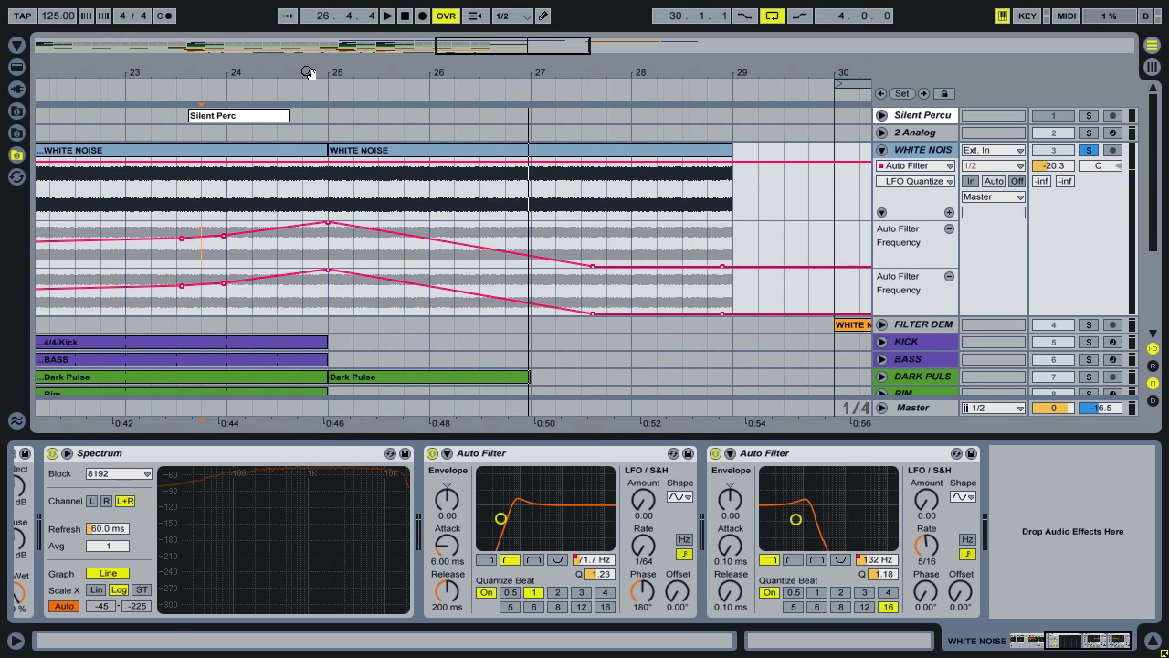
click(888, 593)
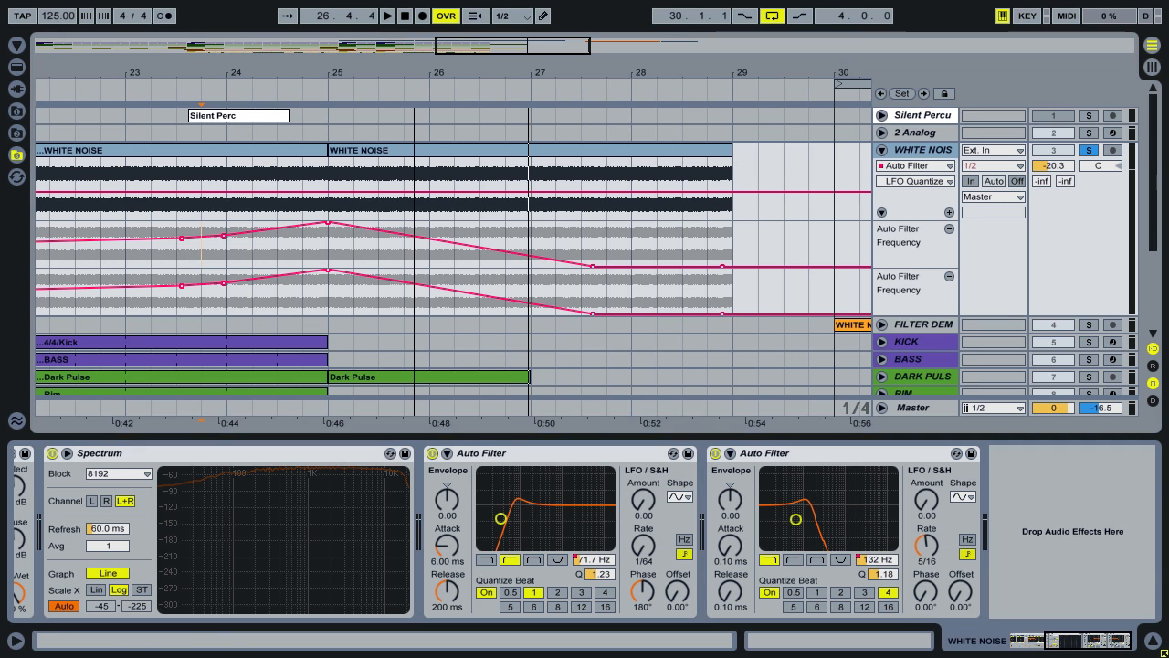
- Choose a fixed grid of 1/4 and play the soloed white noise filter sweep from 25.1.1 to about bar 27
drag(437, 76, 412, 201)
right_click(415, 208)
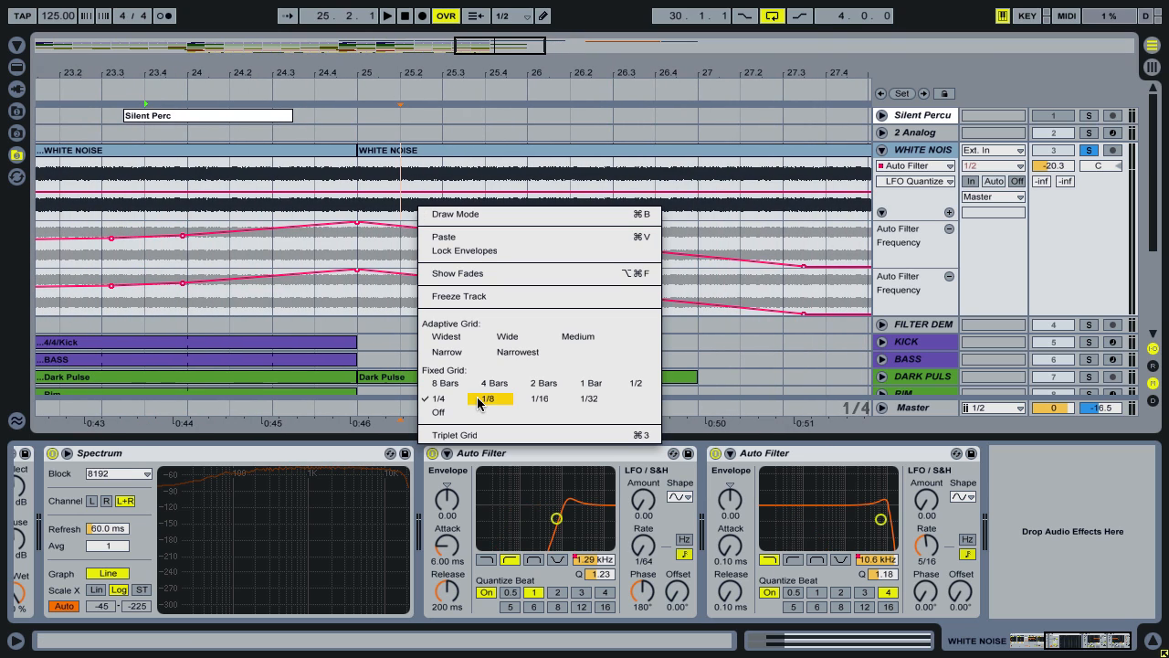
click(437, 402)
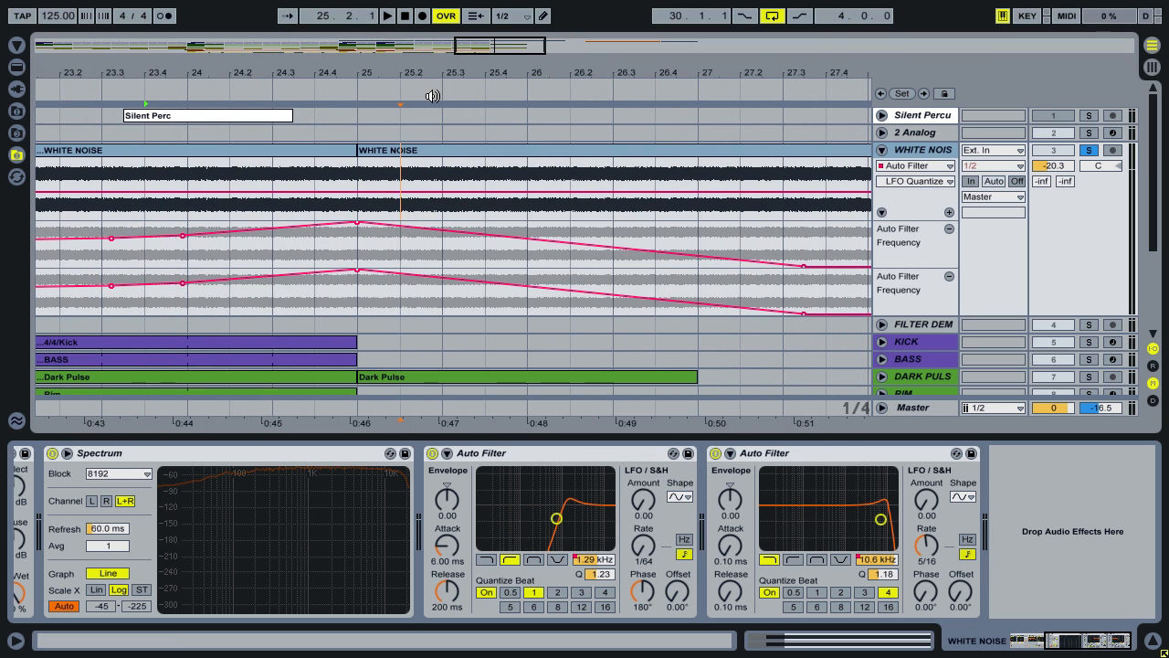
click(357, 253)
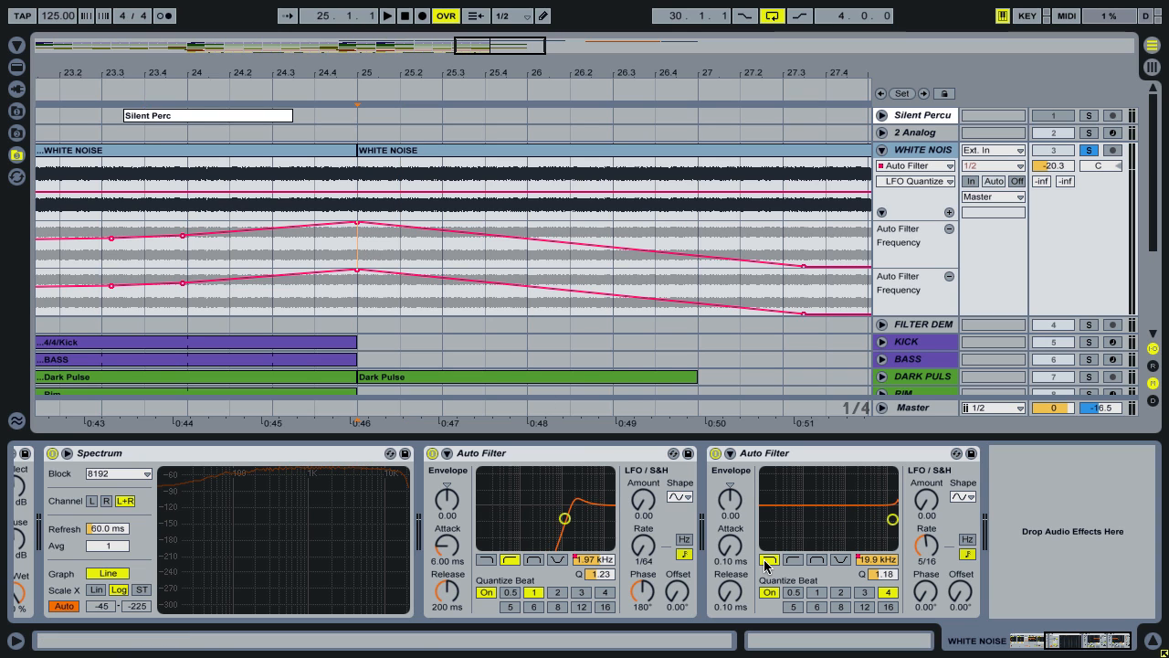
key(space)
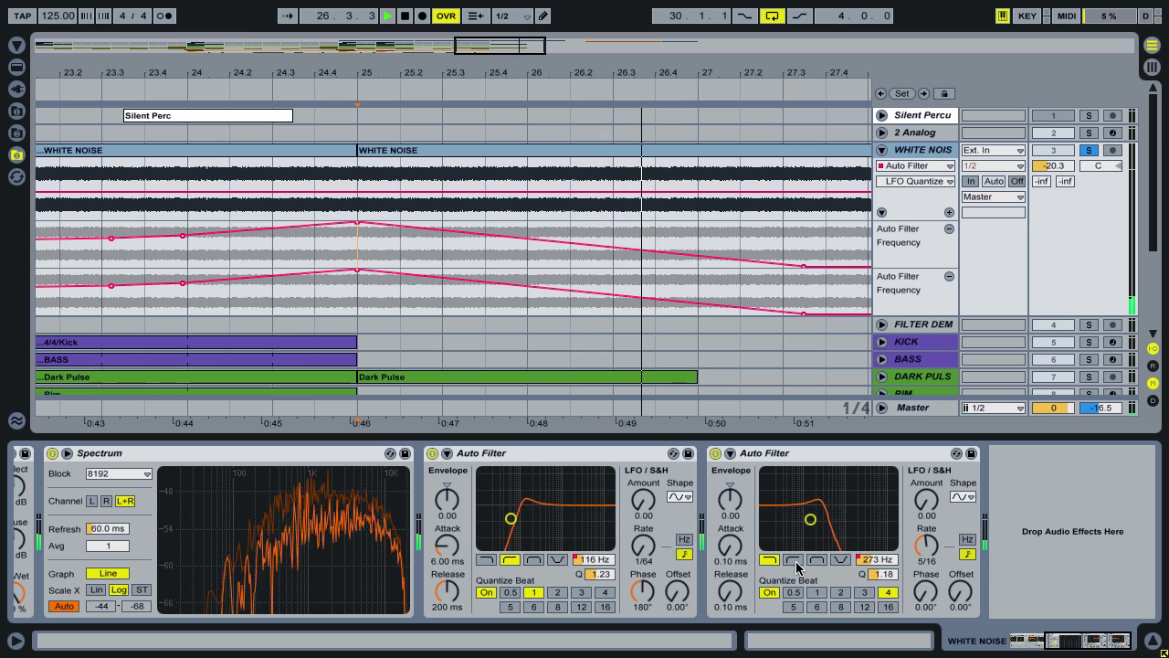
key(space)
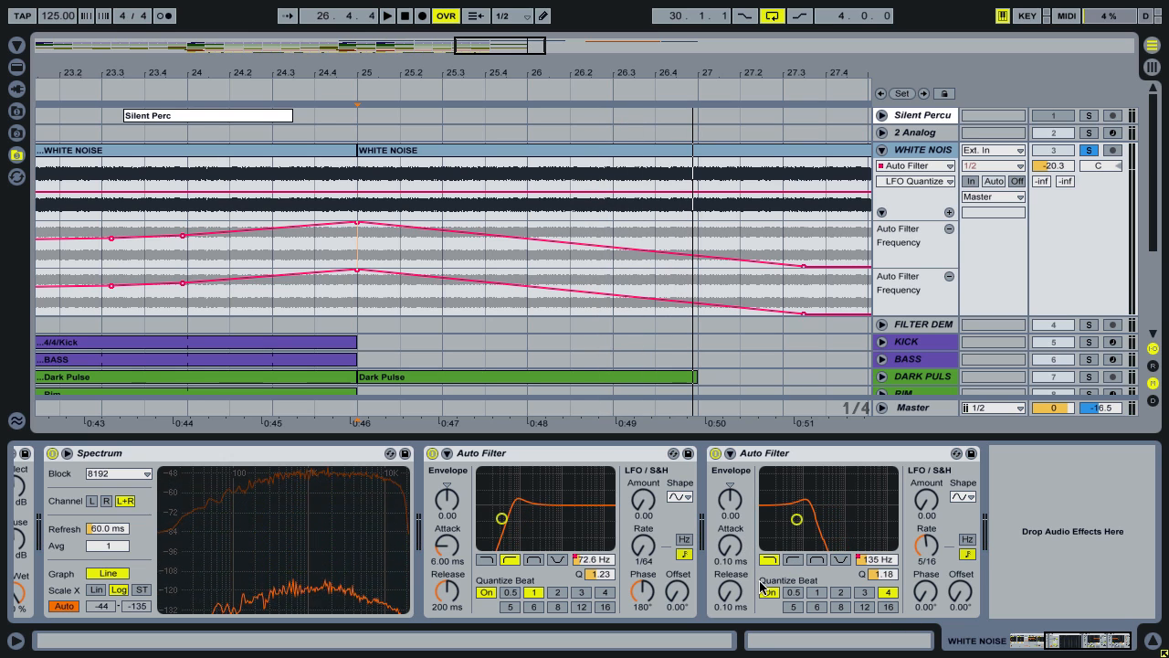
- Compare the white noise sweep from 25.1.1 with the second Auto Filter's Quantize Beat turned off and turned back on
click(764, 590)
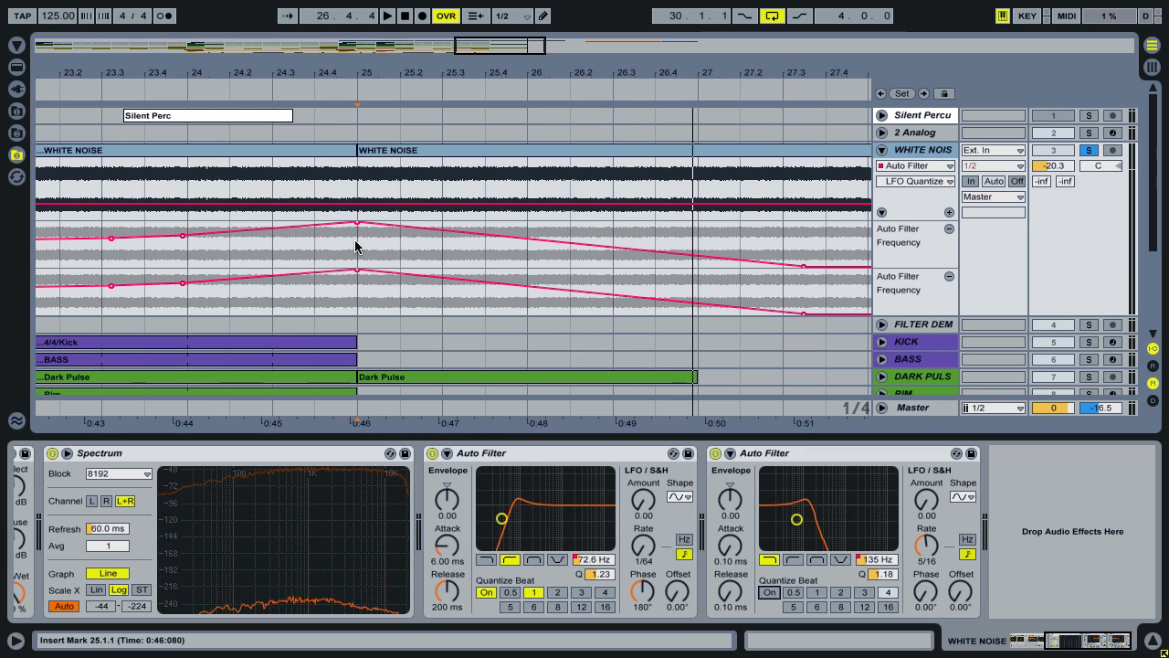
key(space)
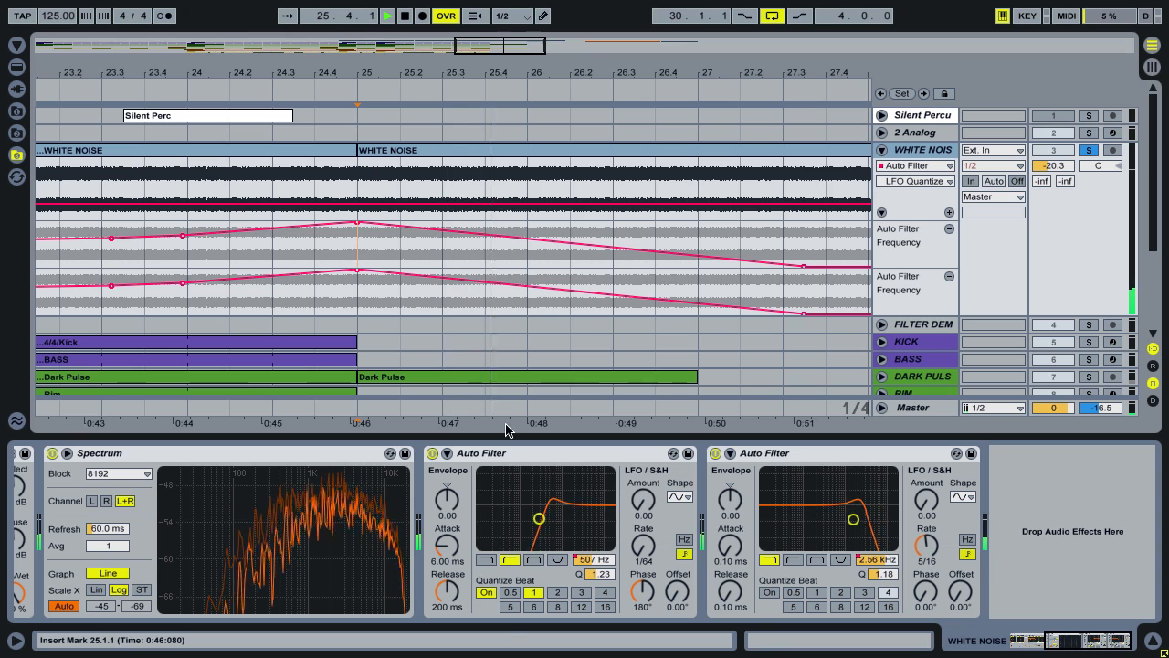
key(space)
click(768, 592)
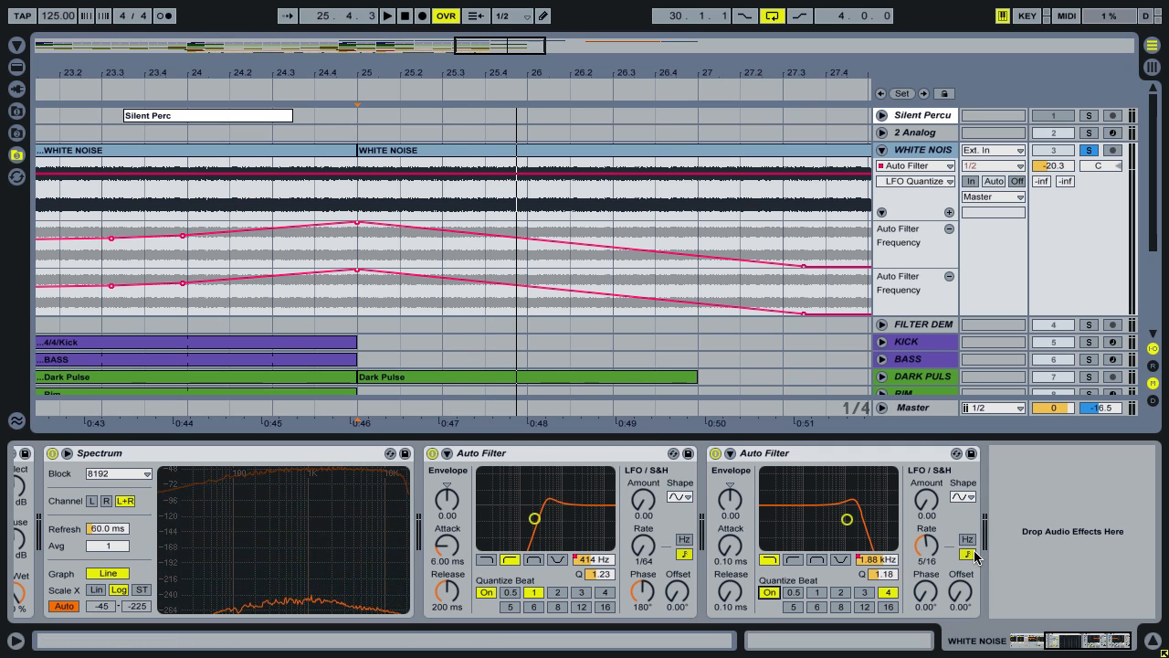
key(space)
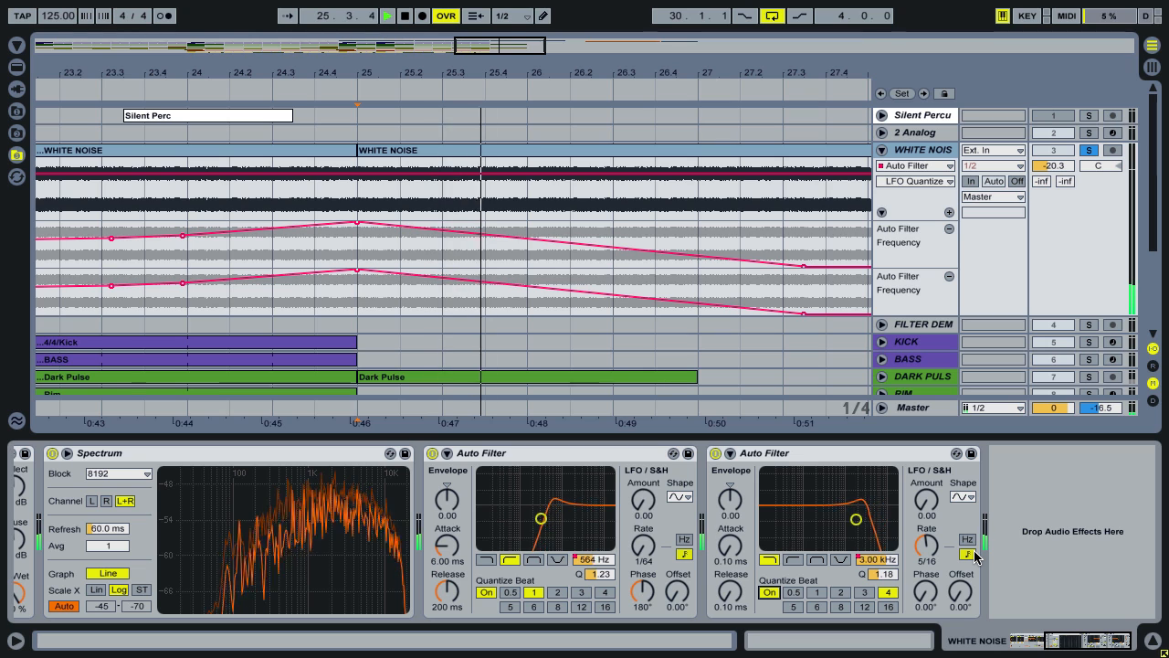
key(space)
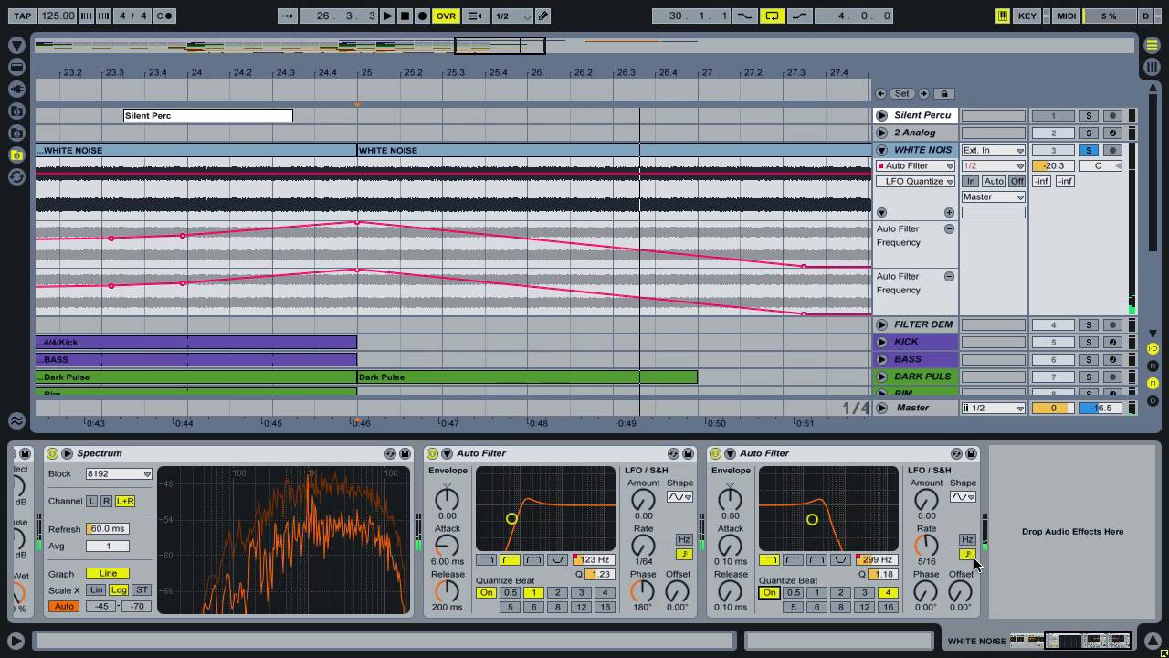
- Set the second Auto Filter's Quantize Beat to 2 and play the white noise sweep from 25.1.1 to about bar 27
click(840, 592)
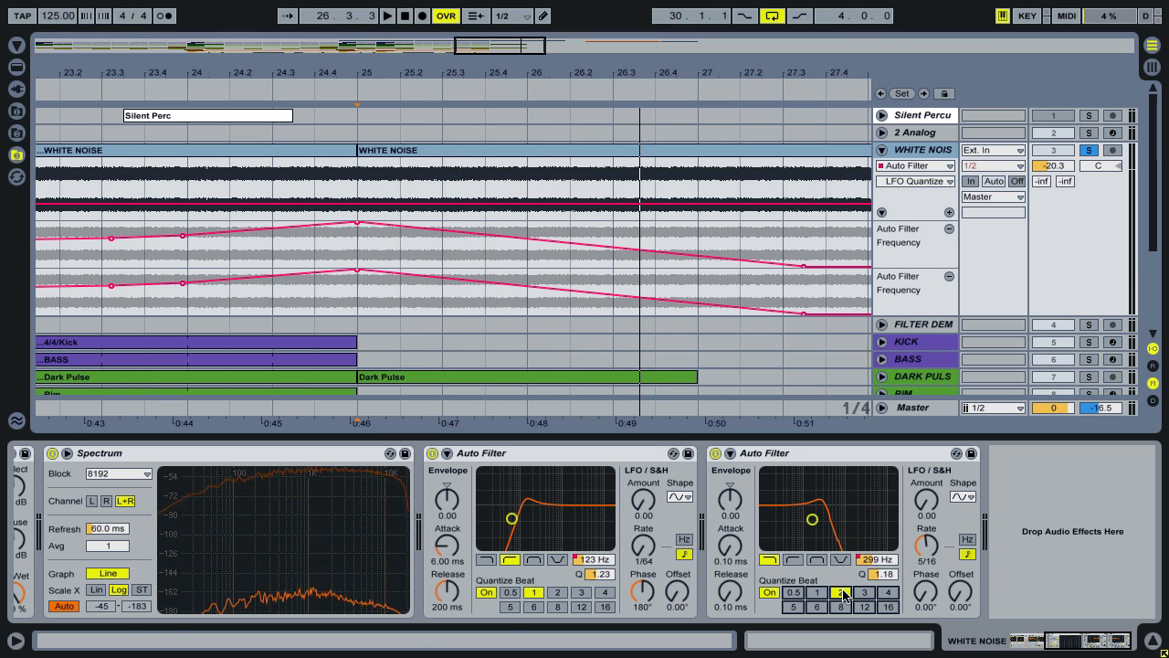
click(361, 248)
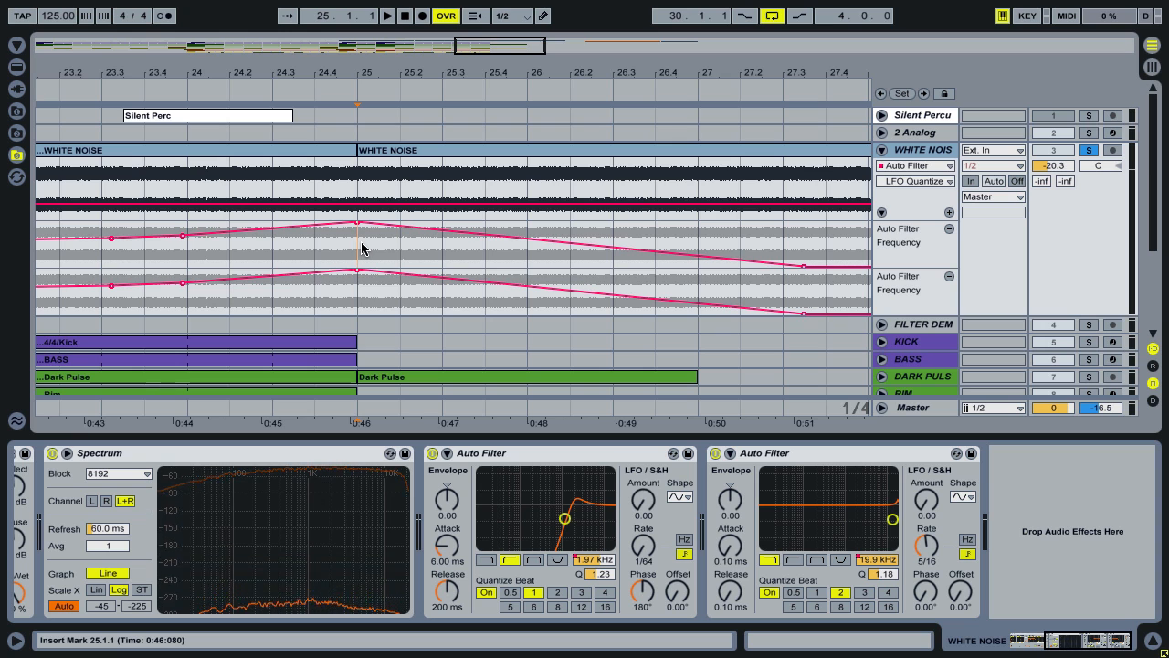
key(space)
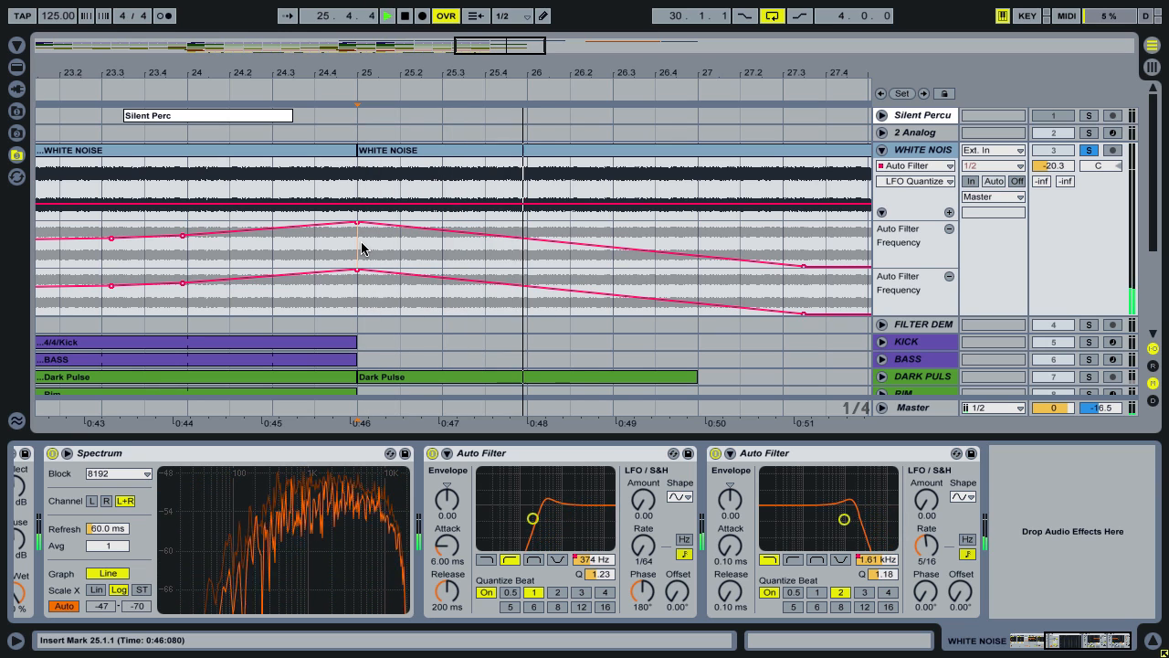
key(space)
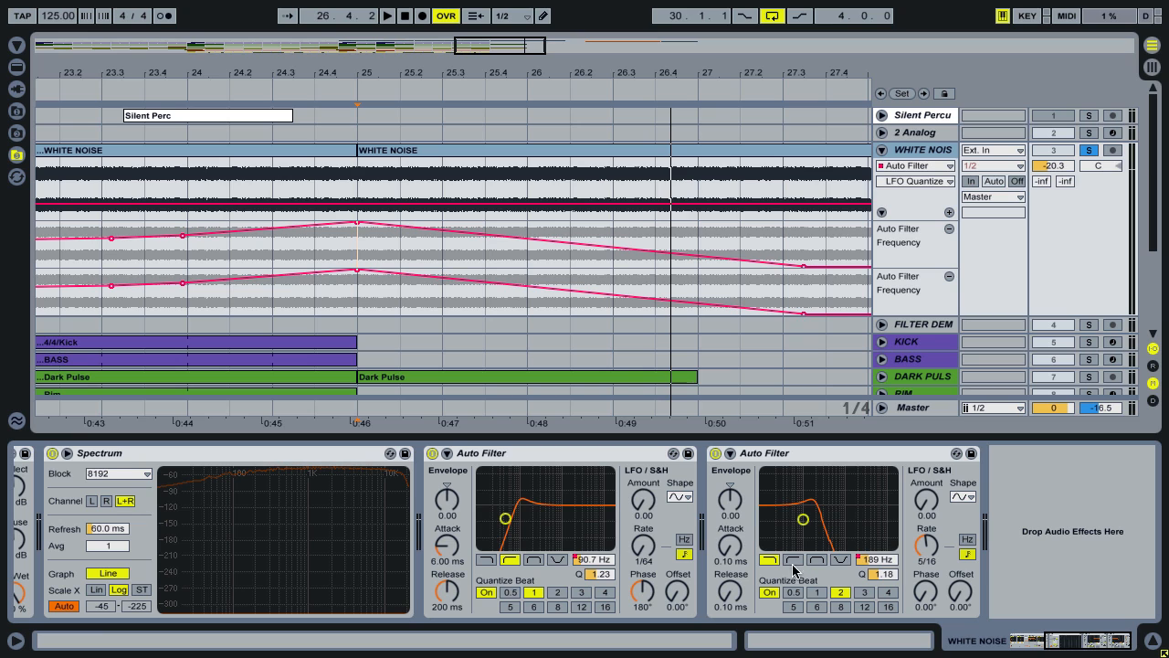
- Set the second Auto Filter's Quantize Beat to 1 and leave quantization switched off
drag(351, 62, 469, 141)
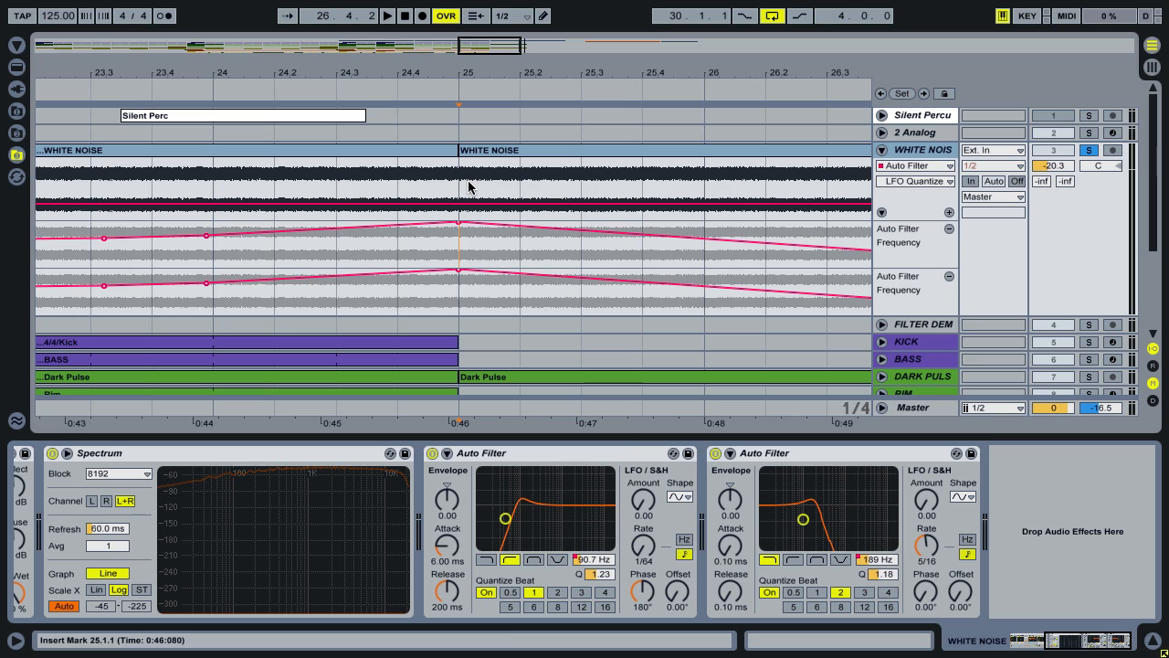
click(815, 592)
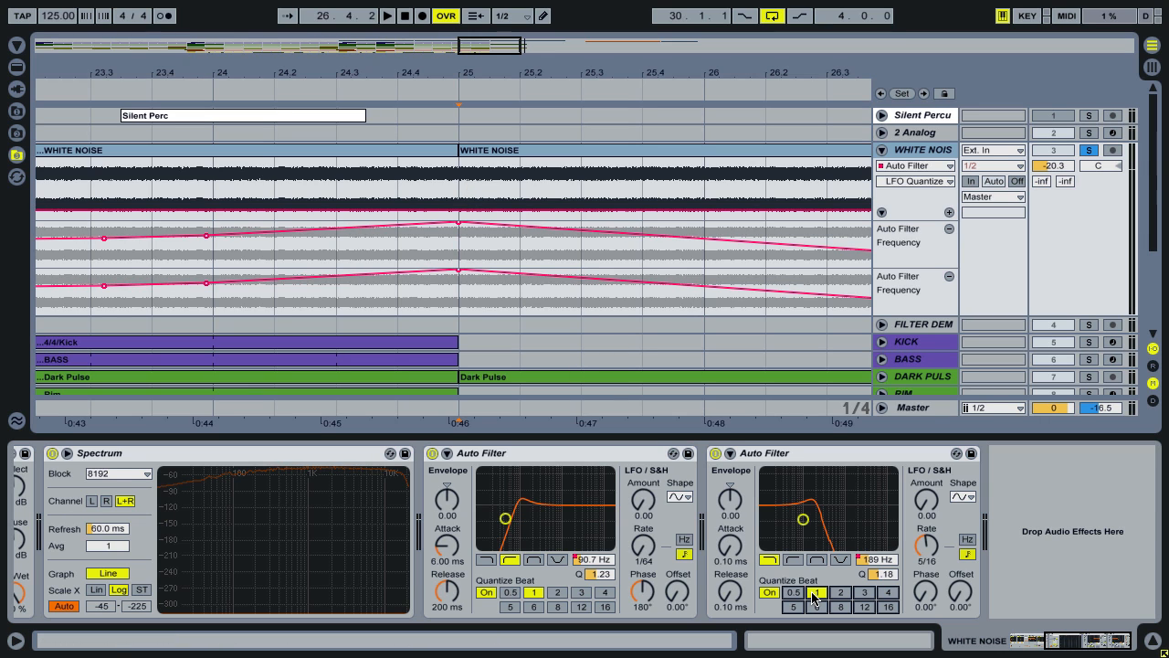
click(770, 593)
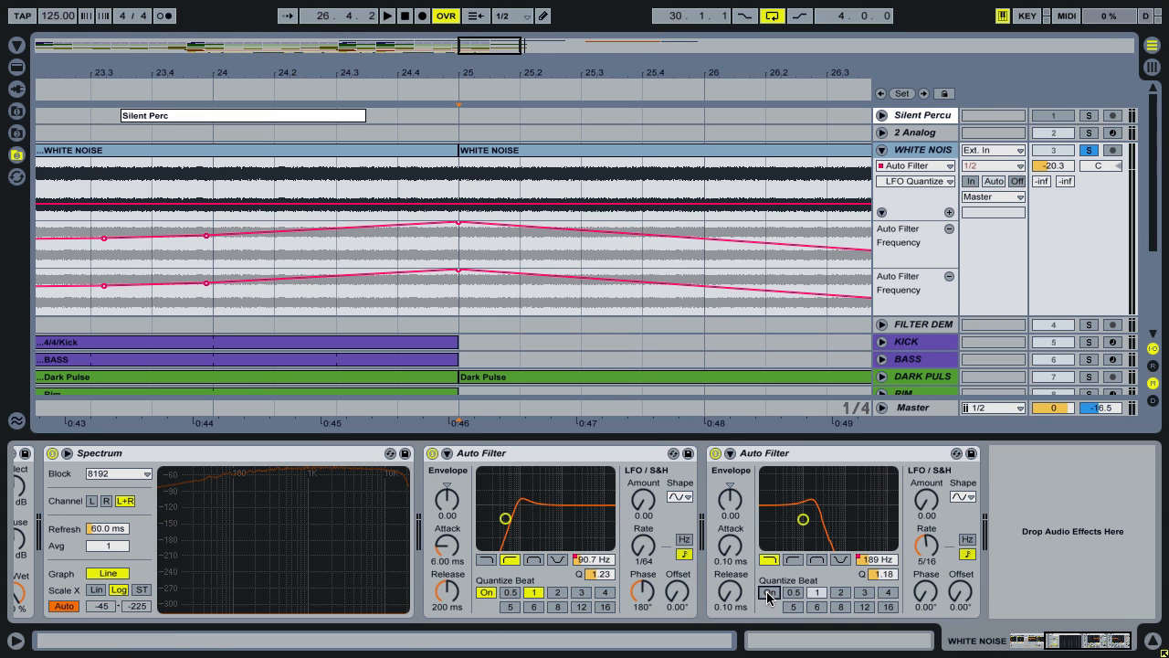
click(770, 594)
click(770, 594)
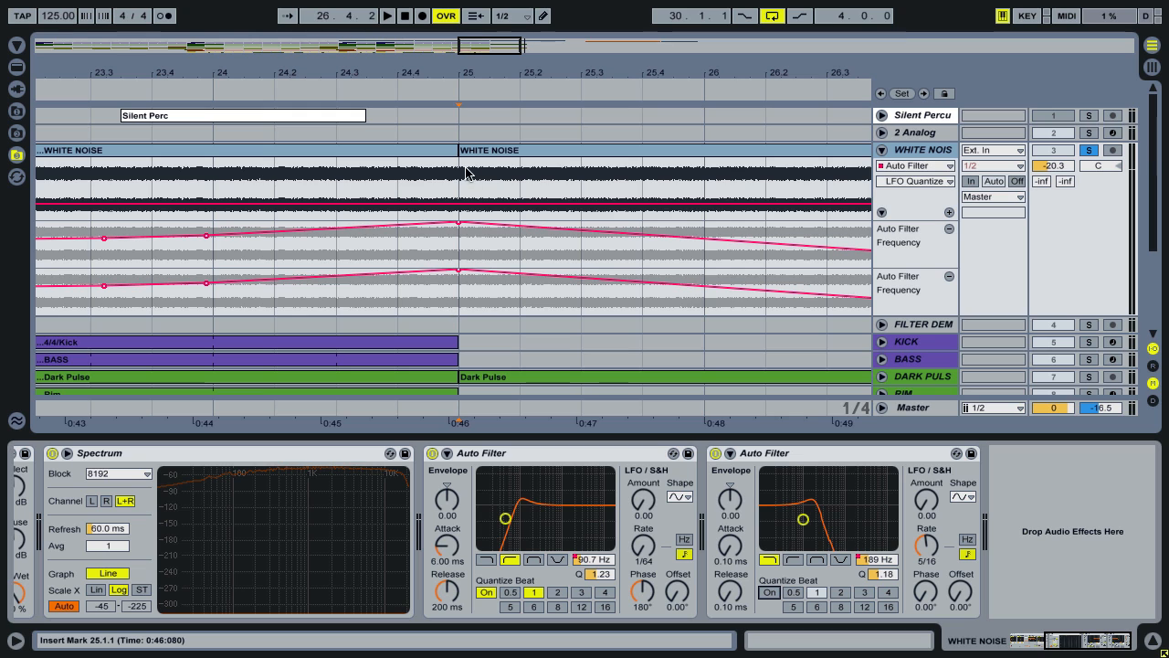
- Draw LFO Quantize On automation at the on level from bar 25 to about 27.4 on the WHITE NOISE track
key(ctrl+b)
drag(462, 173, 742, 149)
drag(723, 72, 723, 43)
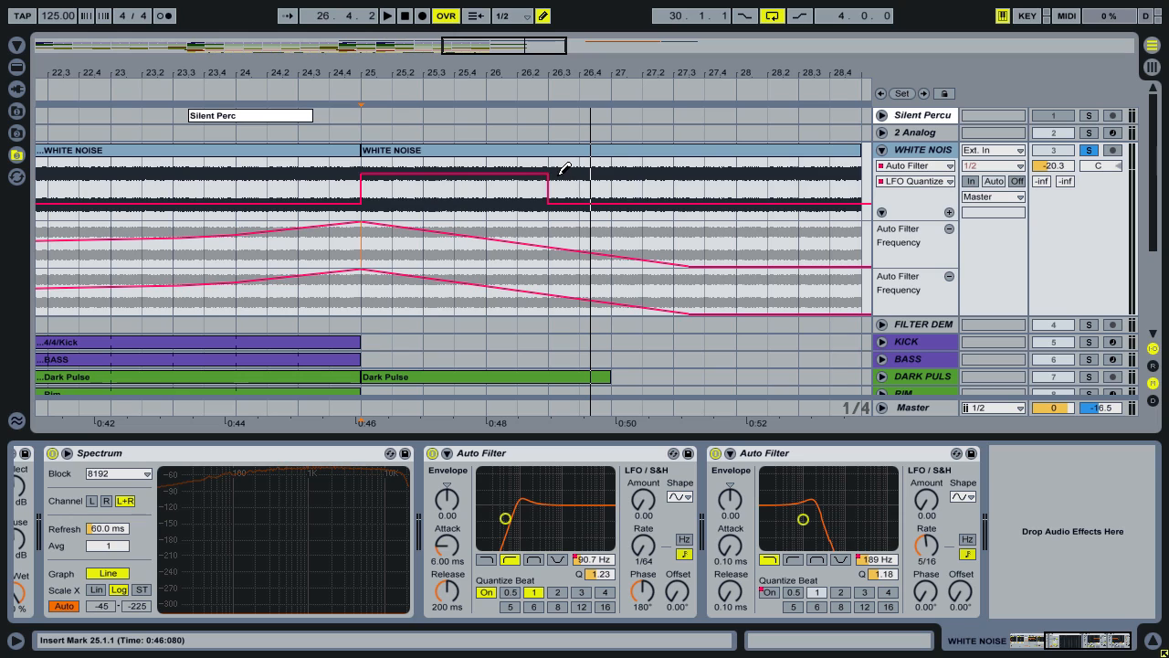
drag(557, 170, 705, 170)
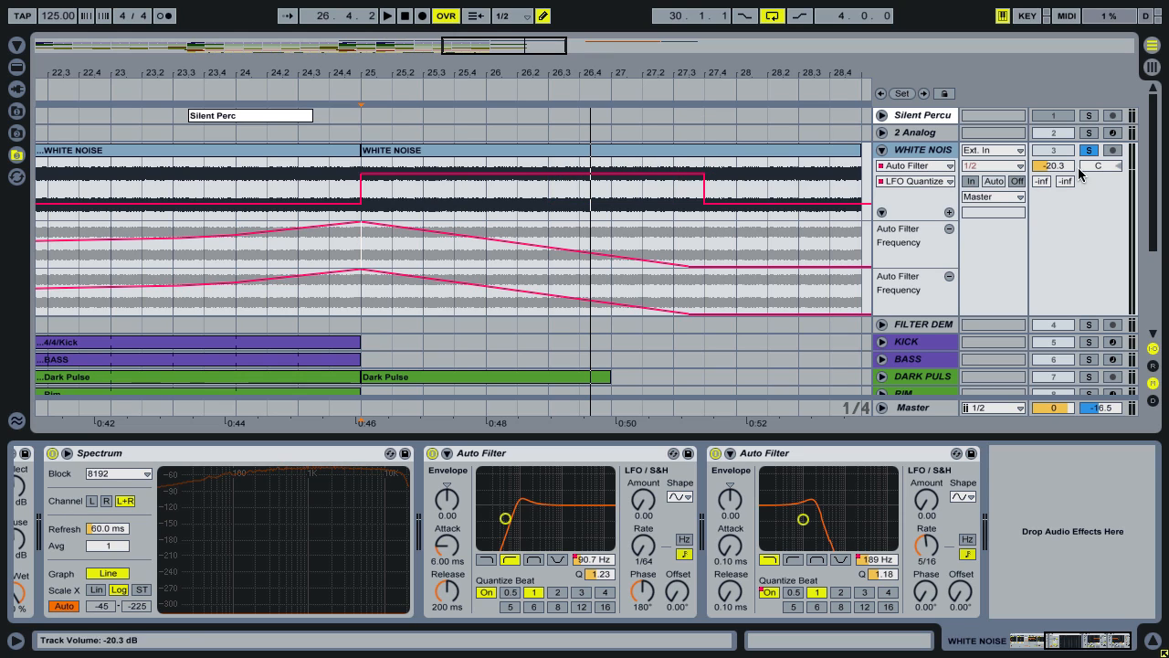
- Unsolo the WHITE NOISE track and play the full arrangement from about bar 22 to 27.2
click(1090, 151)
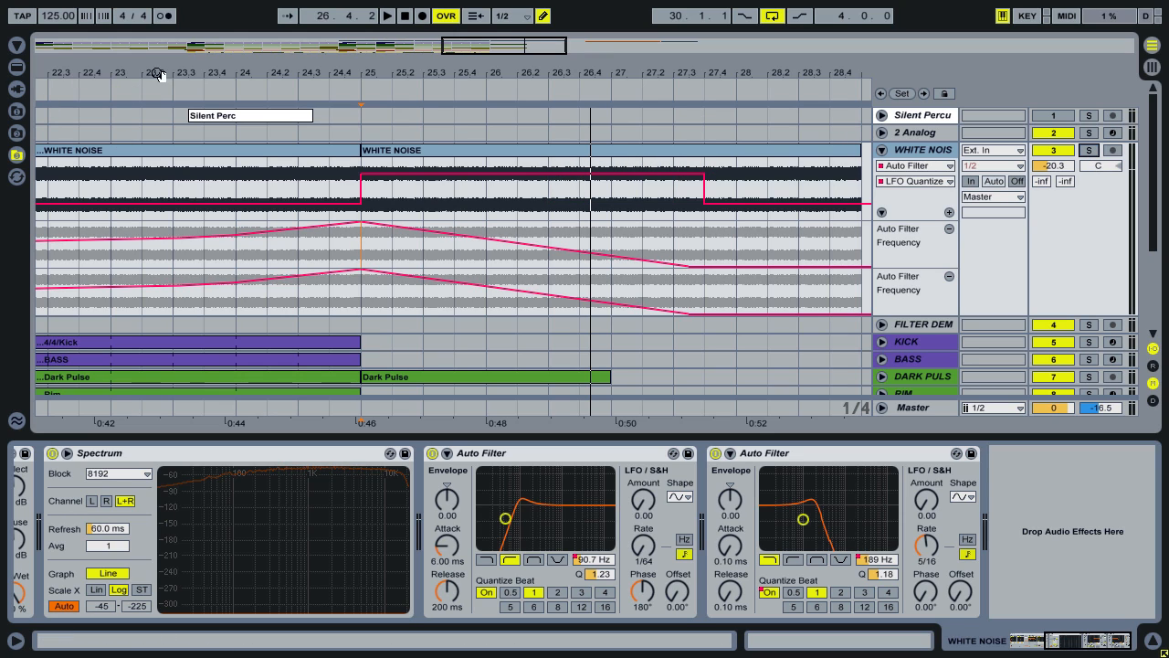
drag(333, 68, 470, 71)
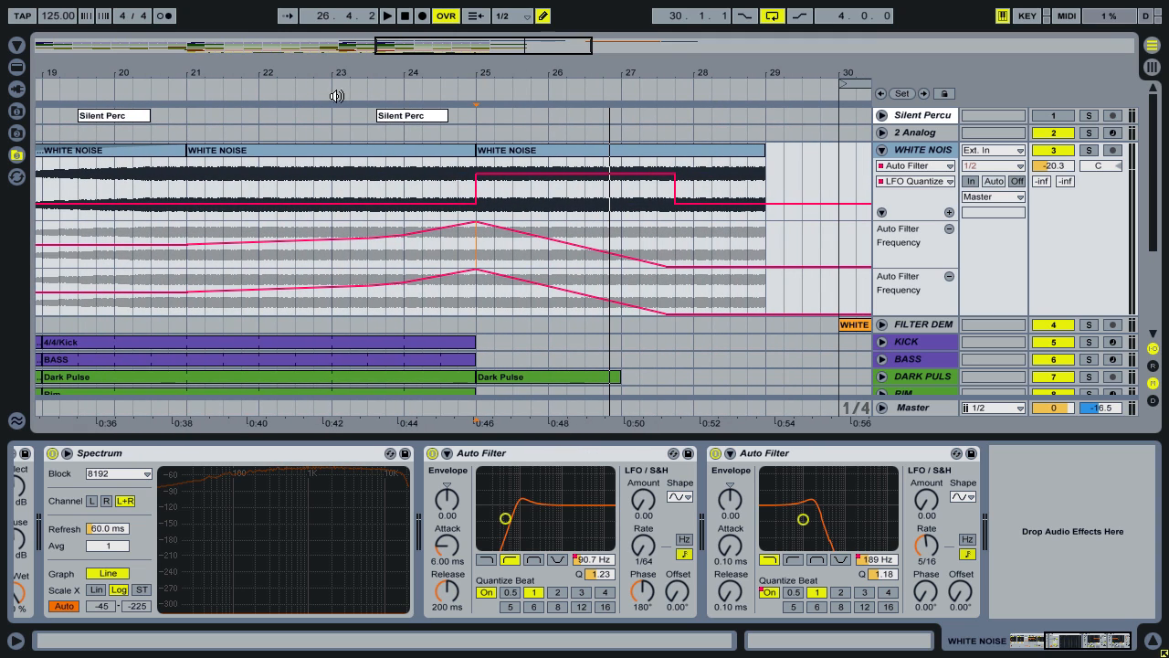
click(270, 95)
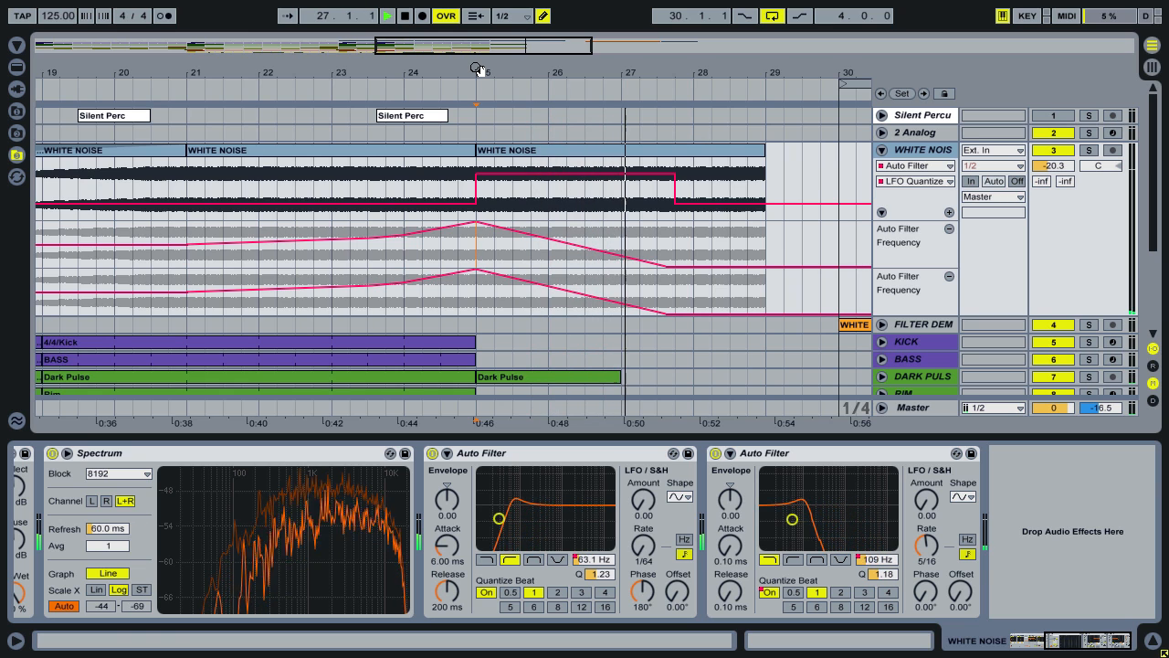
key(space)
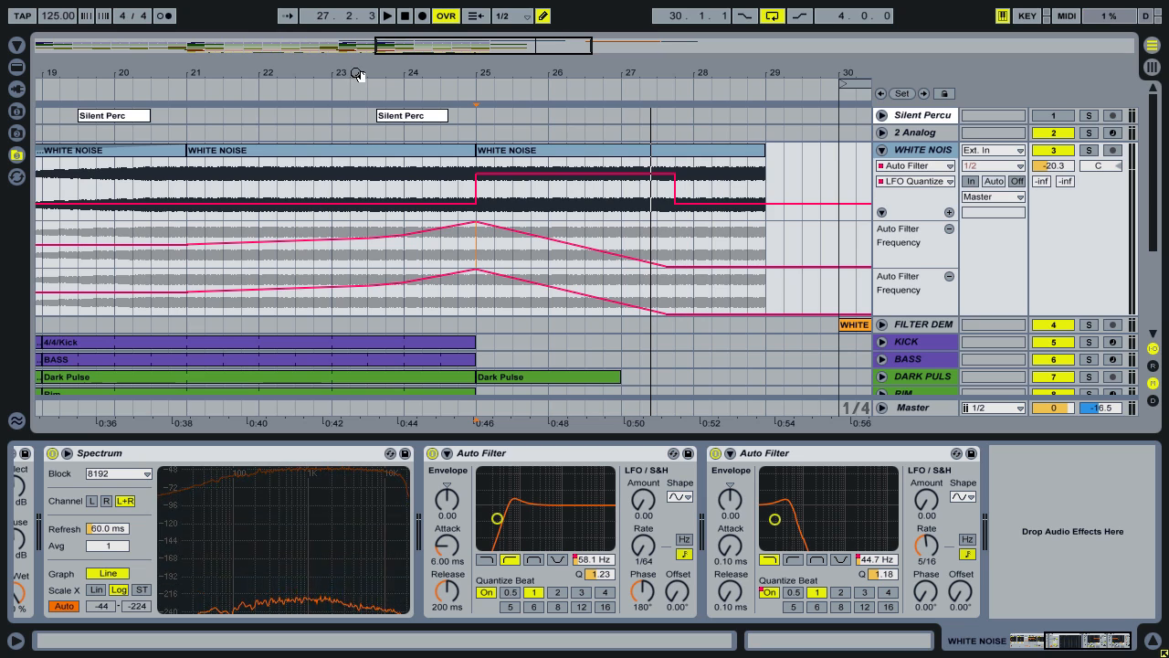
- Select the WHITE NOISE track and adjust the second Auto Filter to 869 Hz cutoff with a Q of 1.11
drag(355, 77, 479, 76)
click(444, 133)
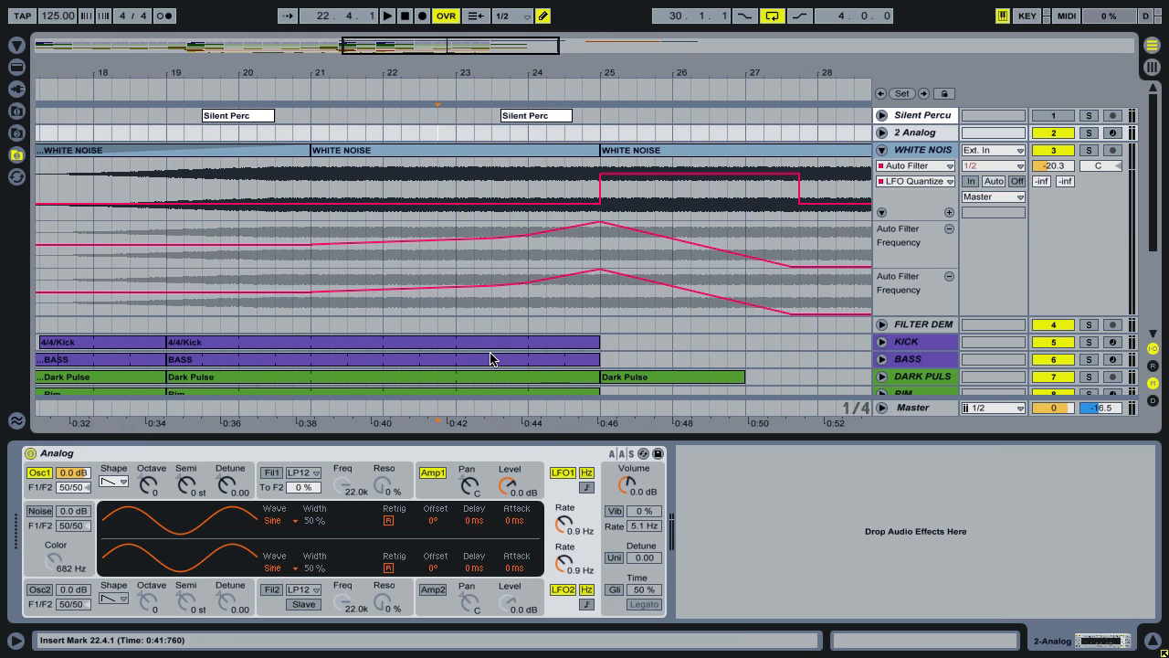
click(896, 152)
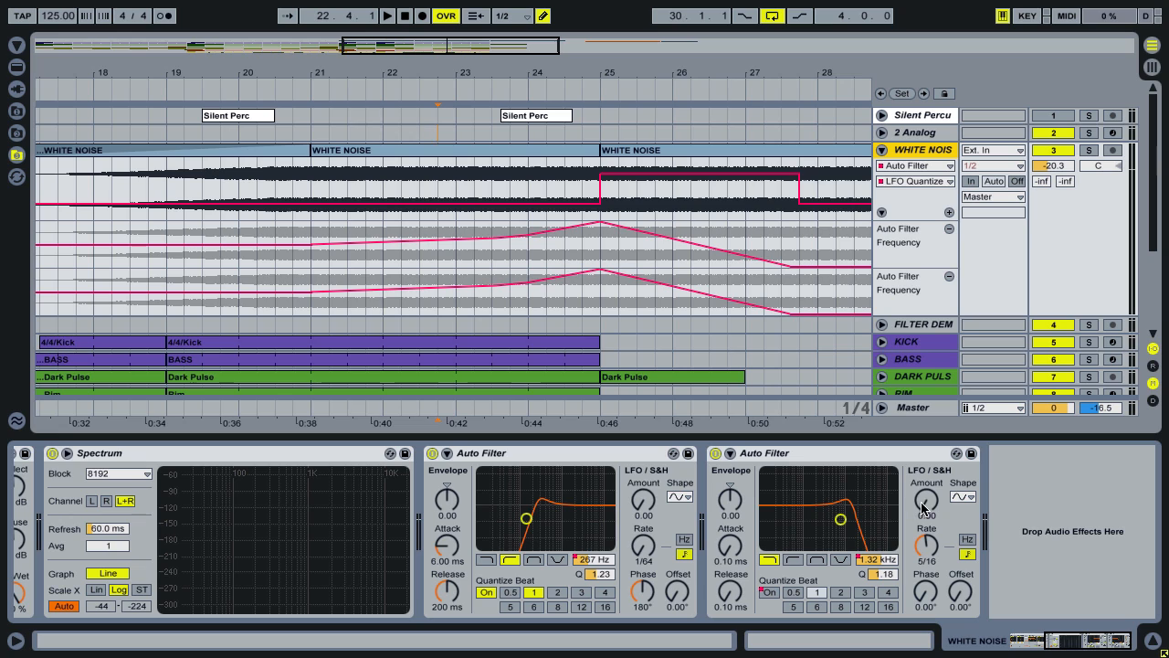
mouse_move(840, 522)
mouse_down()
mouse_move(853, 517)
mouse_move(799, 523)
mouse_move(858, 522)
mouse_move(808, 522)
mouse_move(832, 521)
mouse_up()
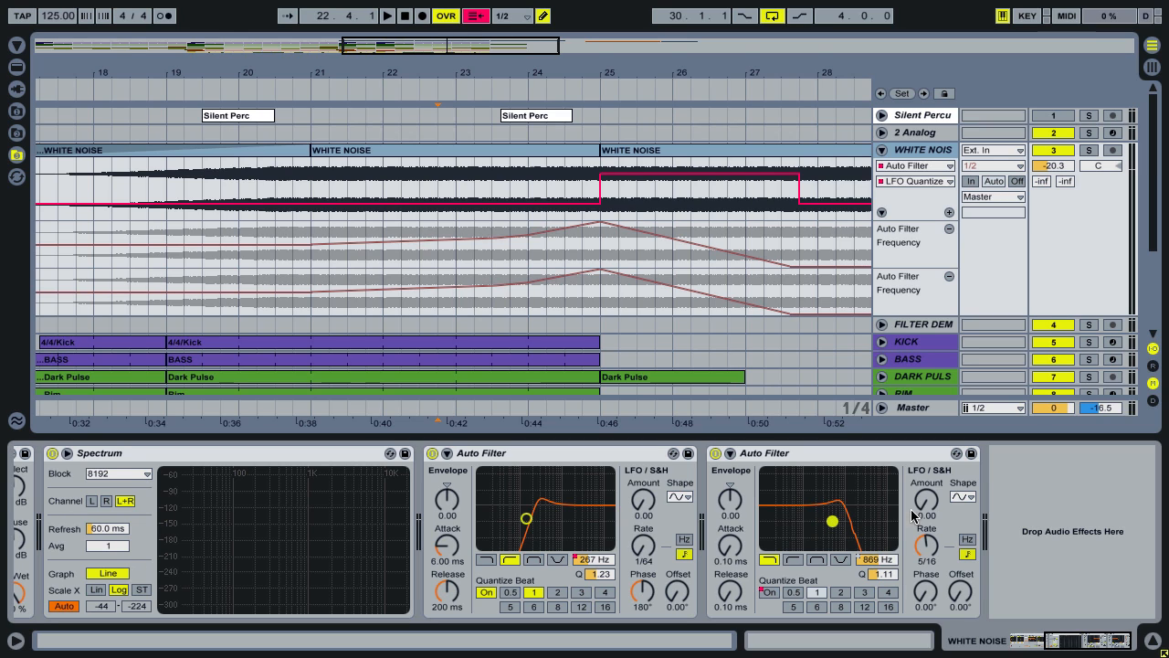
- Set the second Auto Filter's LFO Amount to 9.52 and view its LFO shape choices
mouse_move(913, 514)
mouse_down()
mouse_move(914, 499)
mouse_move(932, 501)
mouse_up()
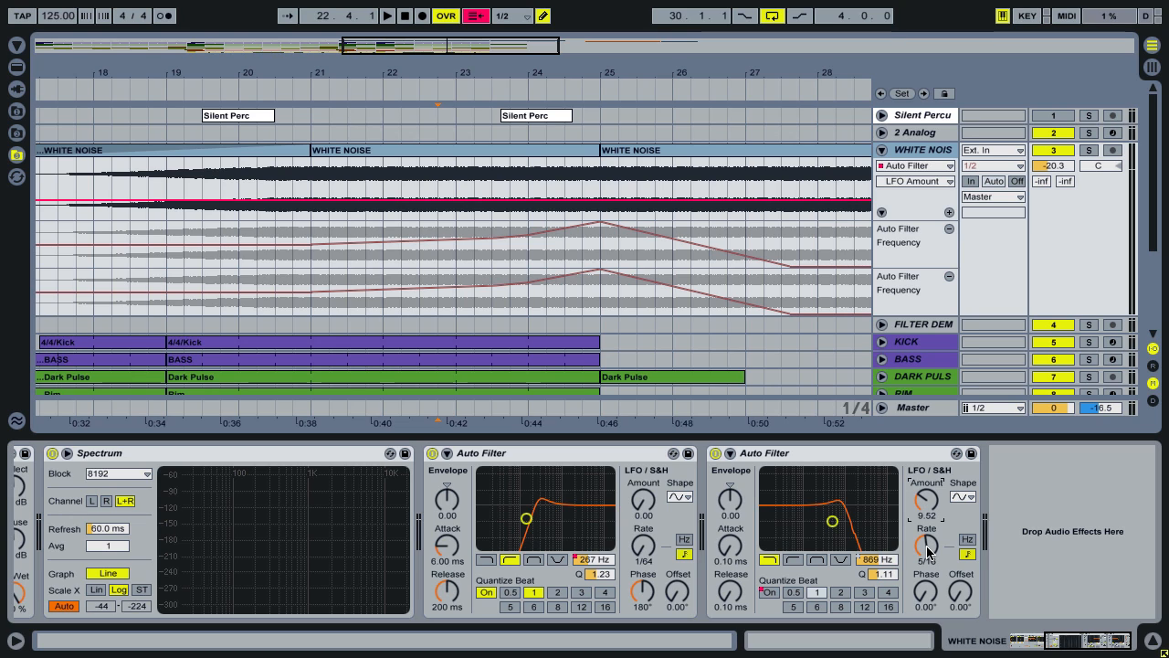
click(961, 496)
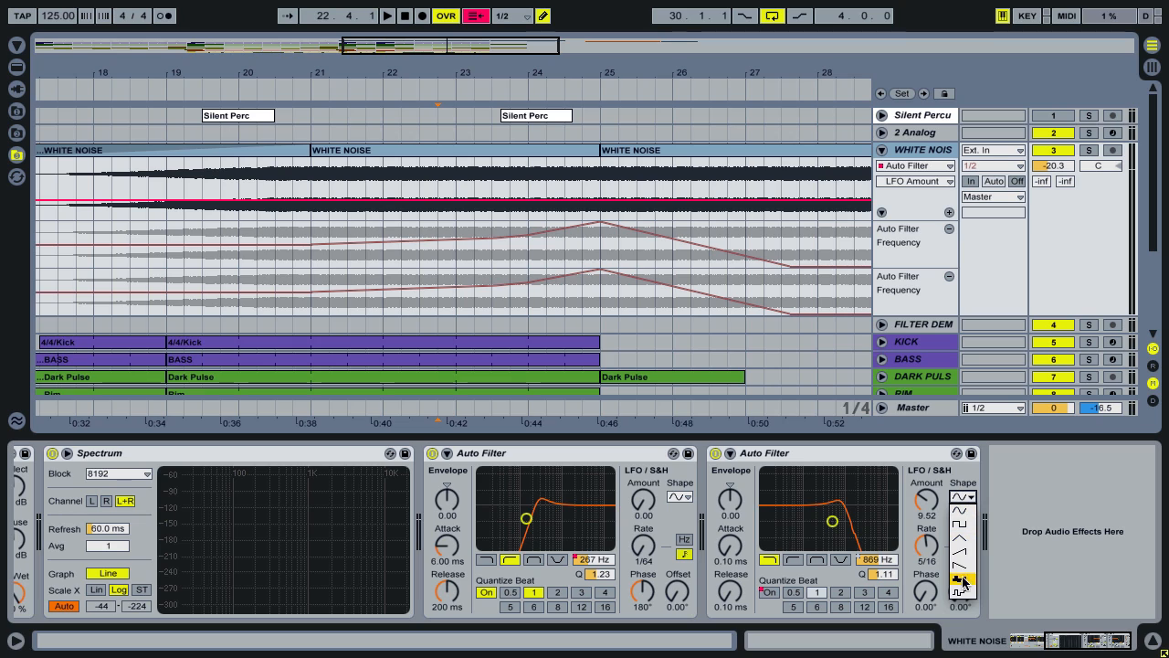
click(1011, 526)
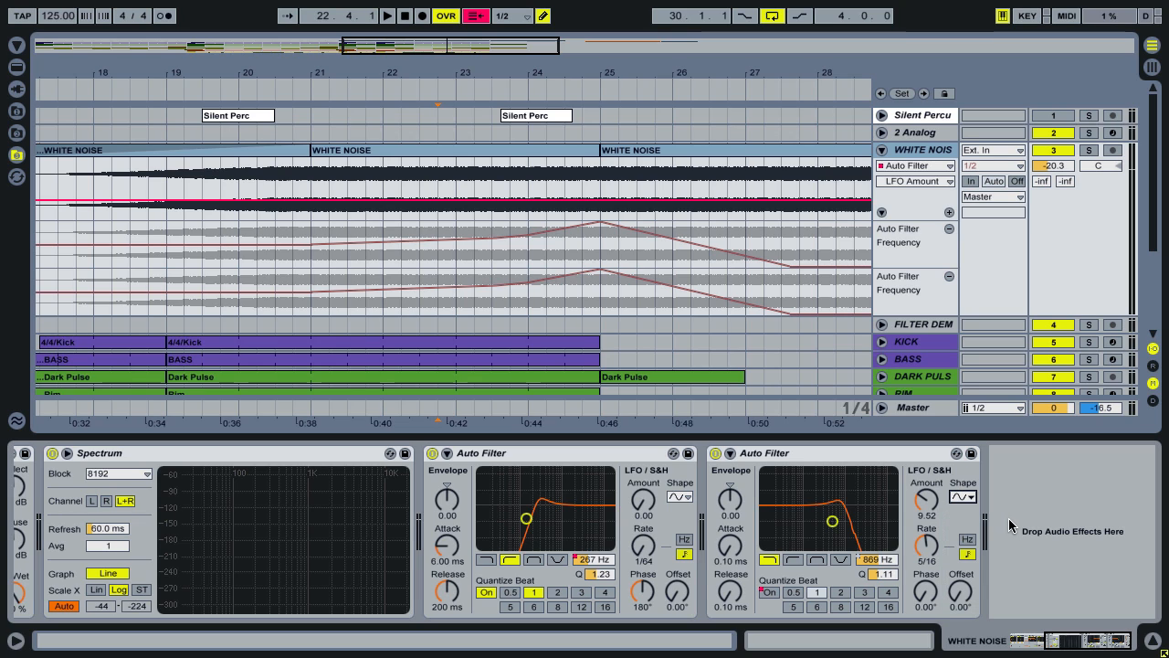
- Try a synced LFO rate of 3/8 and a free rate of 2.99 Hz in the second Auto Filter before returning to tempo sync
click(934, 555)
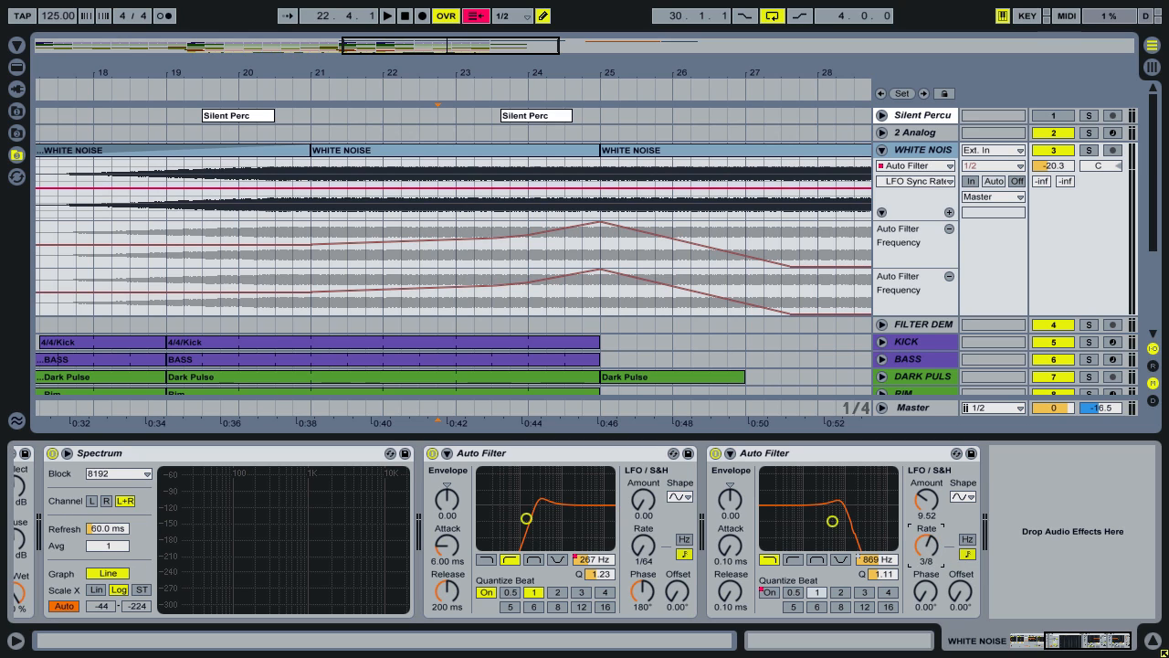
click(969, 541)
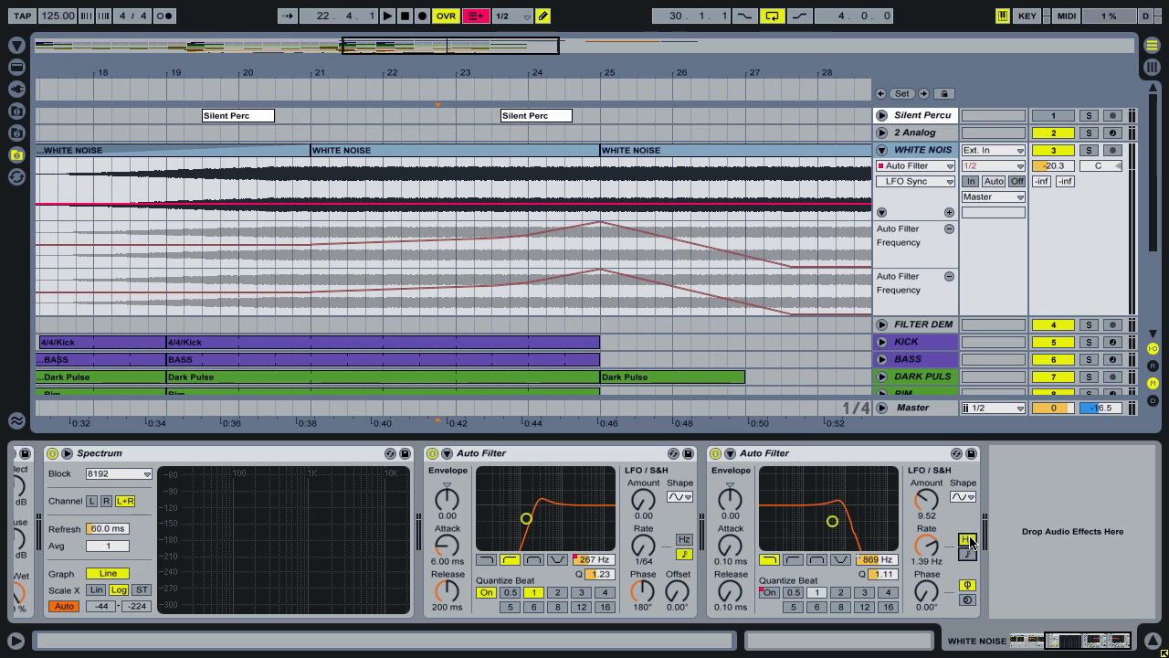
drag(930, 556, 930, 535)
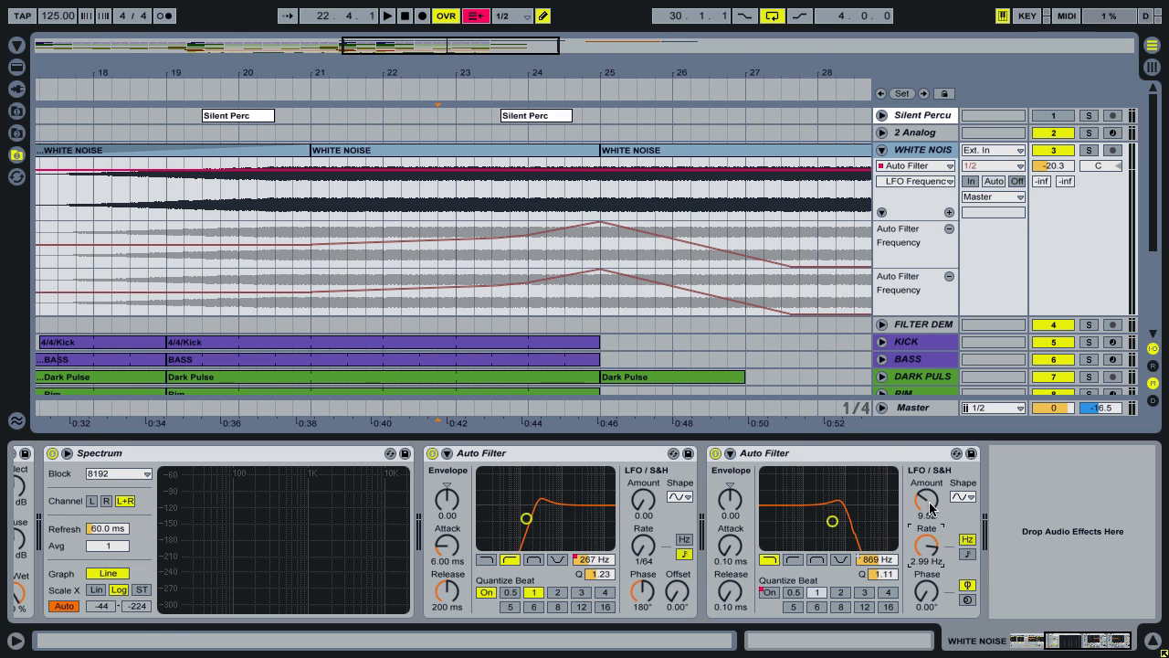
click(969, 554)
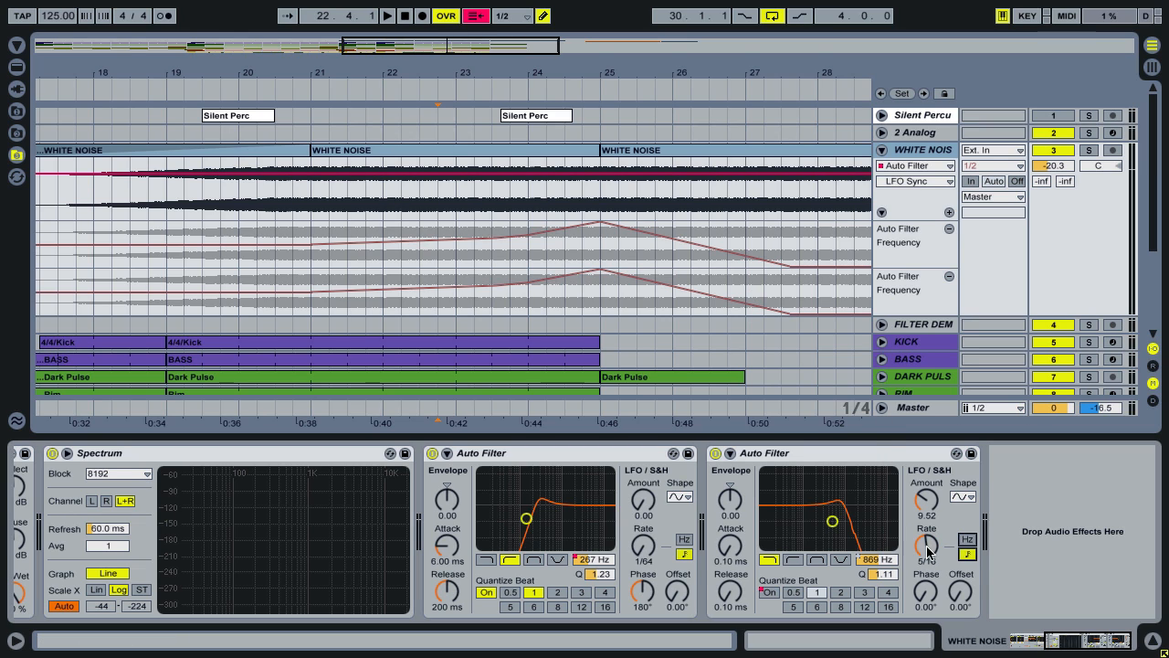
- Set the second Auto Filter's LFO Amount to 16.0 and play the arrangement from 22.1.1 to about 24.3
drag(927, 505, 927, 493)
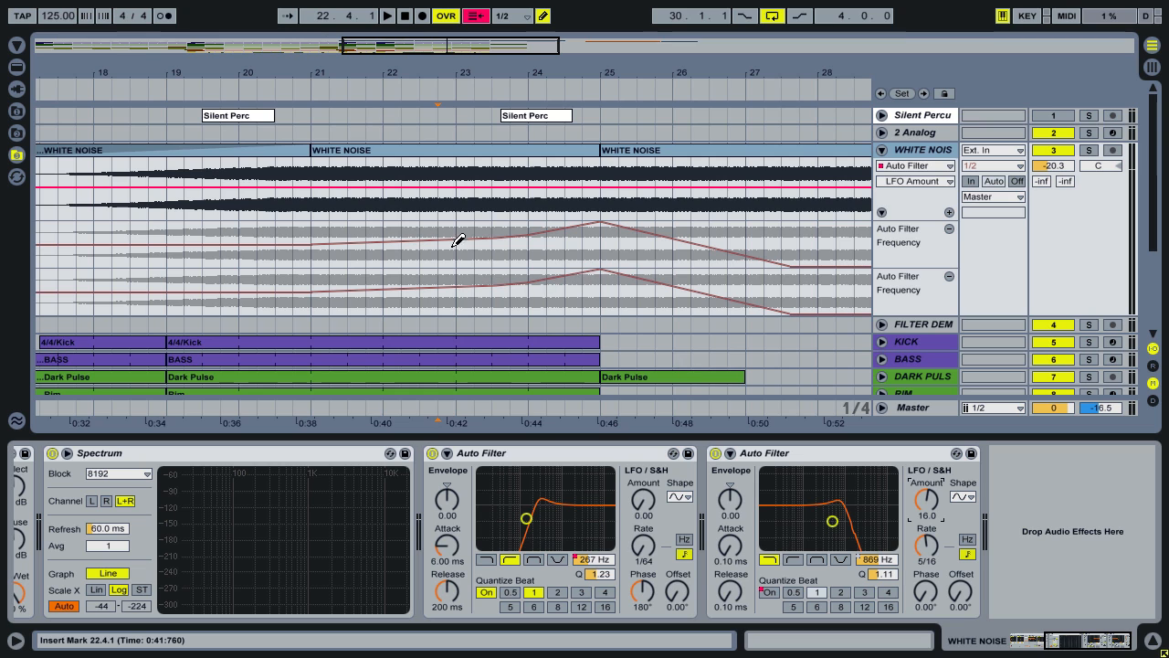
click(385, 215)
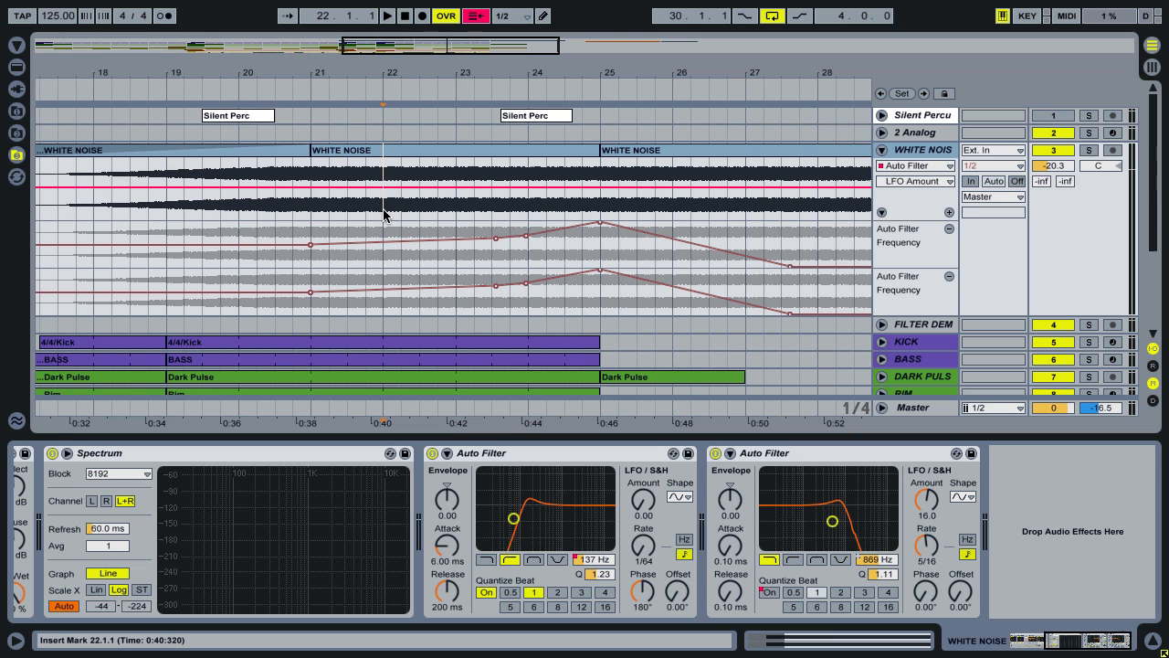
key(space)
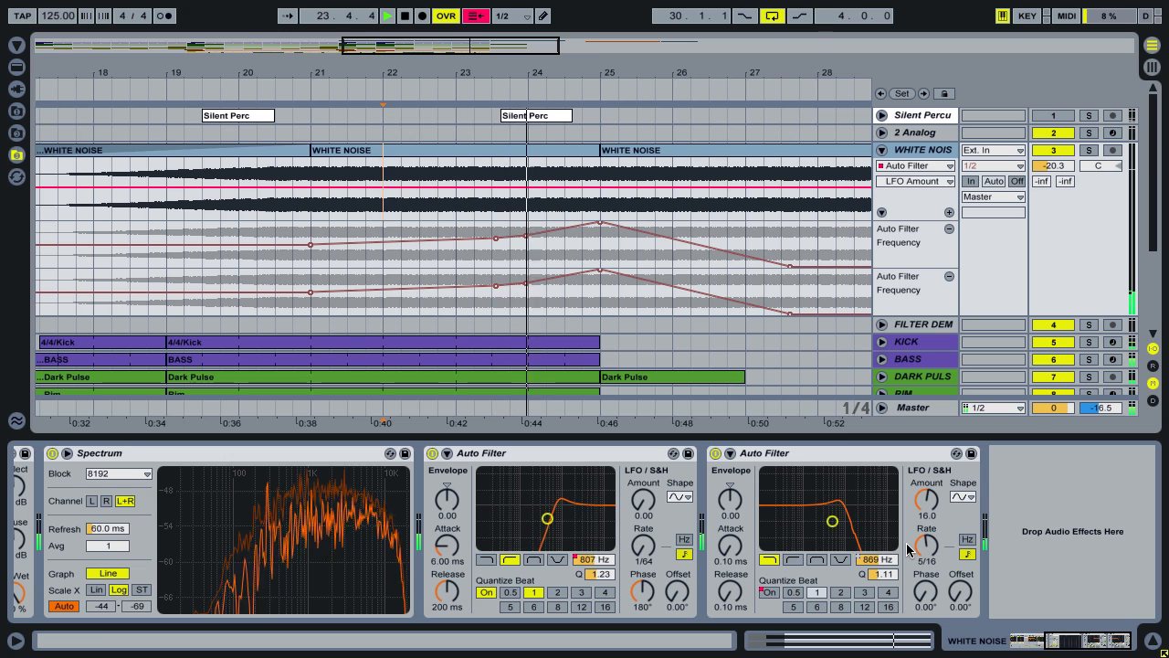
key(space)
- Restore the overridden filter automation and play the arrangement from about 23.2.1 through the transition at bar 25
click(476, 15)
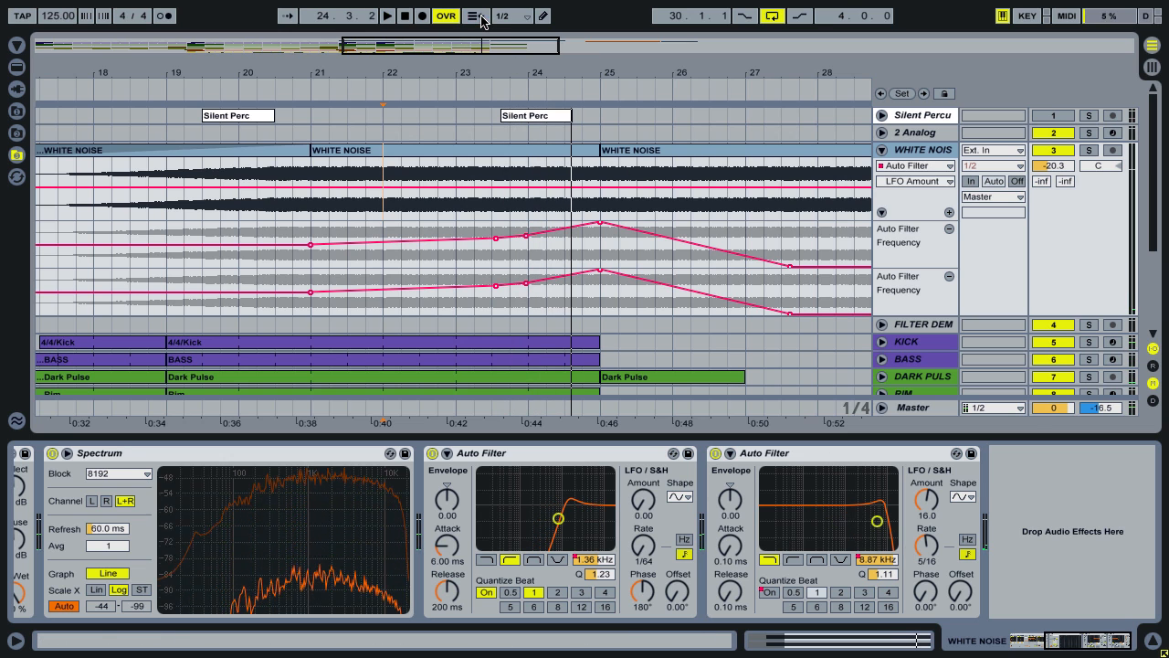
click(475, 175)
key(space)
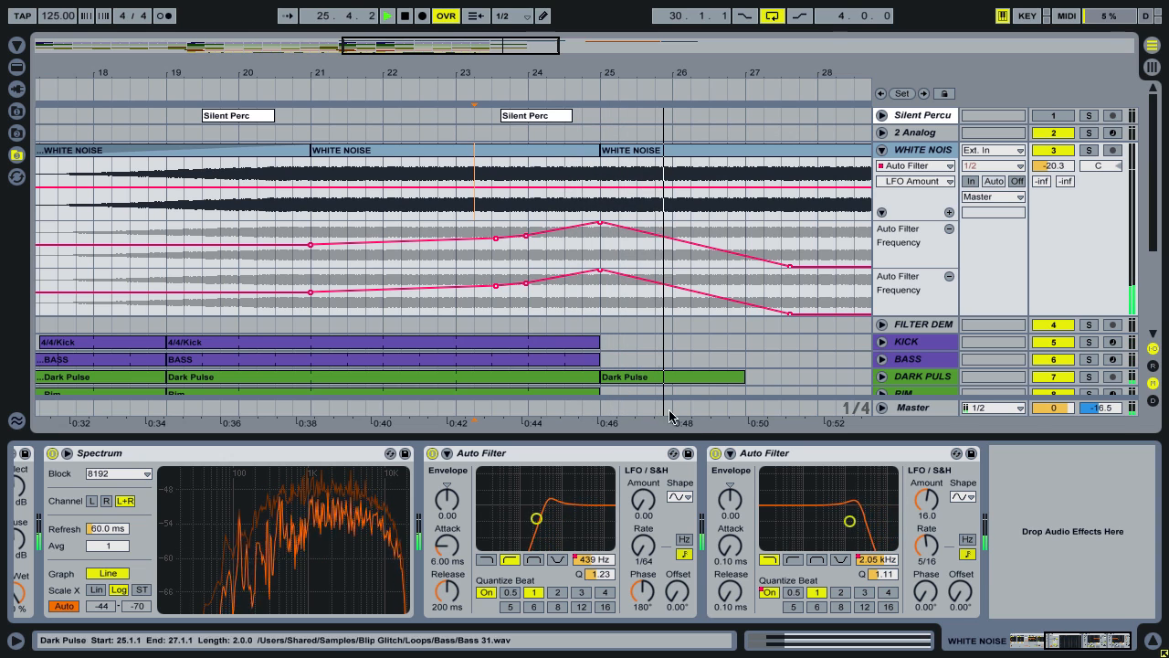
- Turn off Quantize Beat in the WHITE NOISE track's first Auto Filter
click(487, 593)
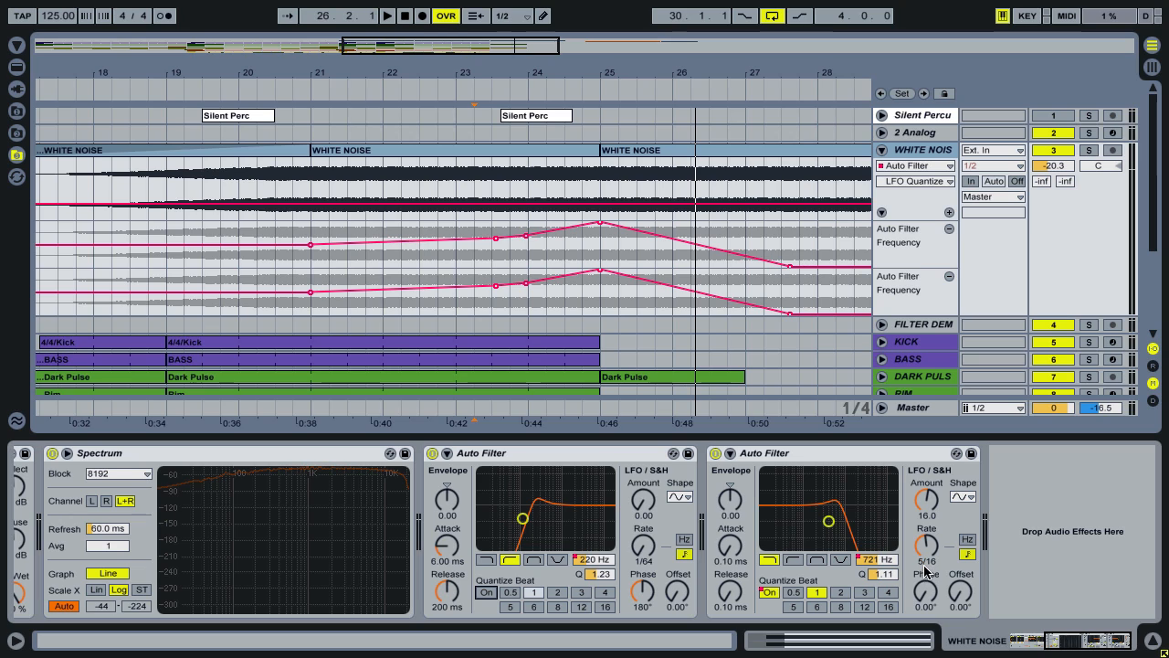
- Set the LFO2 Offset of the Analog instrument on the 2 Analog track to 180°
click(934, 595)
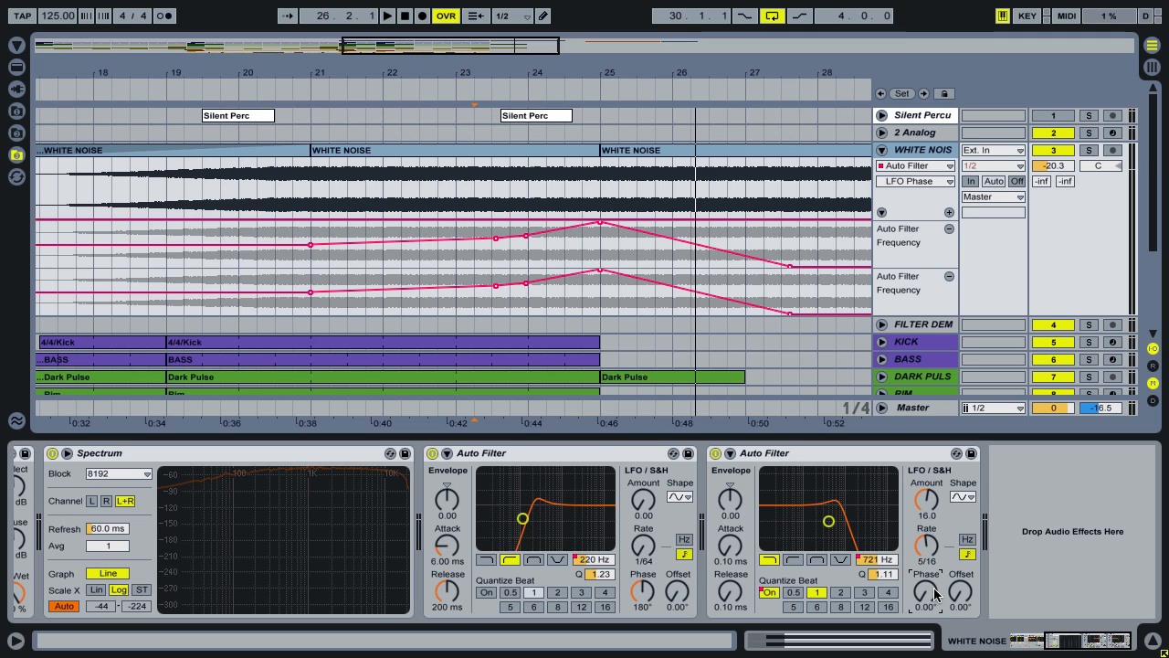
click(923, 132)
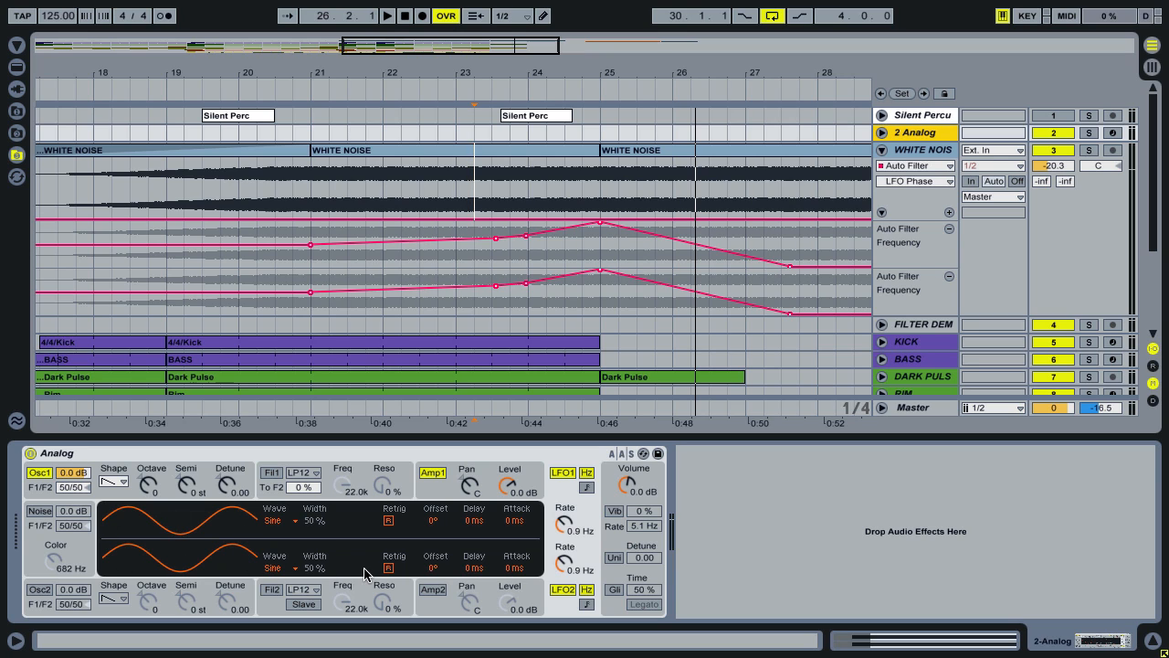
drag(435, 567, 435, 451)
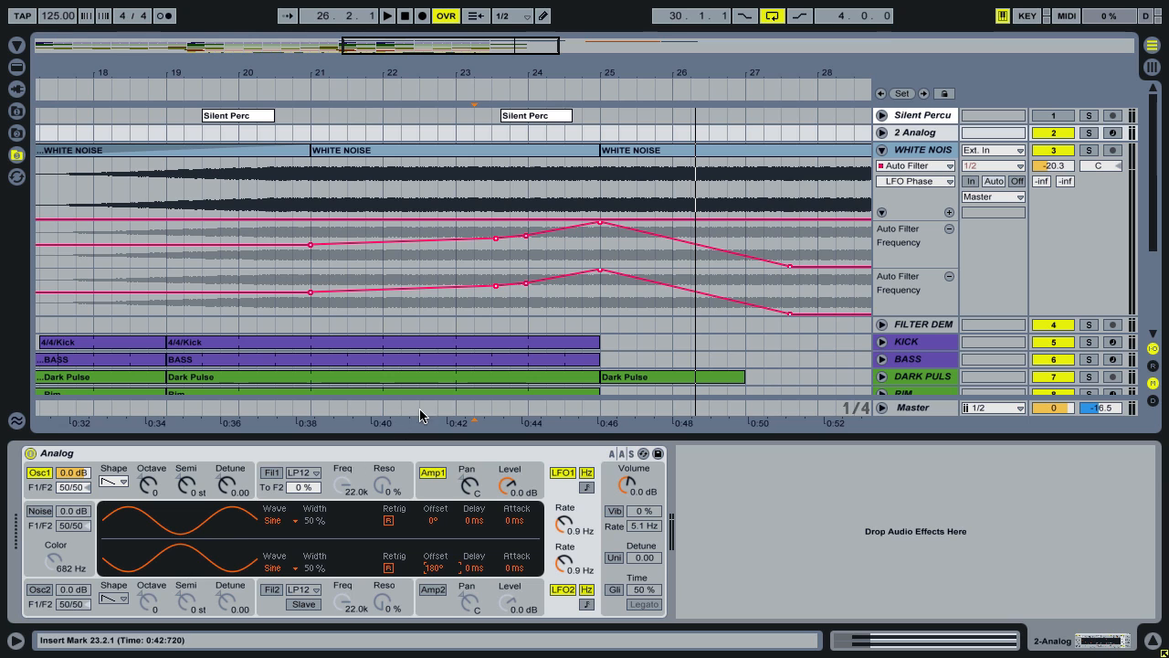
- In the WHITE NOISE track's second Auto Filter, set the LFO Phase to 180°, the Rate to 2 and the Amount to 18.6
click(943, 146)
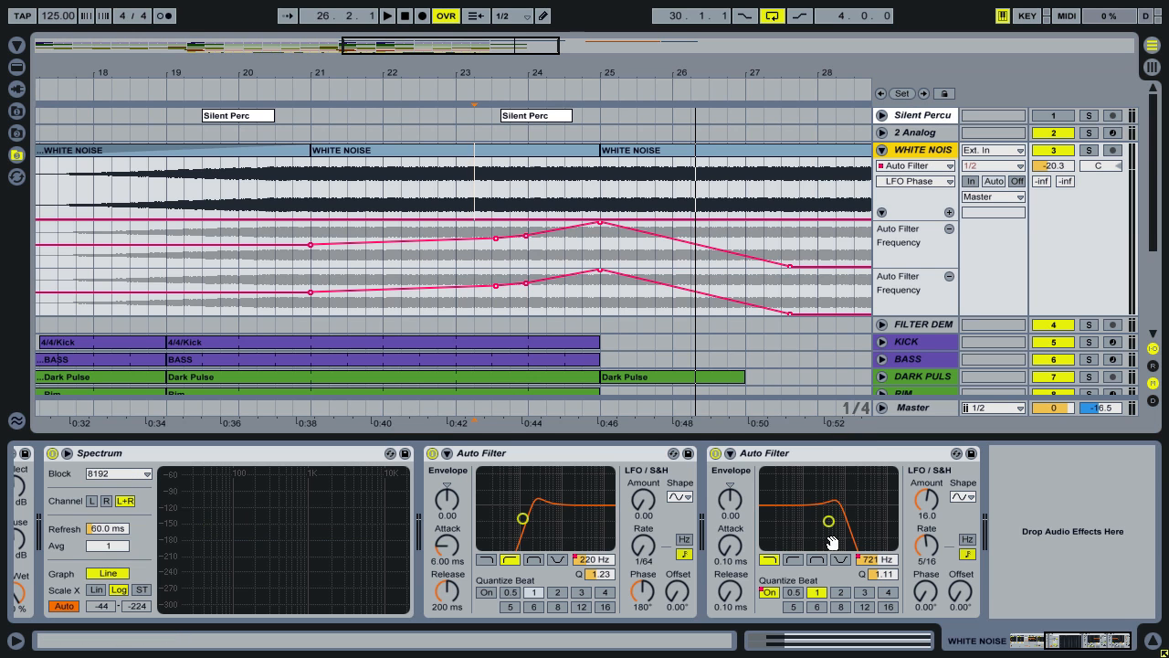
click(927, 607)
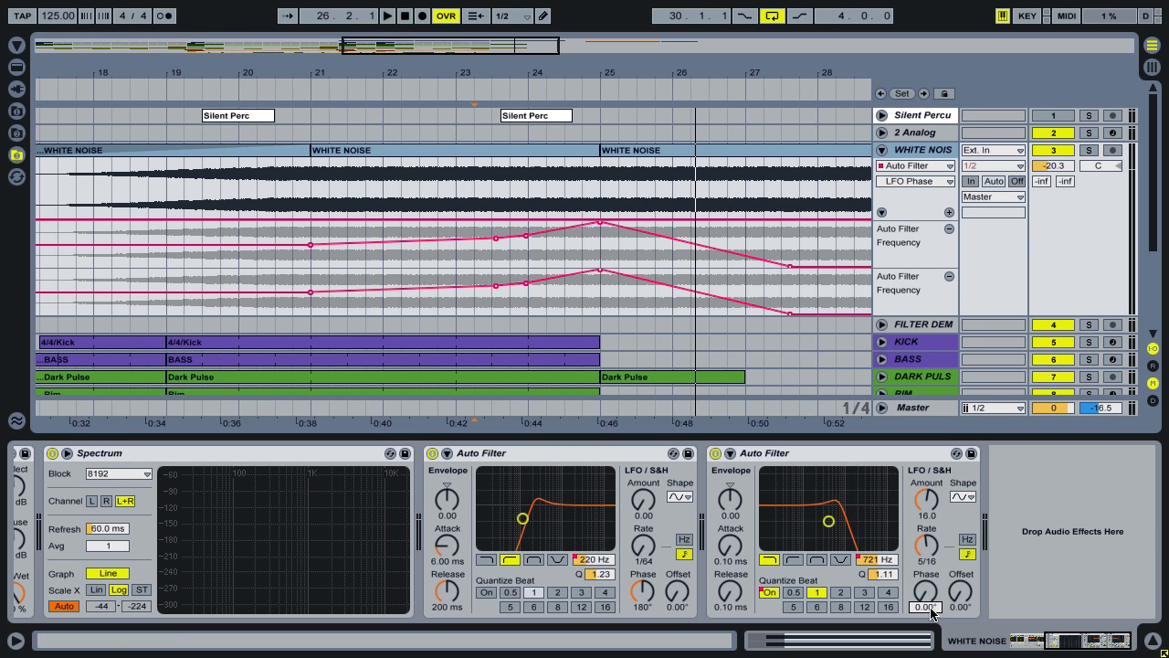
text(180)
key(Return)
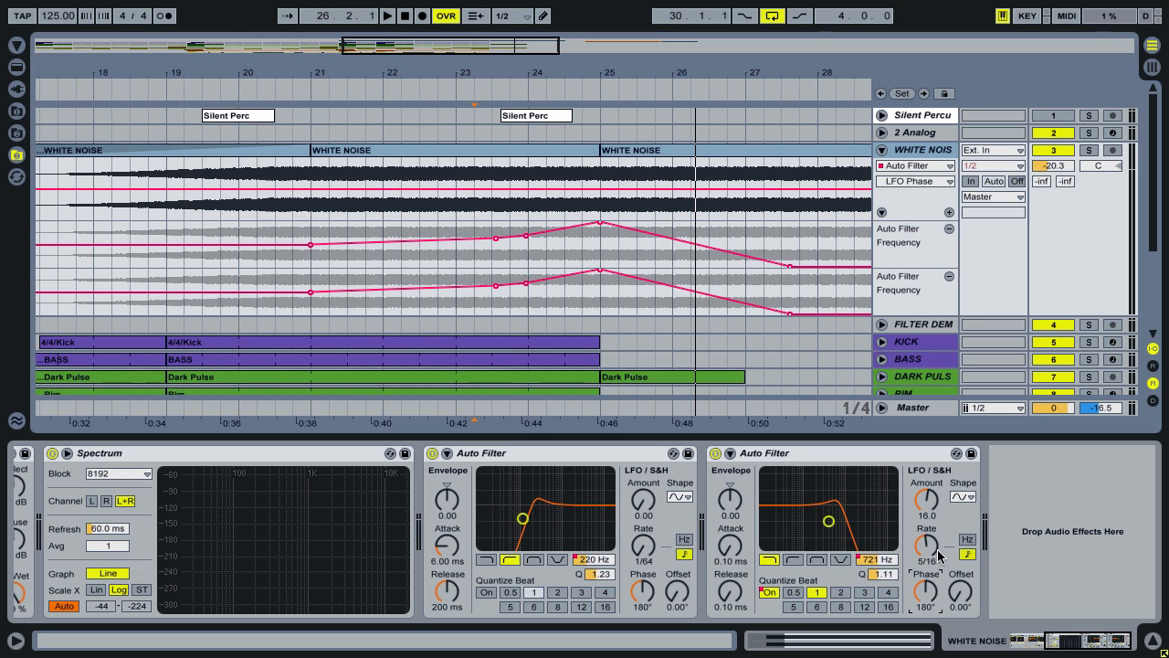
drag(939, 554, 926, 494)
- Solo the WHITE NOISE track and play it from 22.1.1, and again from 20.4.1 to about 23.4
click(382, 199)
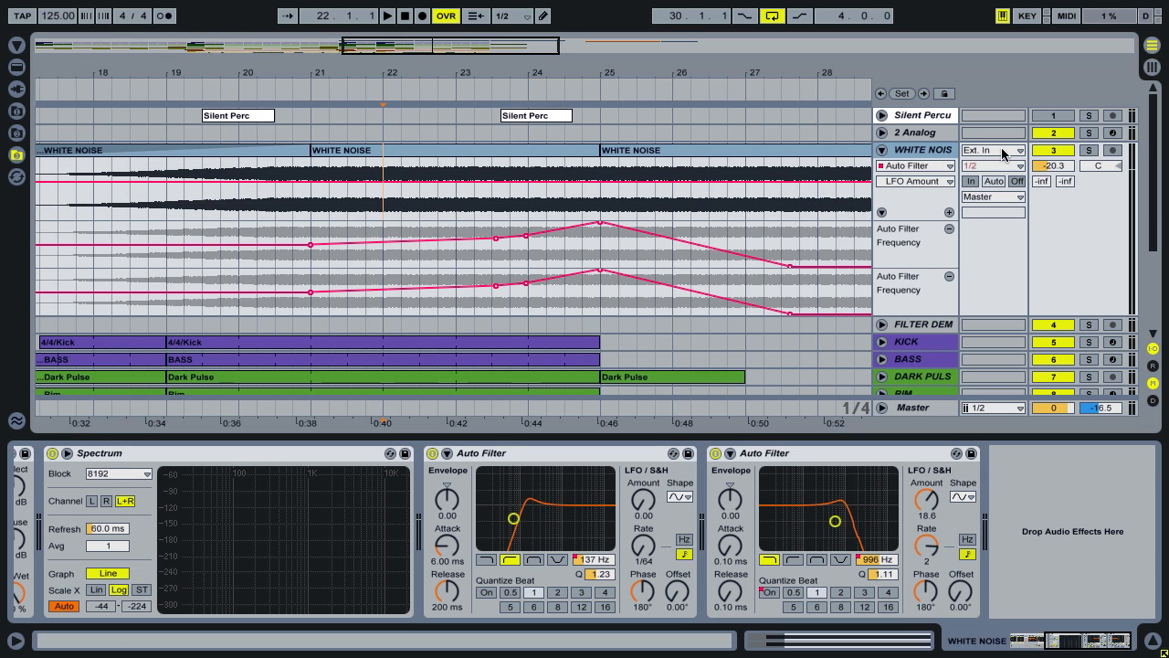
click(1087, 152)
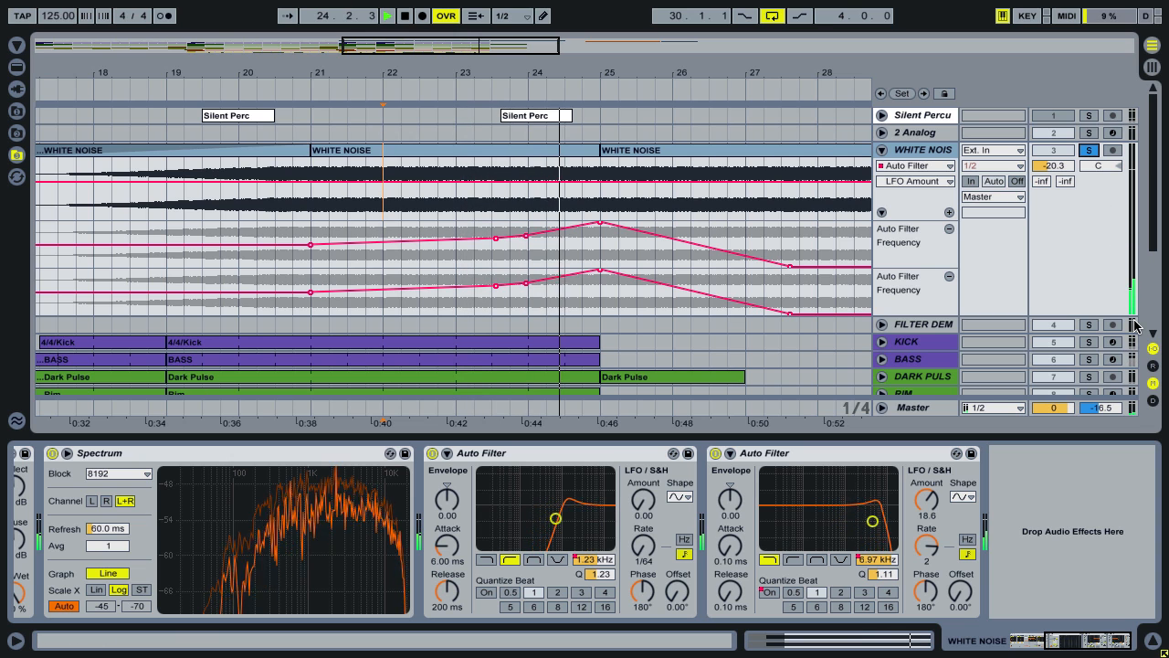
key(space)
click(287, 198)
key(space)
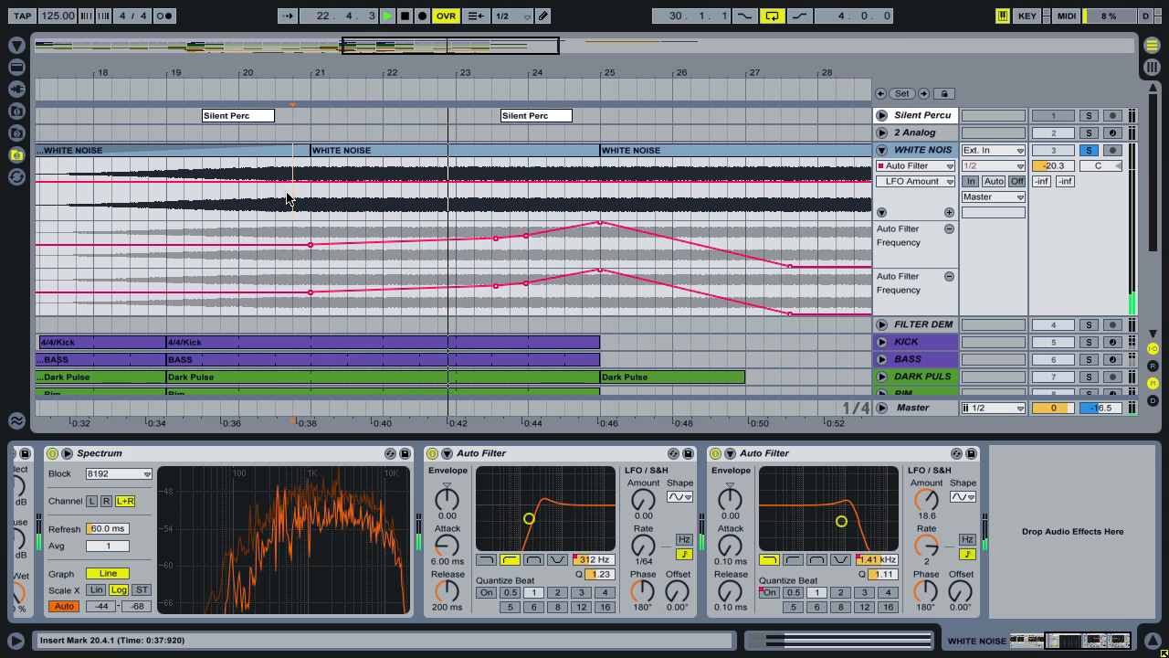
key(space)
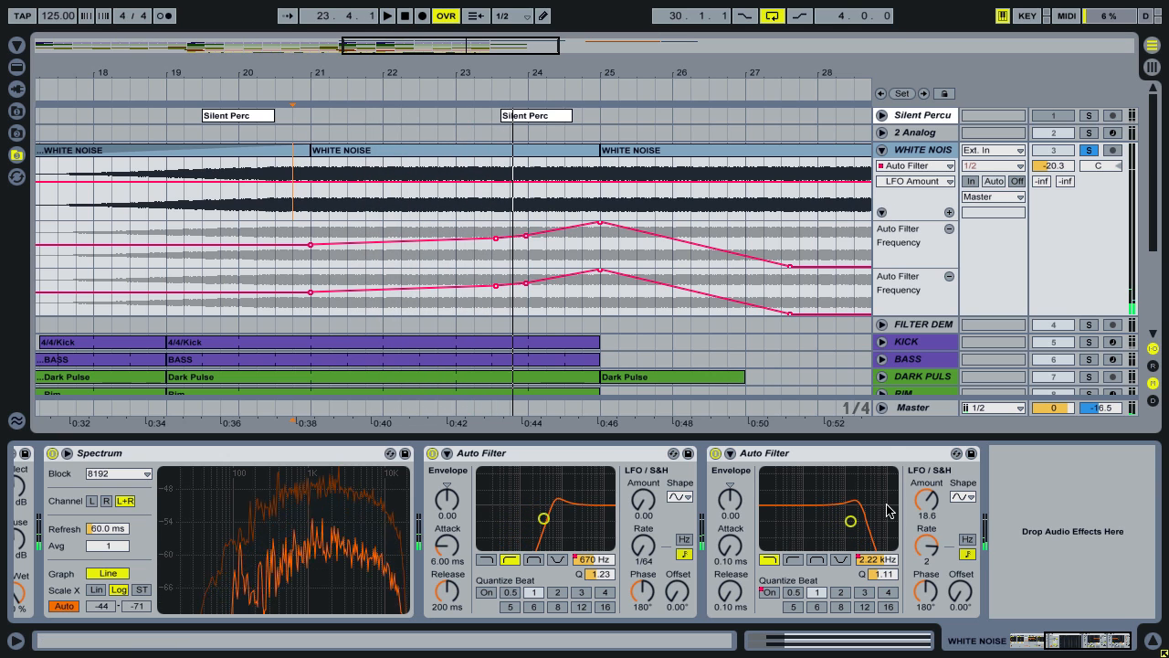
- Try an LFO Offset of about 183° in the second Auto Filter before returning it to 0.00°
click(960, 591)
drag(960, 591, 960, 515)
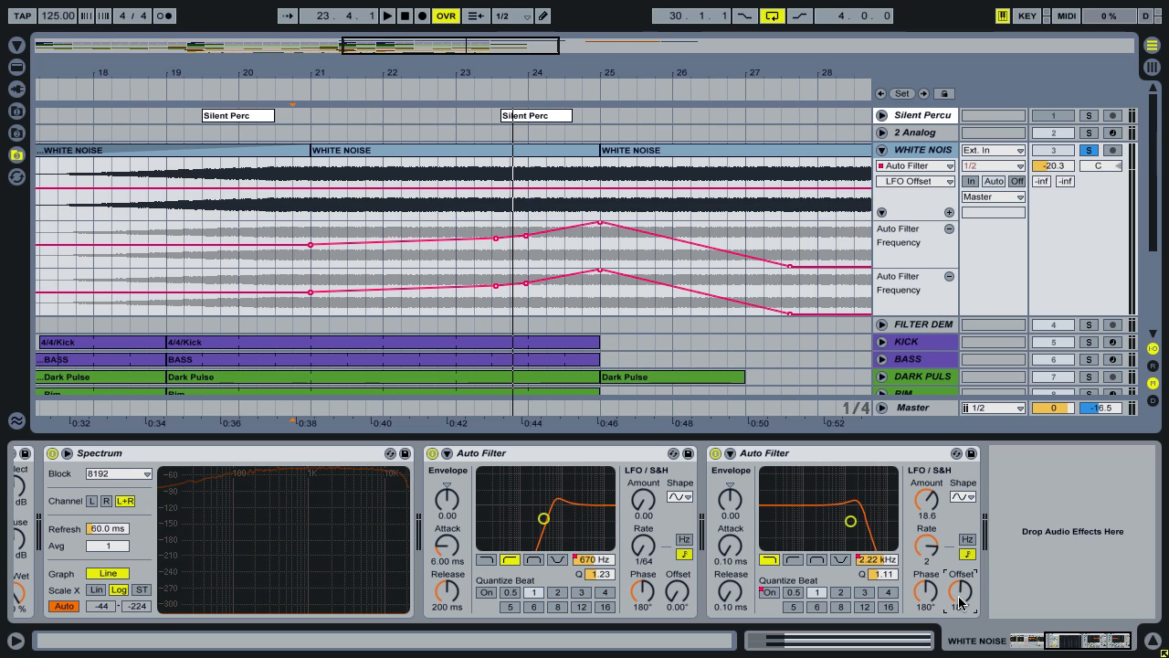
mouse_move(960, 591)
mouse_down()
mouse_move(960, 630)
mouse_move(955, 598)
mouse_up()
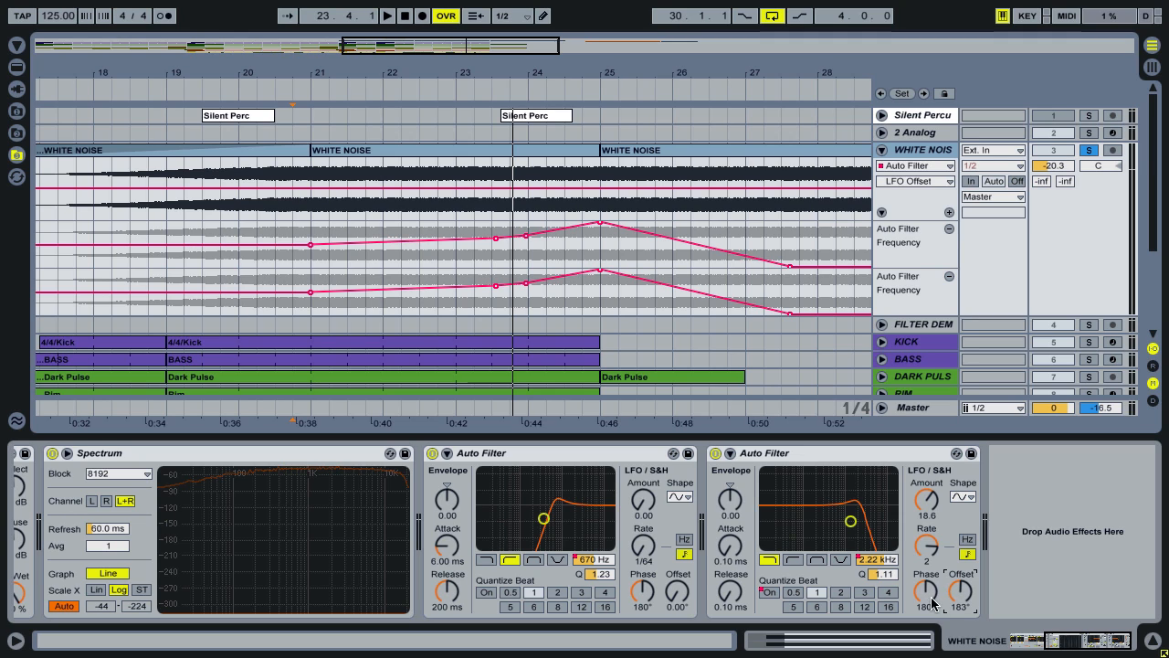
drag(955, 594, 955, 640)
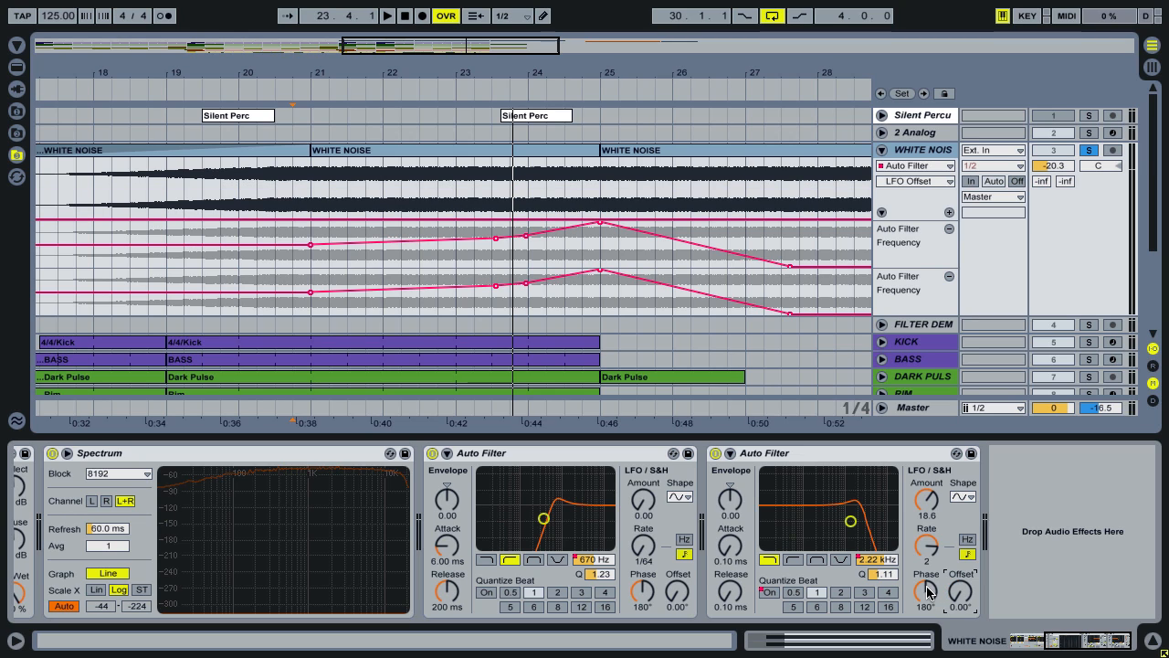
- Try the free Hz rate with Spin stereo mode in the second Auto Filter before returning to Phase mode and tempo sync
click(966, 540)
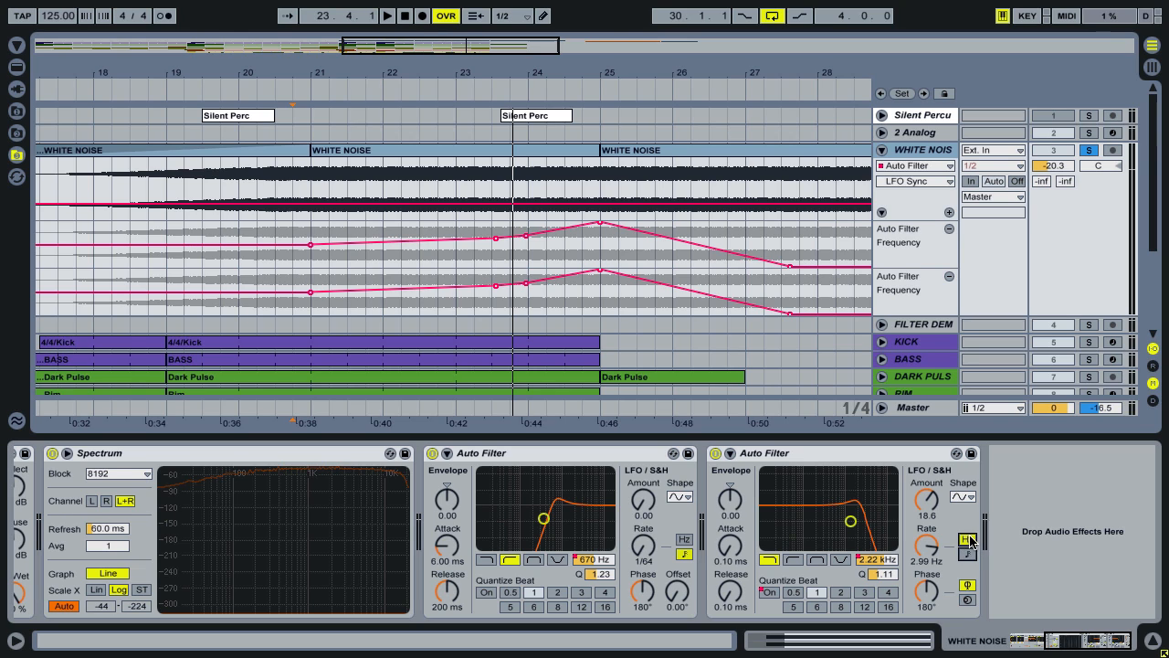
click(968, 600)
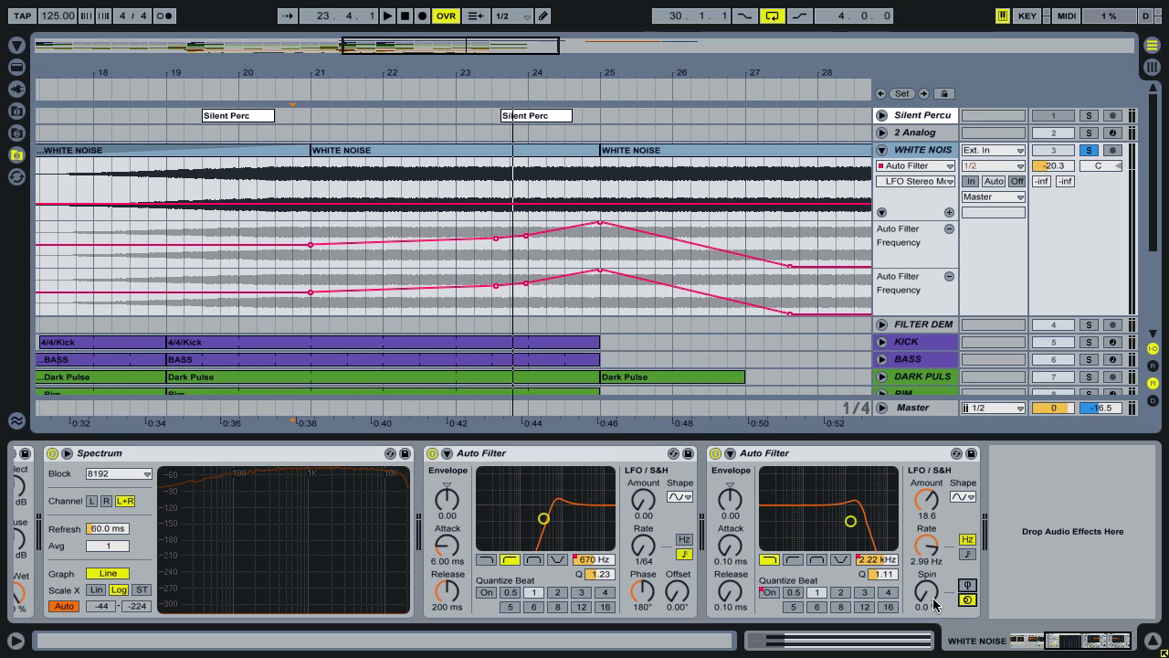
click(966, 586)
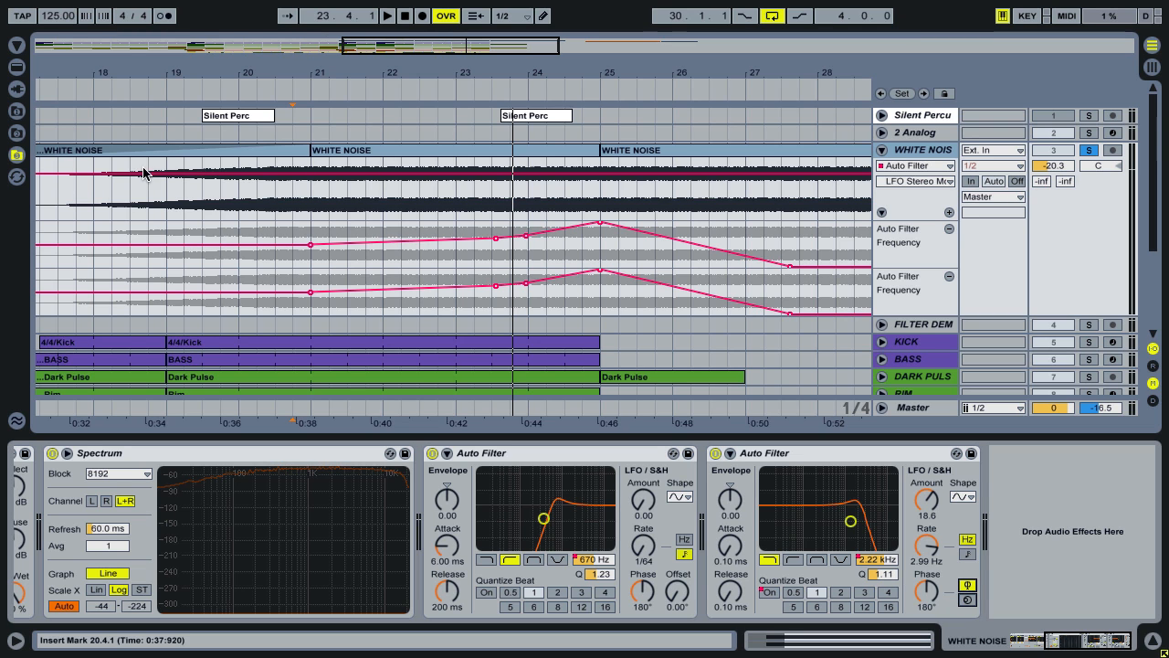
drag(424, 73, 352, 93)
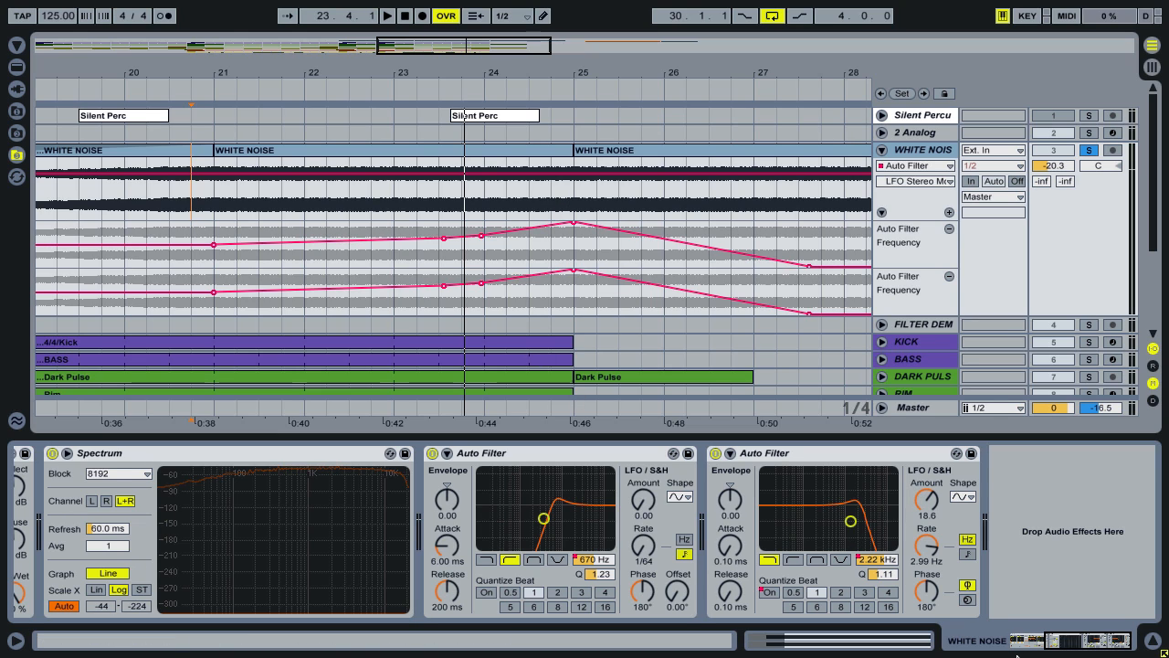
click(969, 554)
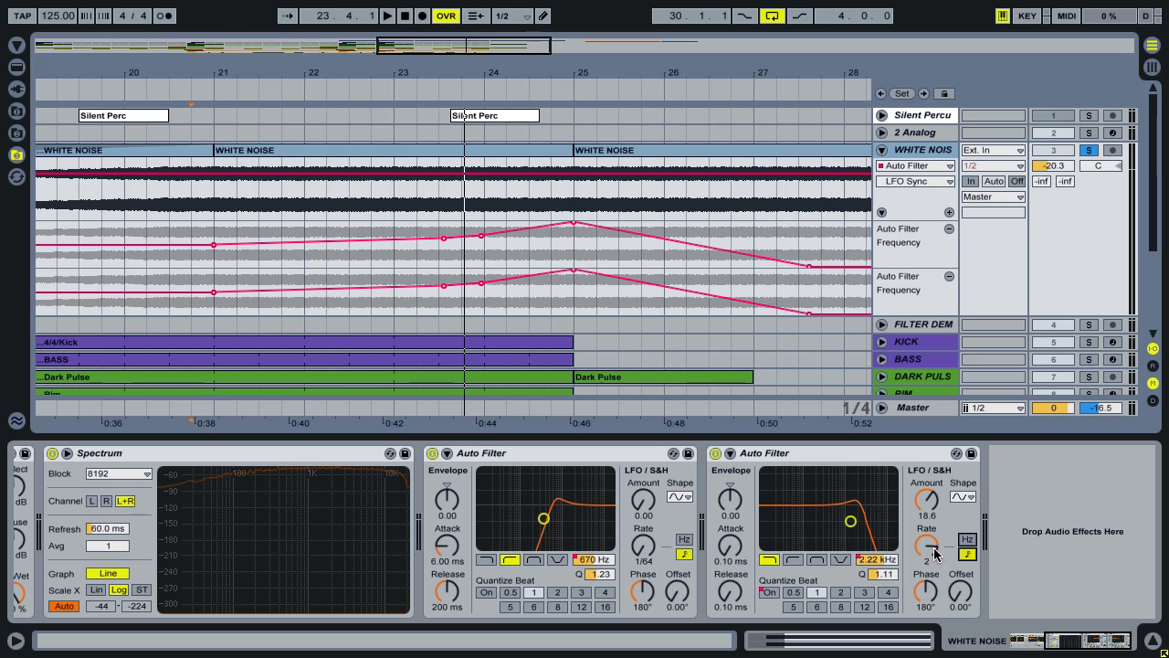
- Set the second Auto Filter's LFO Rate to 3/16 and play the soloed noise from 21.3.1 to about 22.4
drag(928, 546, 928, 579)
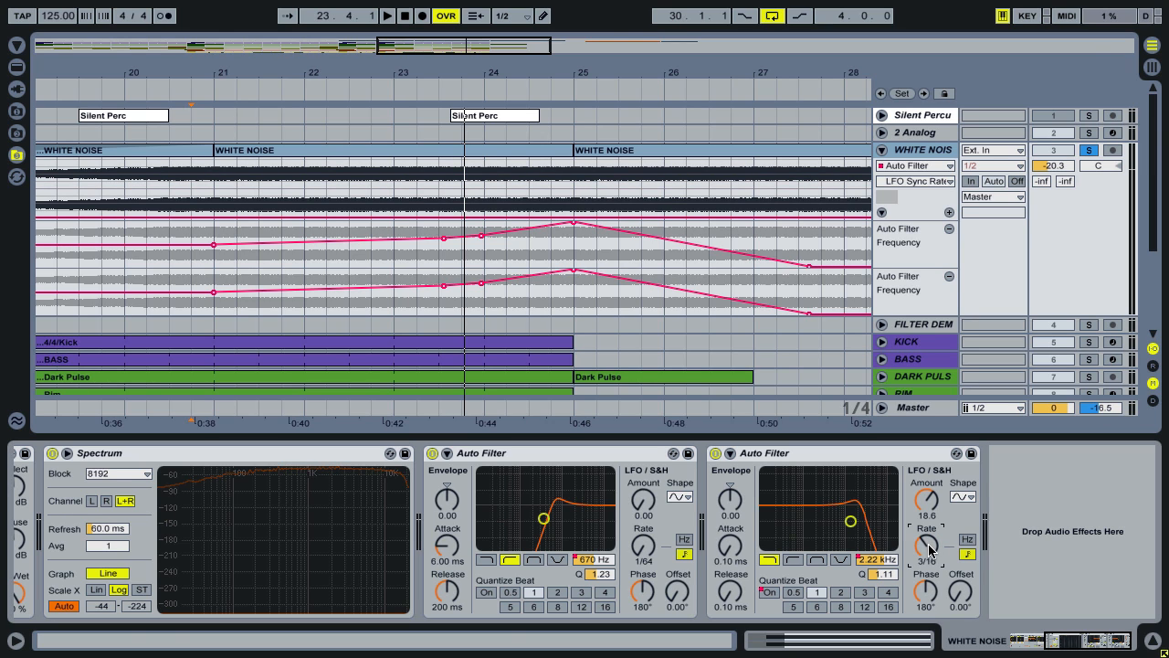
click(266, 174)
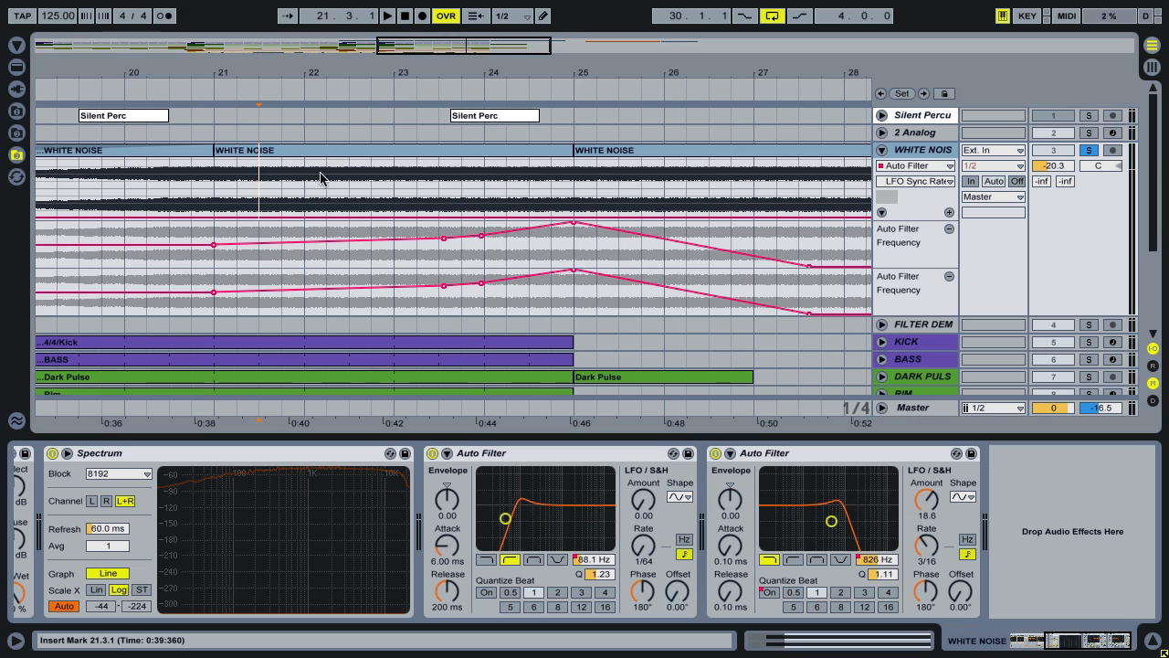
key(space)
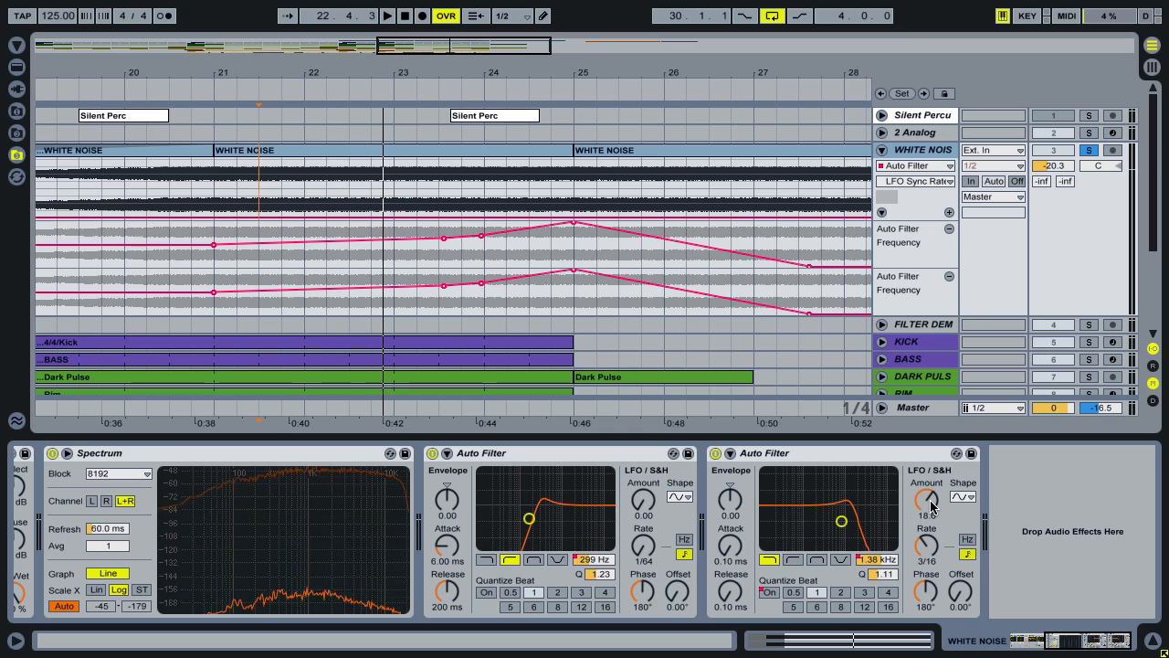
- Set the second Auto Filter's LFO Amount to 12.9 and automate it to ramp up from zero at 22.2.1 to 12.9 at 25.1.1
mouse_move(925, 500)
mouse_down()
mouse_move(925, 526)
mouse_move(926, 507)
mouse_up()
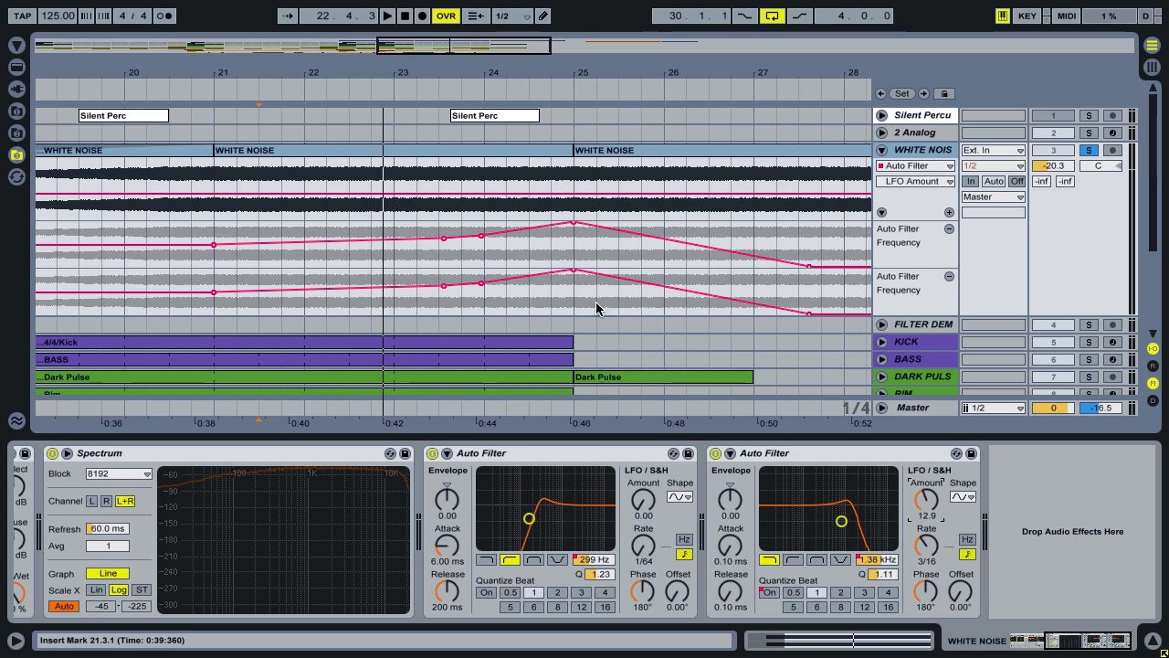
mouse_move(576, 209)
mouse_down()
mouse_move(337, 219)
mouse_move(349, 200)
mouse_move(369, 222)
mouse_up()
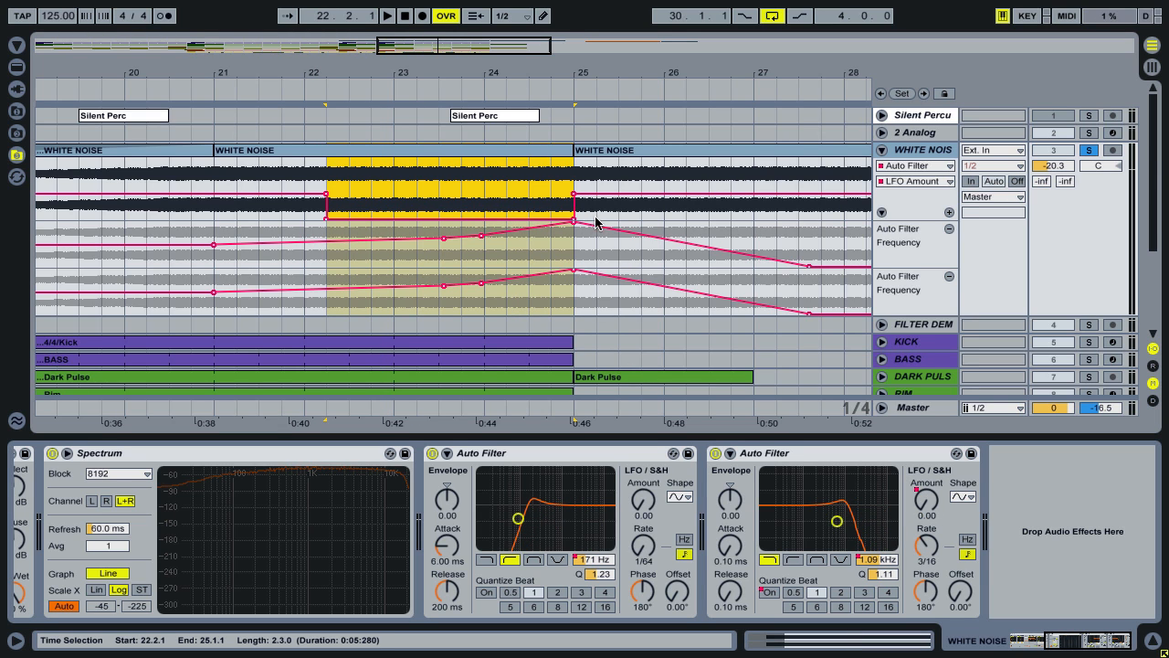
drag(574, 220, 574, 194)
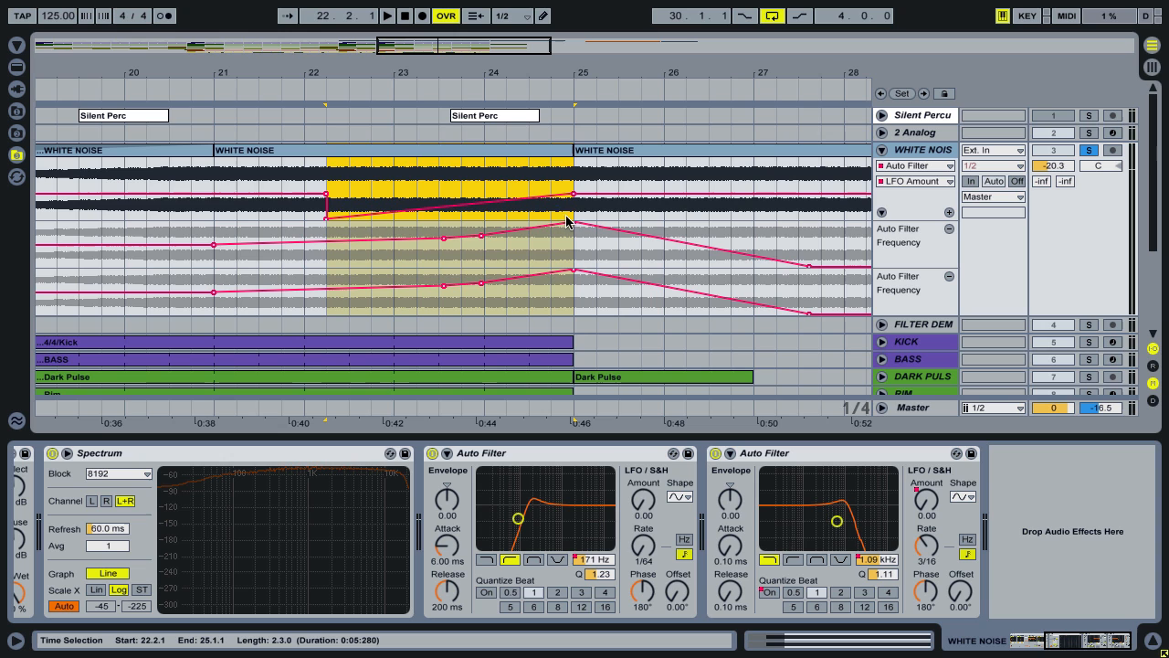
click(324, 195)
- Play the arrangement from 20.4.1 to about 25.4, turning off the WHITE NOISE solo during playback
click(192, 194)
key(space)
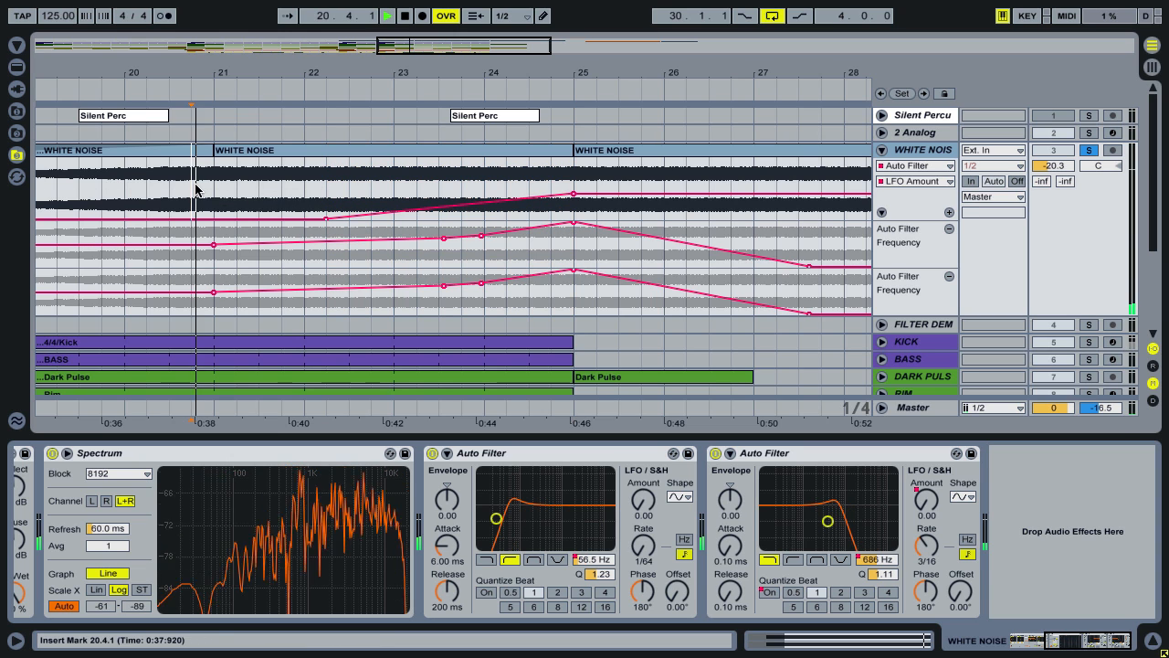
click(1089, 150)
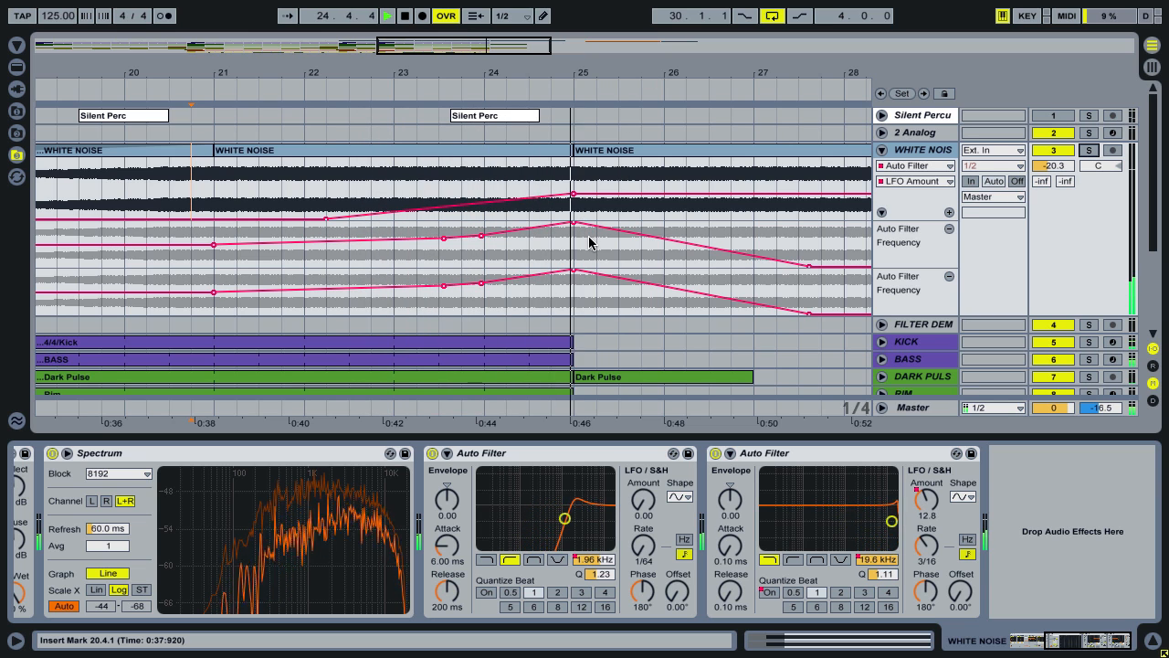
key(space)
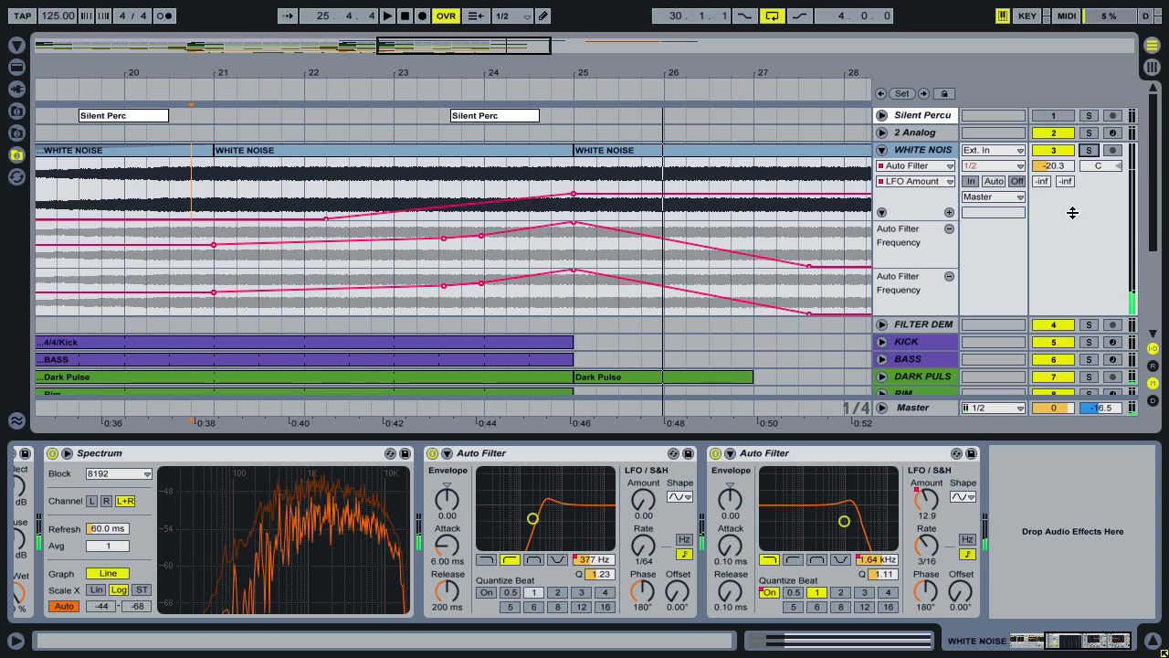
- Solo the WHITE NOISE track again and play it from 24.1.1 to about 26.4
click(1089, 150)
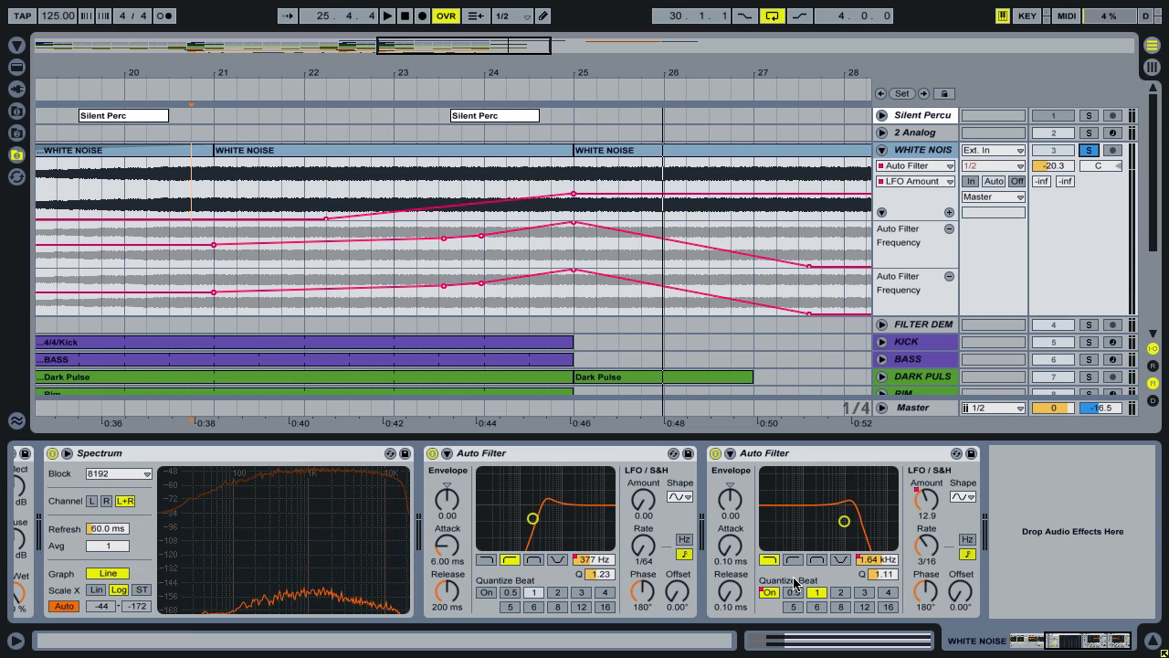
click(485, 190)
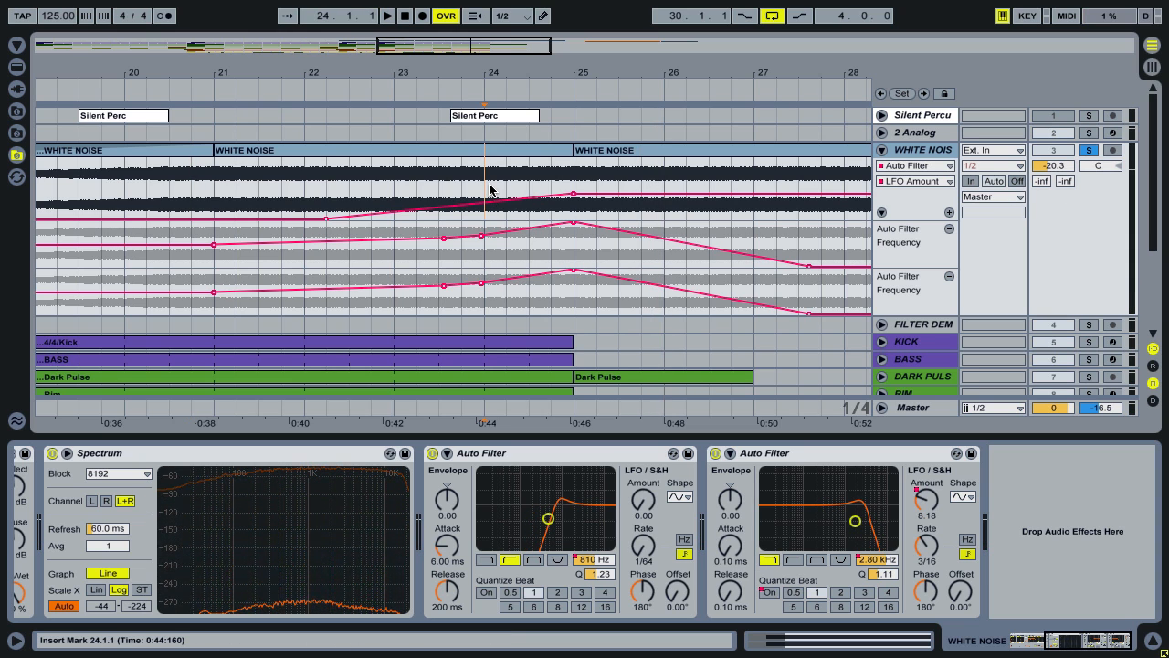
drag(570, 73, 395, 71)
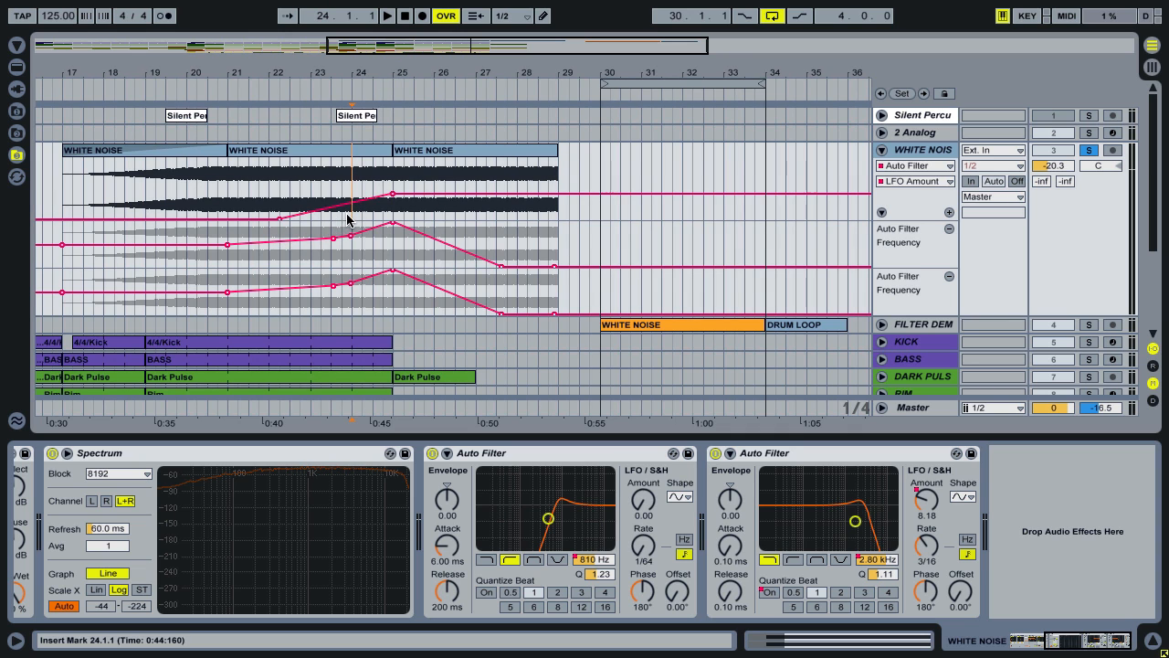
drag(388, 81, 435, 157)
key(space)
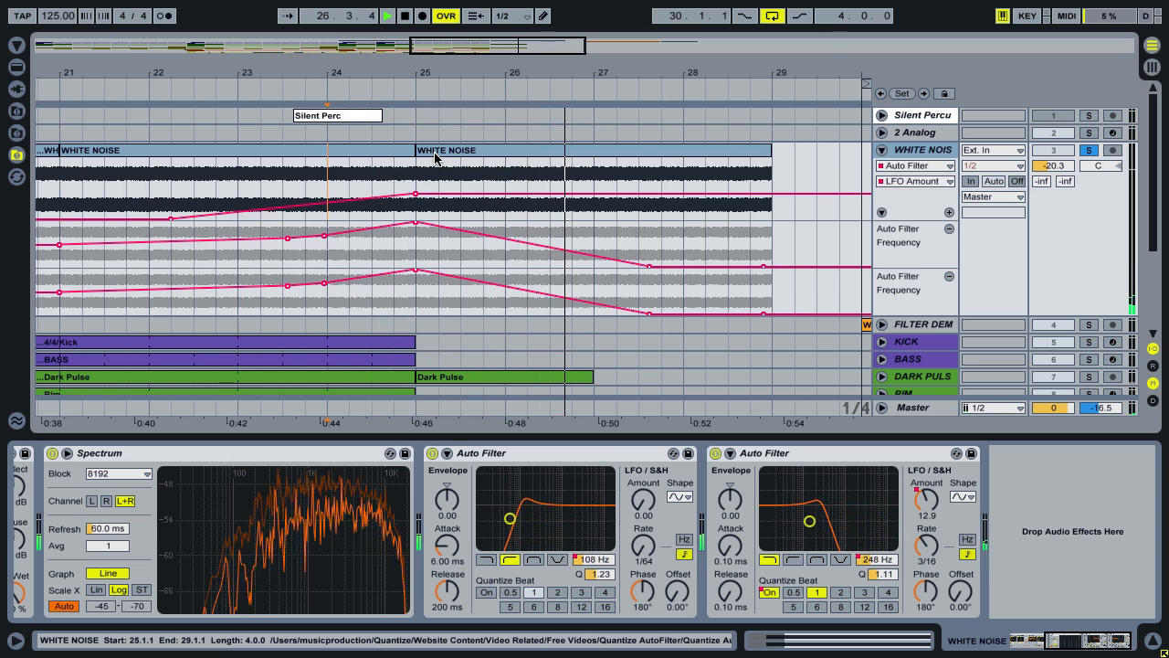
key(space)
- Draw the second Auto Filter's LFO Amount automation at zero across the WHITE NOISE clip from 25.1.1 to 29.1.1
key(b)
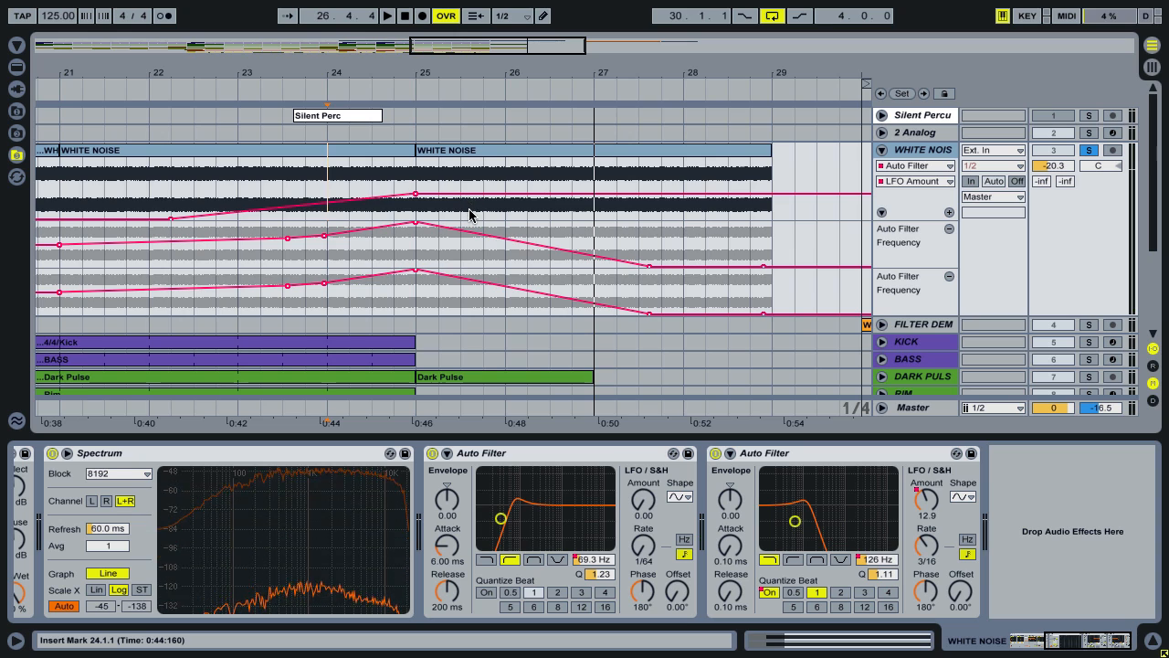
mouse_move(447, 205)
mouse_down()
mouse_move(430, 229)
mouse_move(770, 237)
mouse_up()
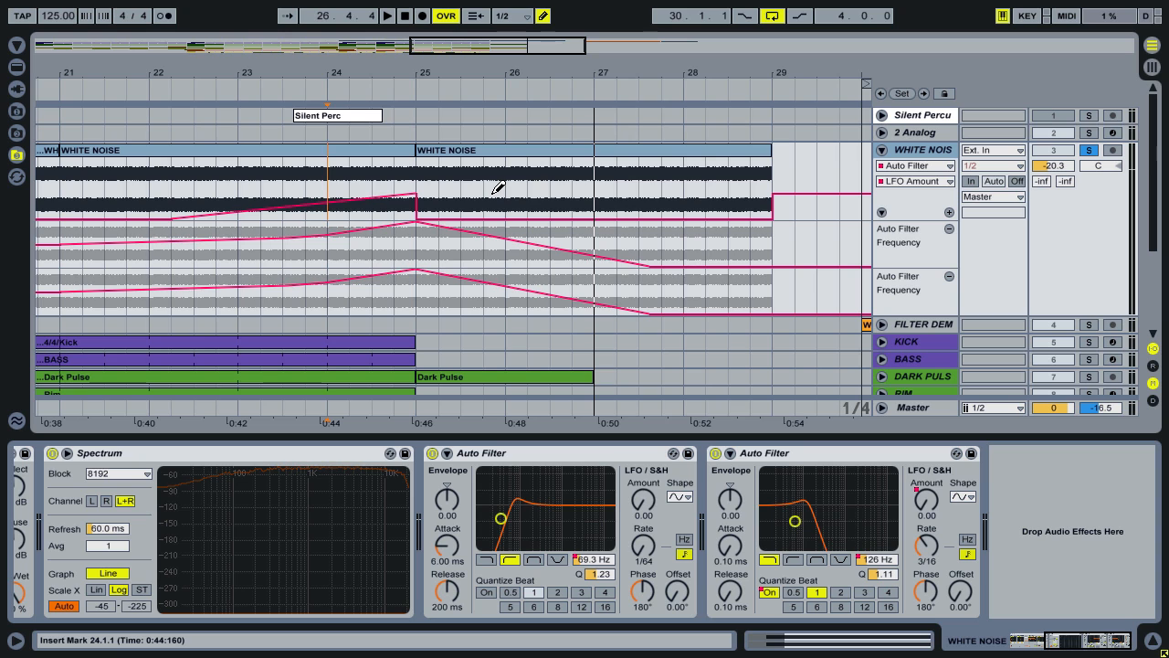
key(b)
drag(509, 72, 582, 73)
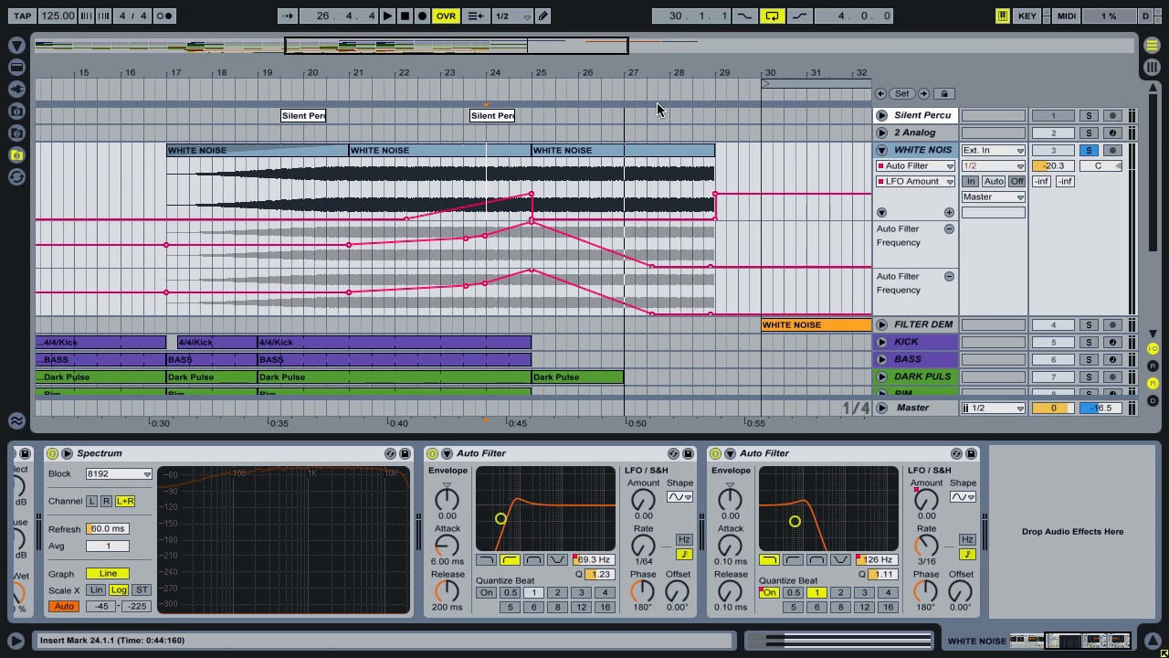
drag(655, 63, 432, 63)
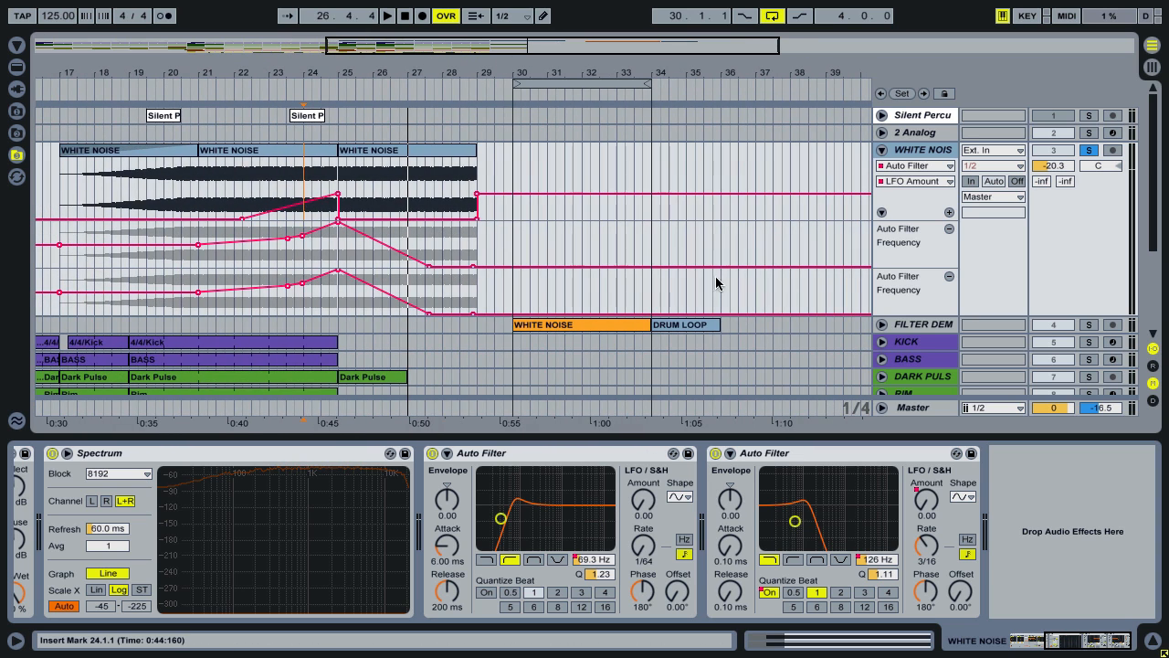
- Set the arrangement loop to the DRUM LOOP clip, 34.1.1 to 36.1.1, and unfold the FILTER DEMO track
click(698, 329)
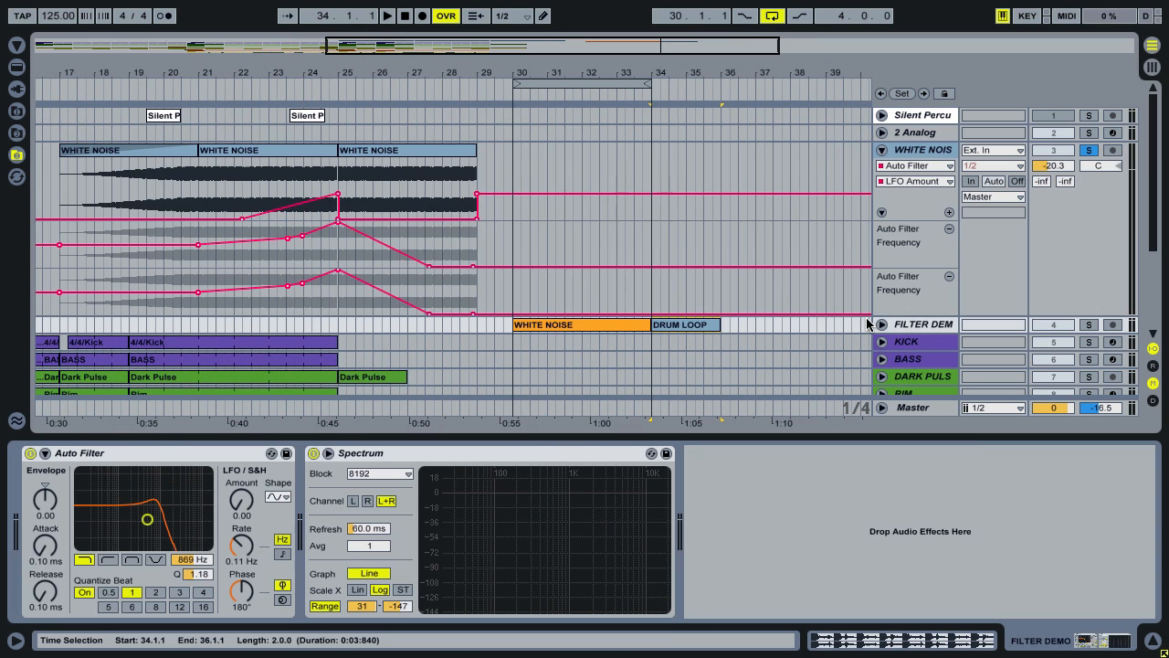
click(891, 331)
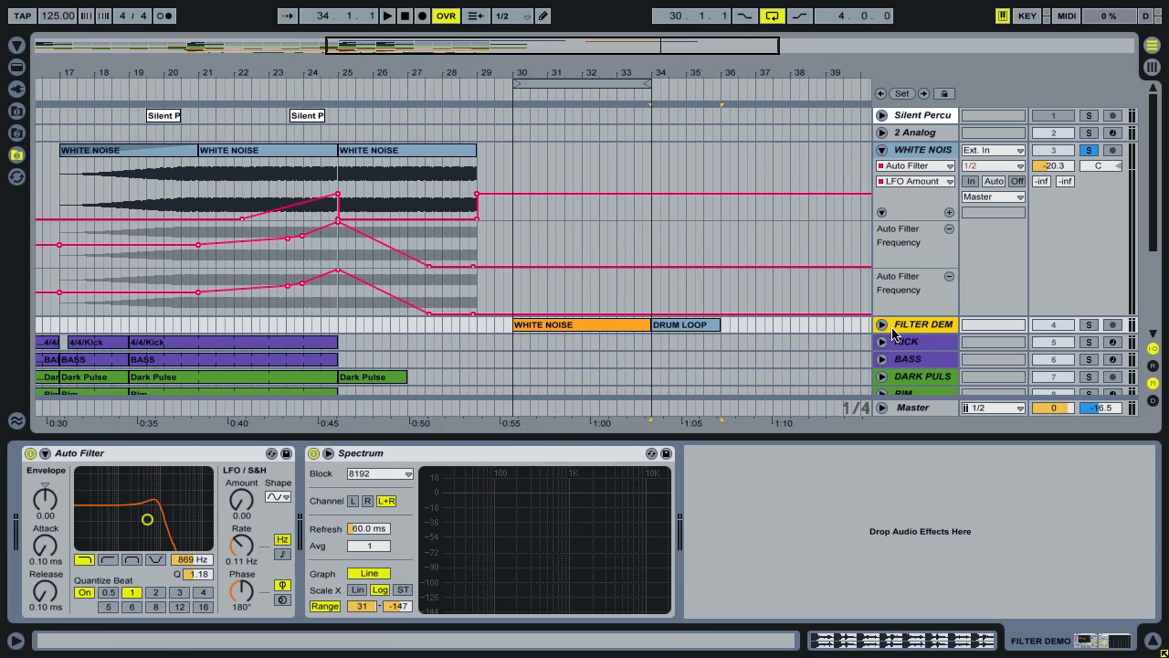
click(678, 328)
key(ctrl+l)
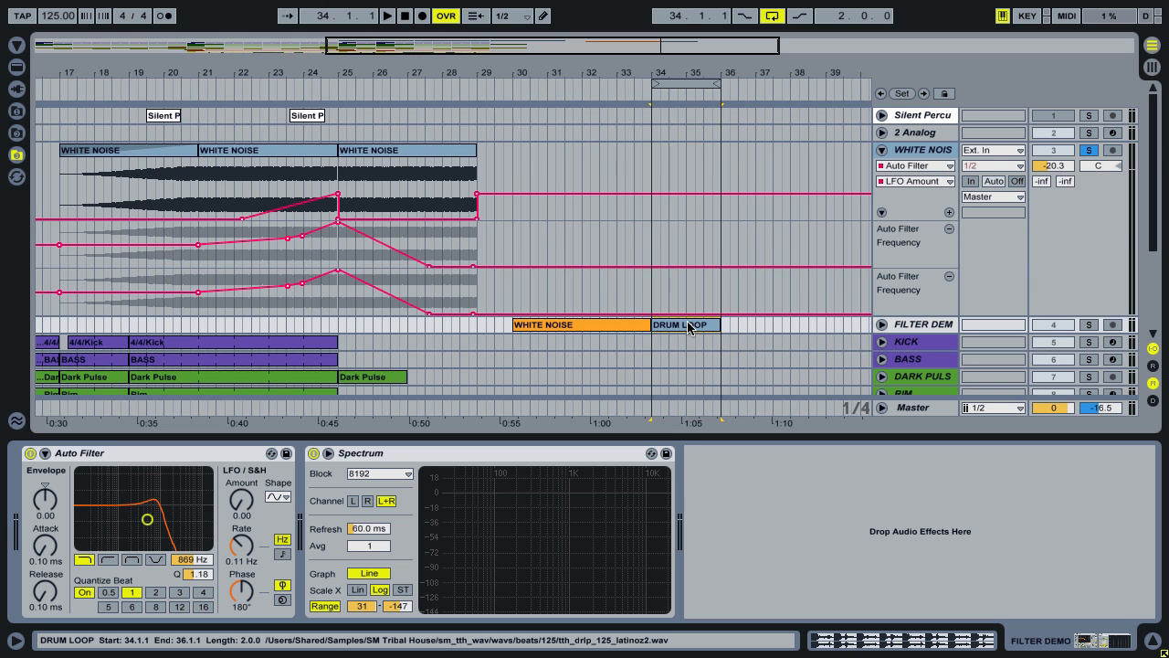
click(881, 324)
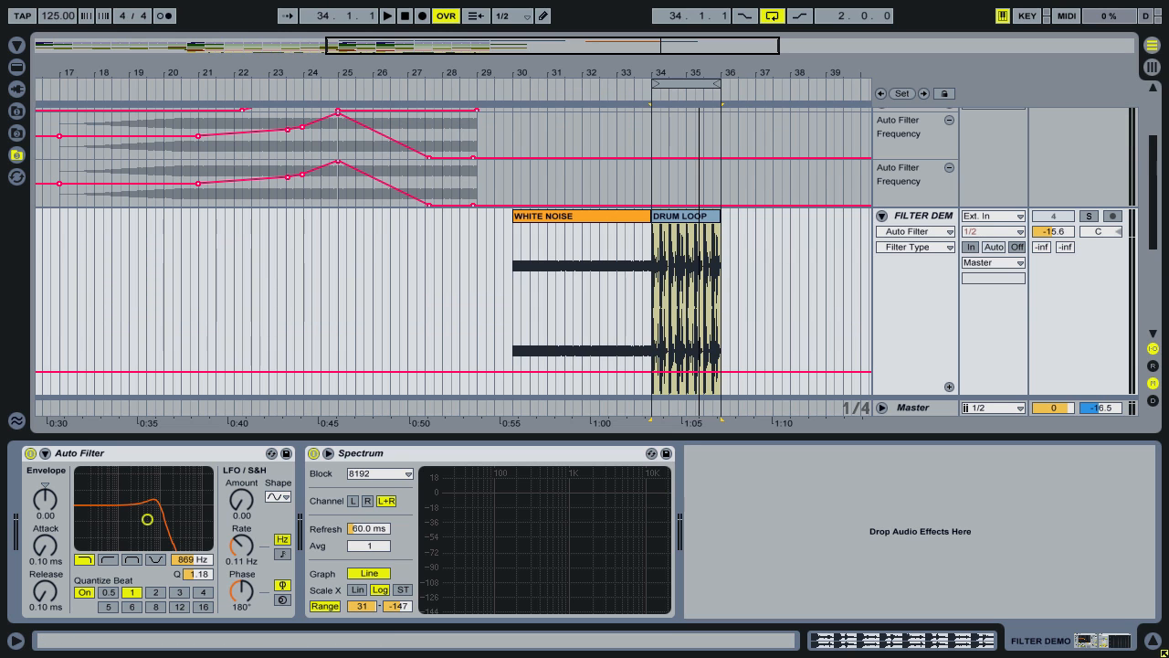
drag(702, 72, 701, 72)
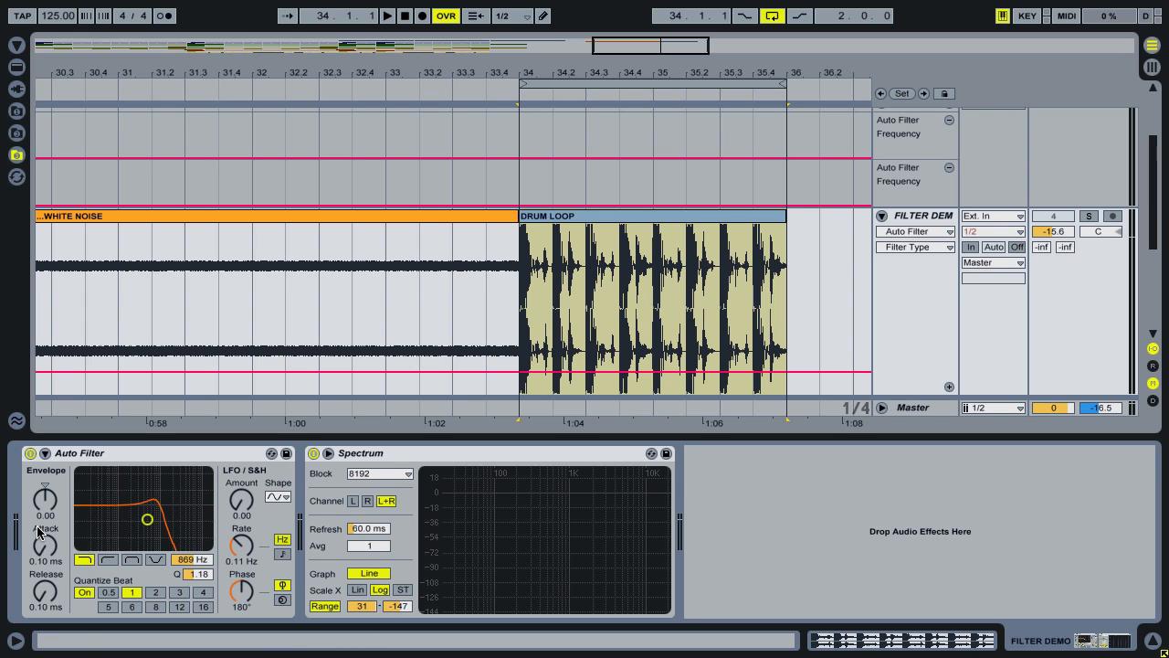
- Try the Auto Filter's envelope amount at 127 and at -127, with the cutoff frequency at 1.15 kHz
drag(45, 499, 45, 411)
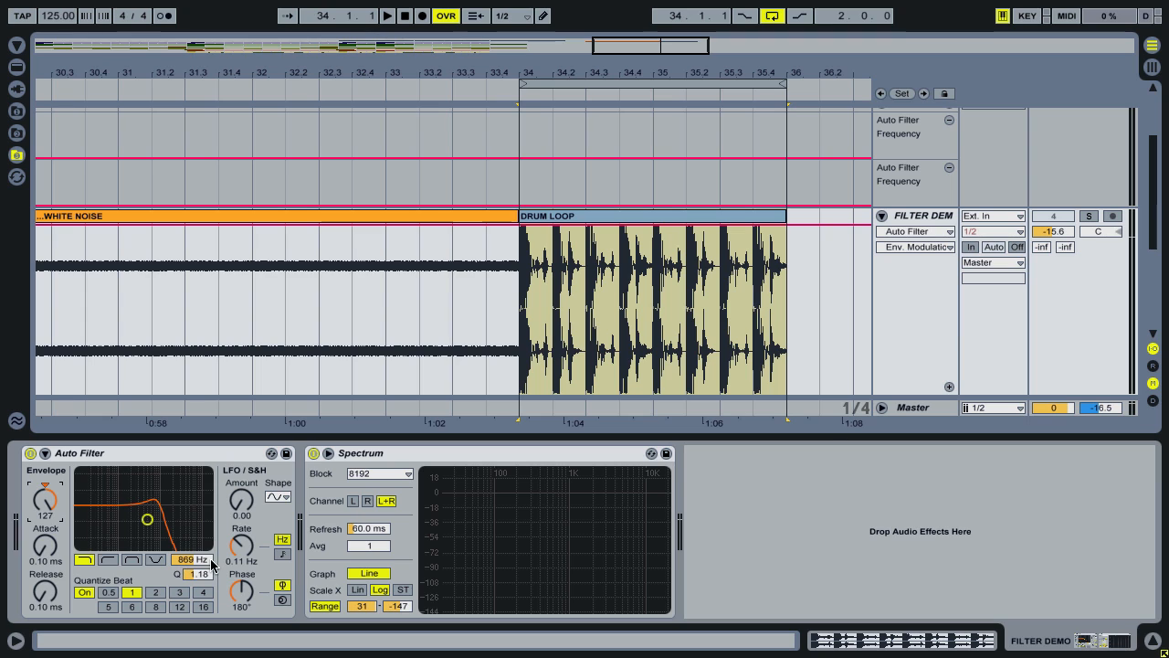
mouse_move(201, 564)
mouse_down()
mouse_move(201, 535)
mouse_move(198, 564)
mouse_up()
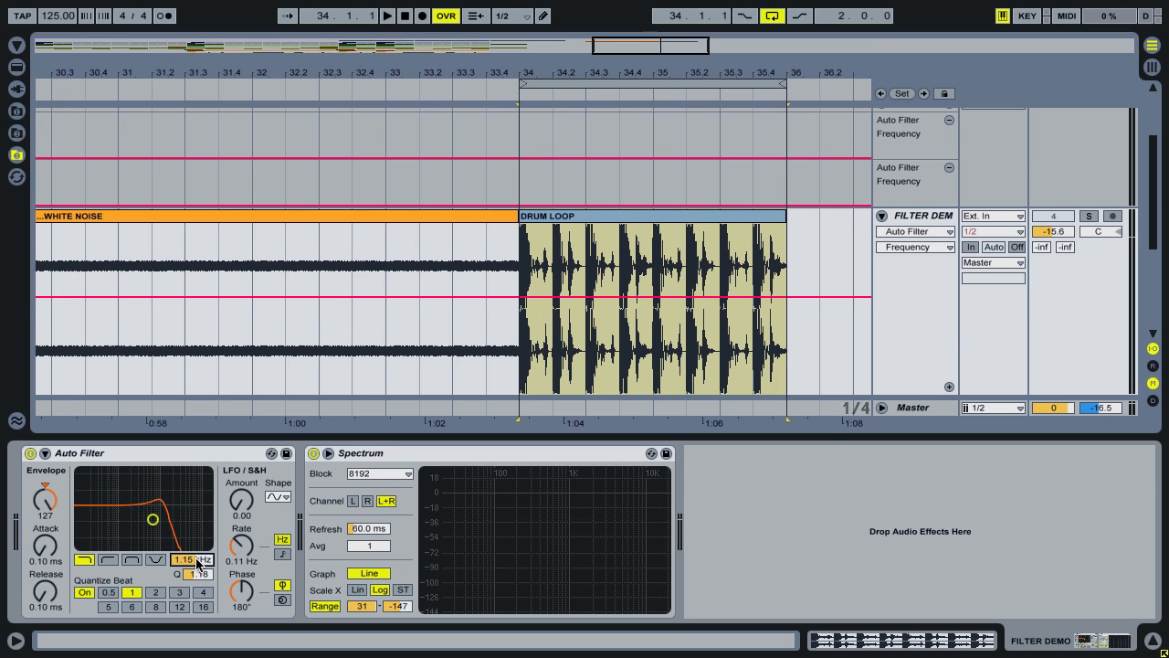
drag(46, 502, 101, 523)
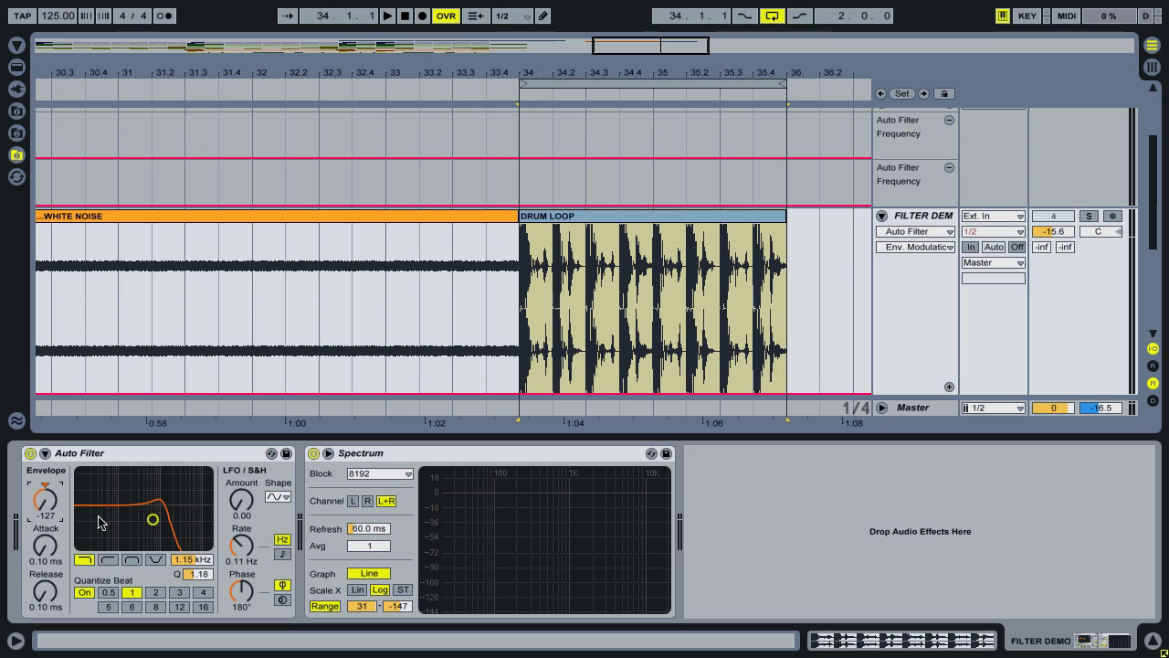
click(188, 560)
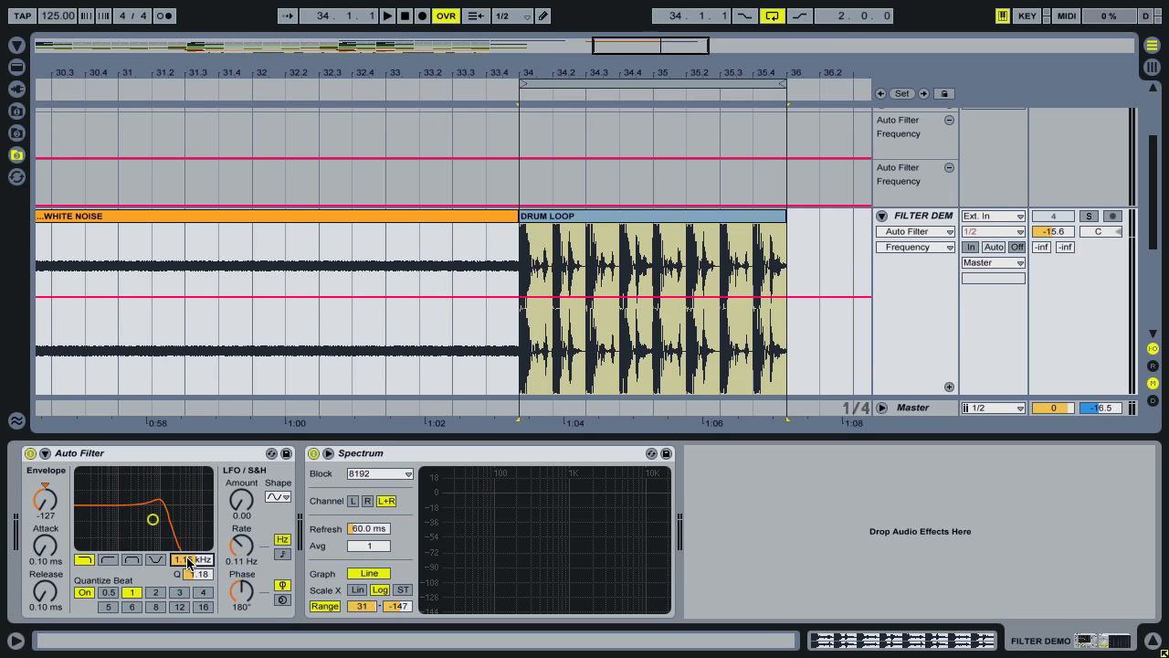
- Lower the Auto Filter's cutoff frequency to 282 Hz and reset its envelope amount to 0.00
drag(189, 562, 188, 586)
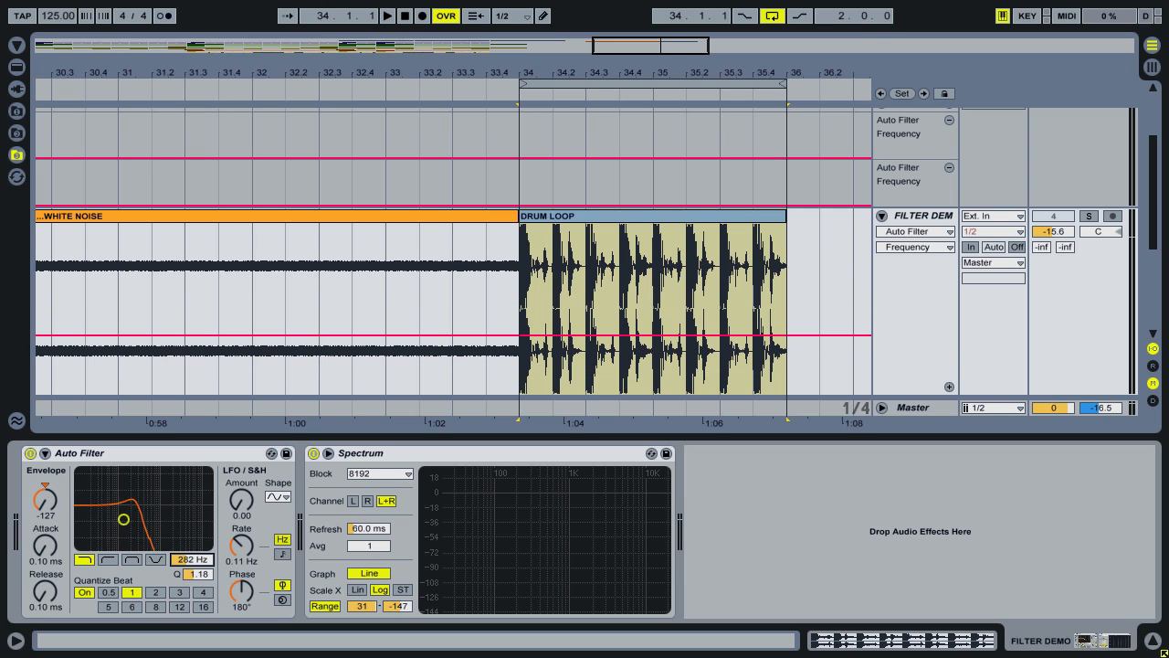
click(46, 498)
key(Delete)
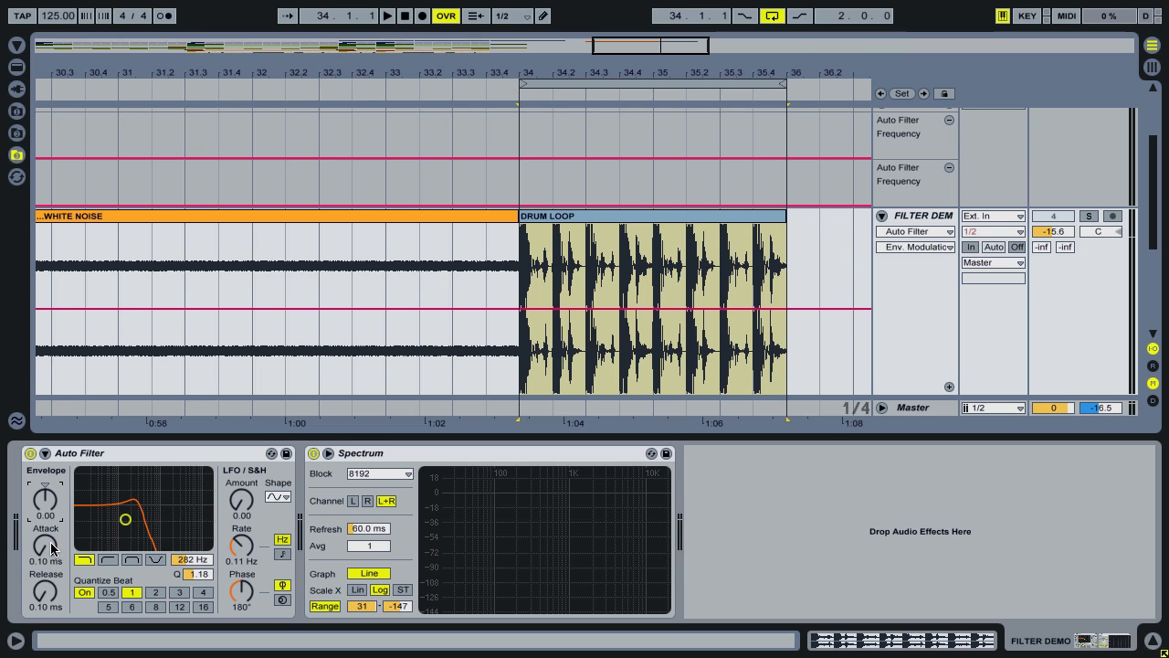
- Try out the Auto Filter's envelope attack and release, returning both to 0.10 ms
drag(50, 547, 49, 533)
drag(49, 599, 53, 551)
drag(50, 591, 50, 605)
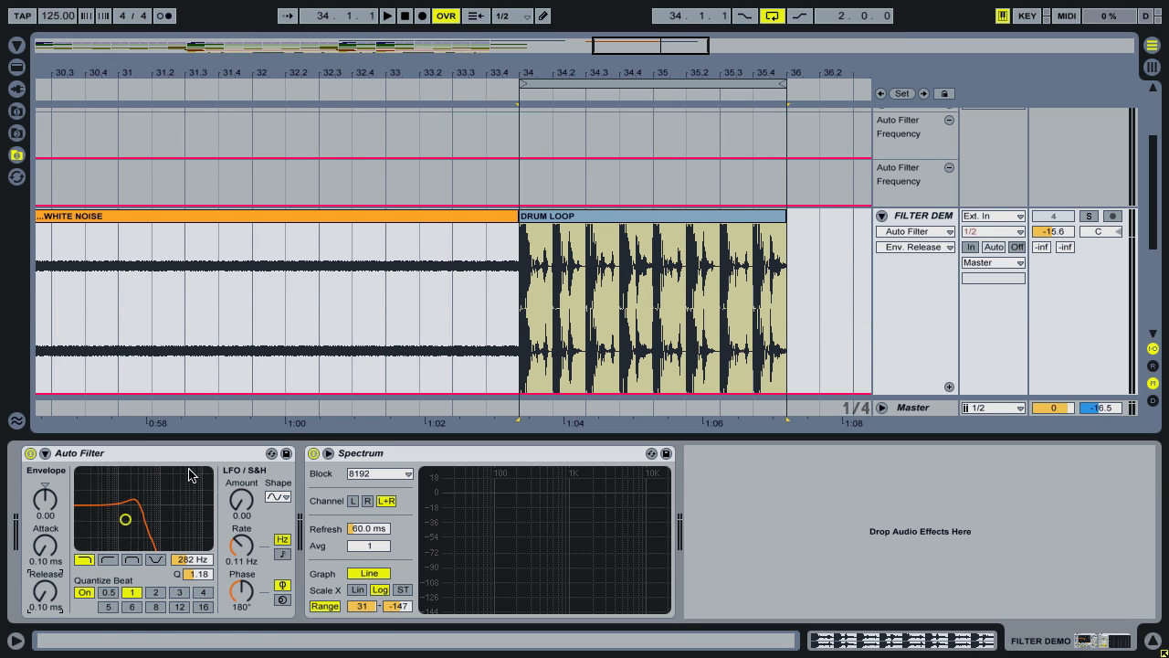
- Solo the FILTER DEMO track and play the drum loop with the Auto Filter off and again with it on
click(606, 205)
click(610, 217)
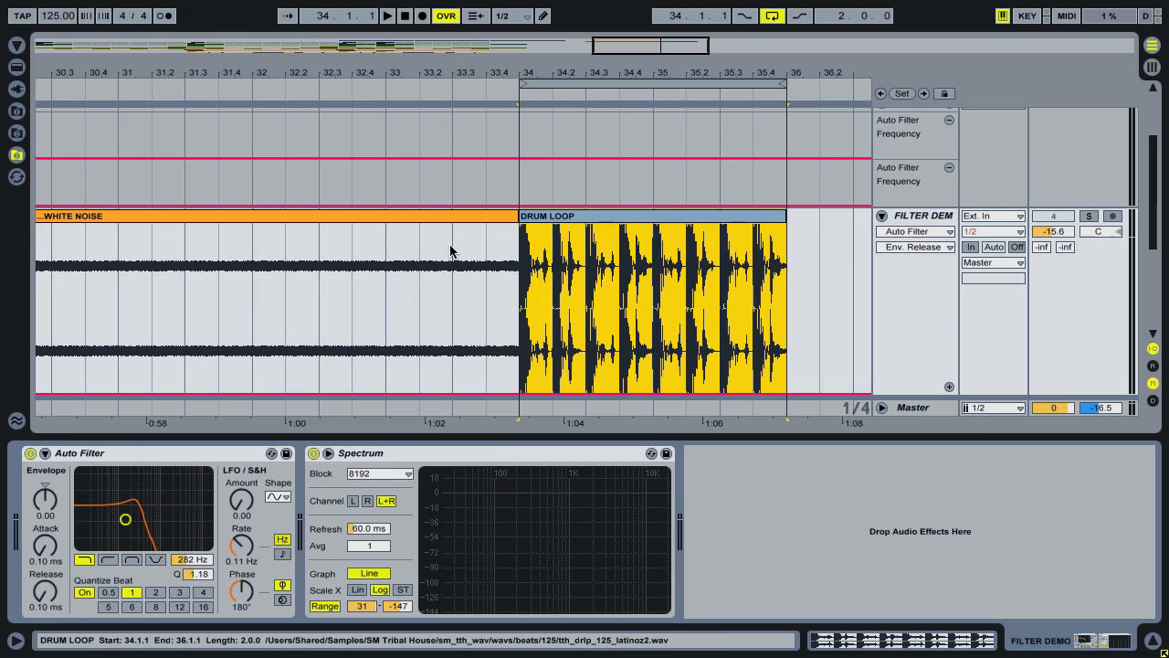
click(30, 453)
key(space)
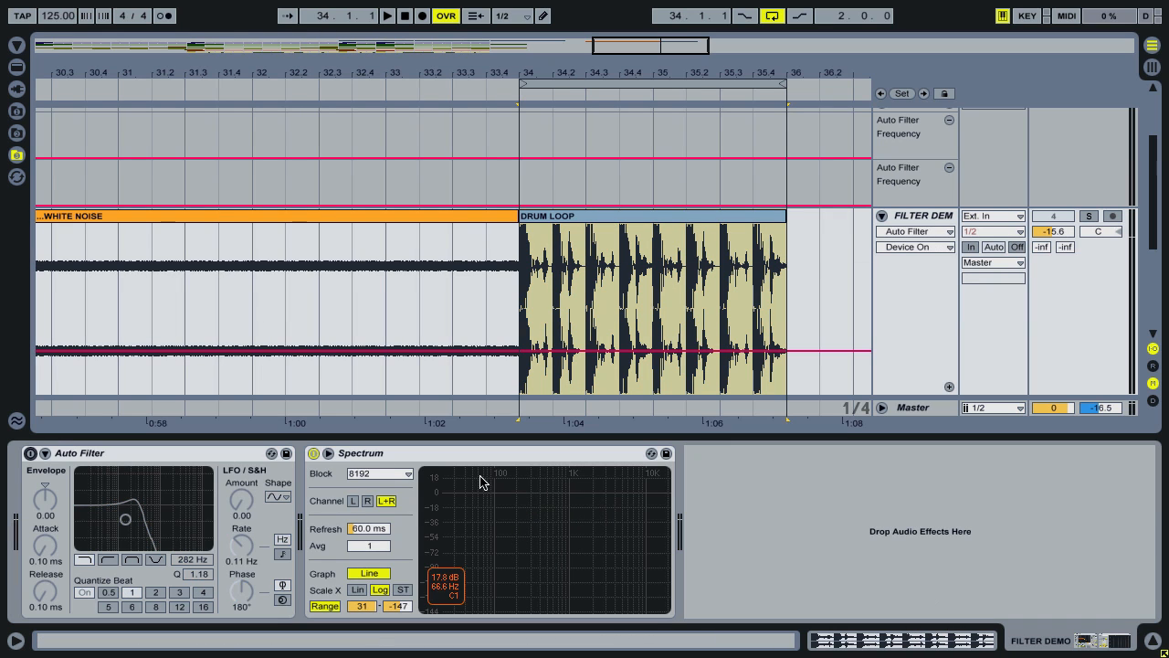
click(1088, 215)
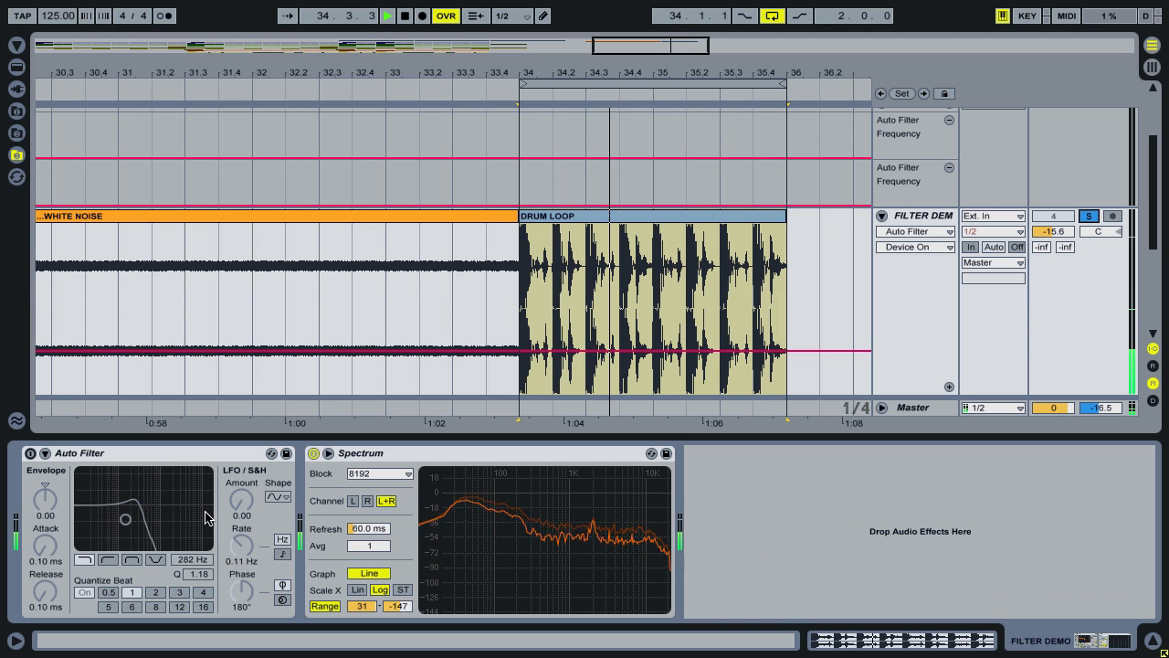
click(30, 453)
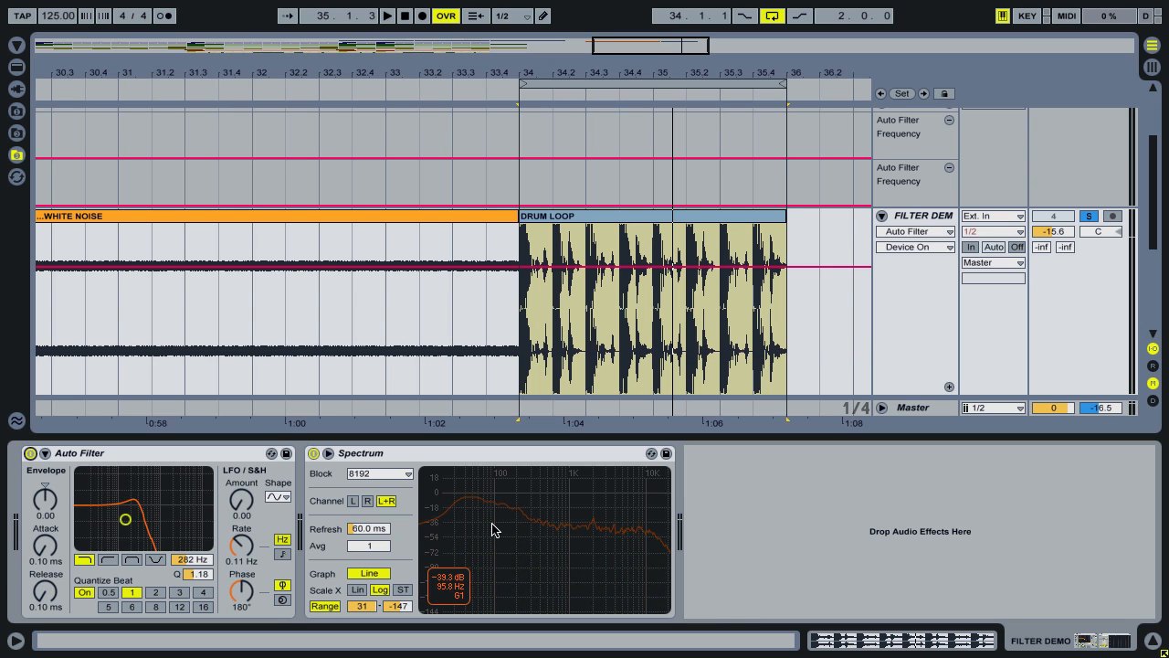
key(space)
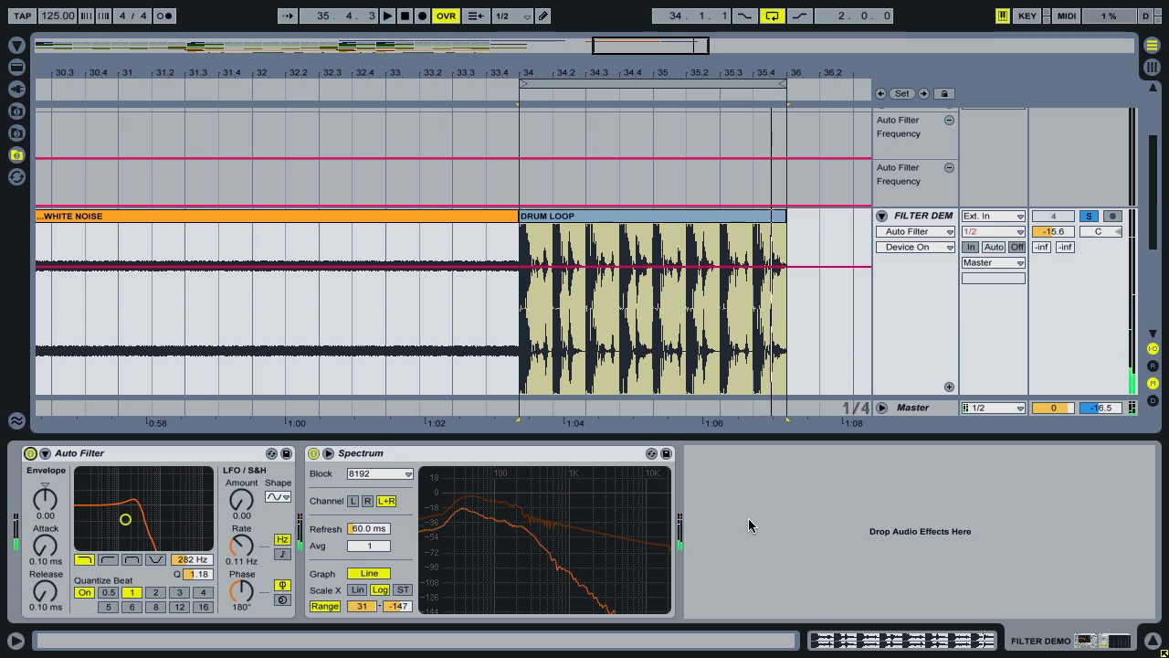
- Turn off the Auto Filter's beat quantization and raise its envelope amount to 127
click(84, 592)
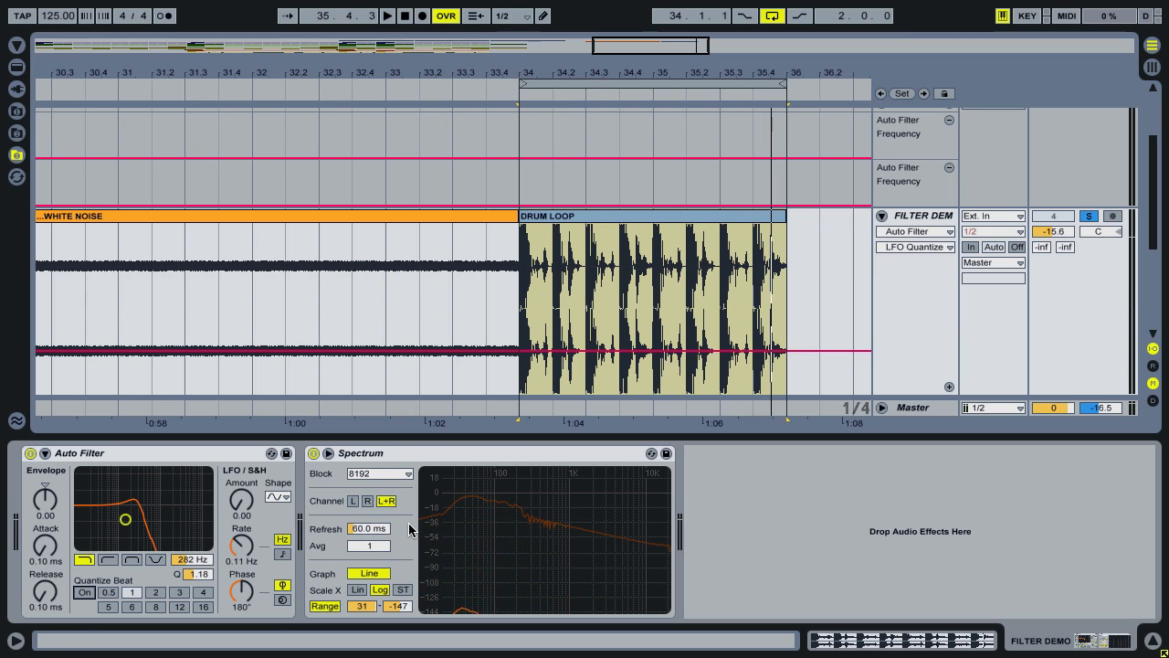
click(767, 497)
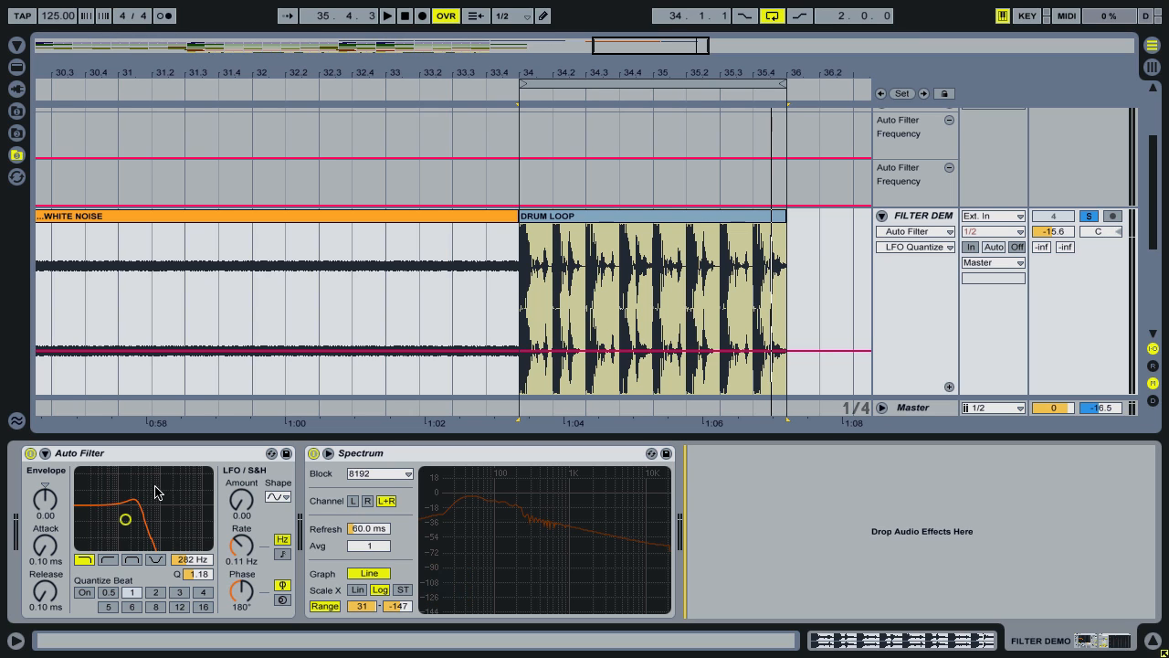
drag(53, 503, 53, 430)
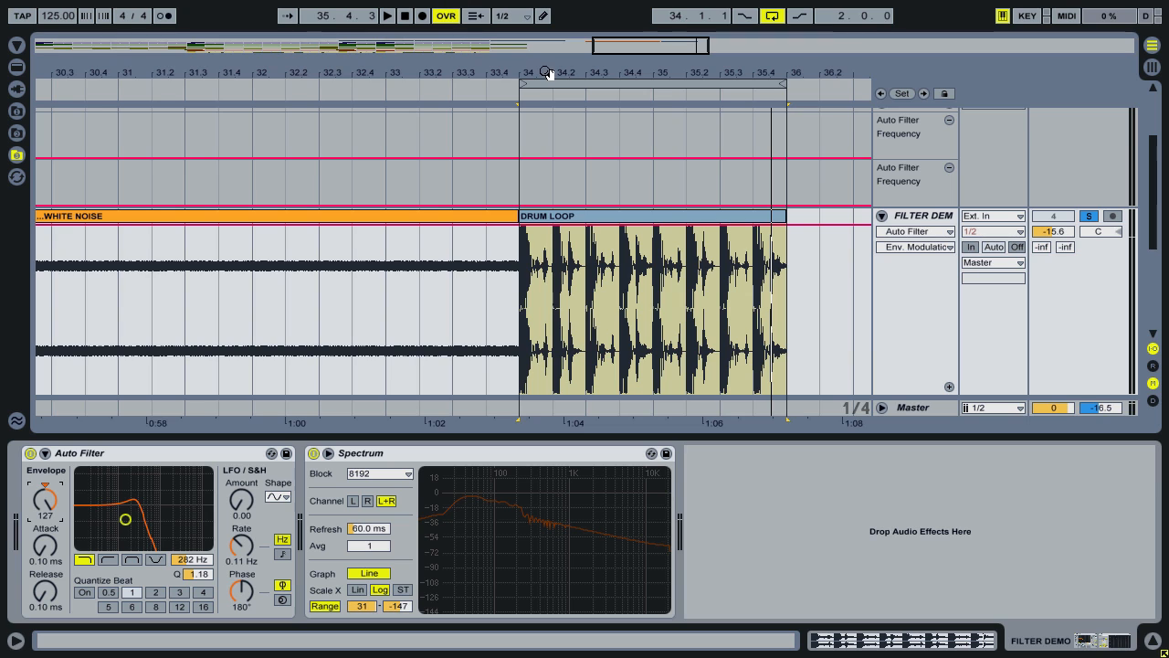
drag(548, 73, 612, 95)
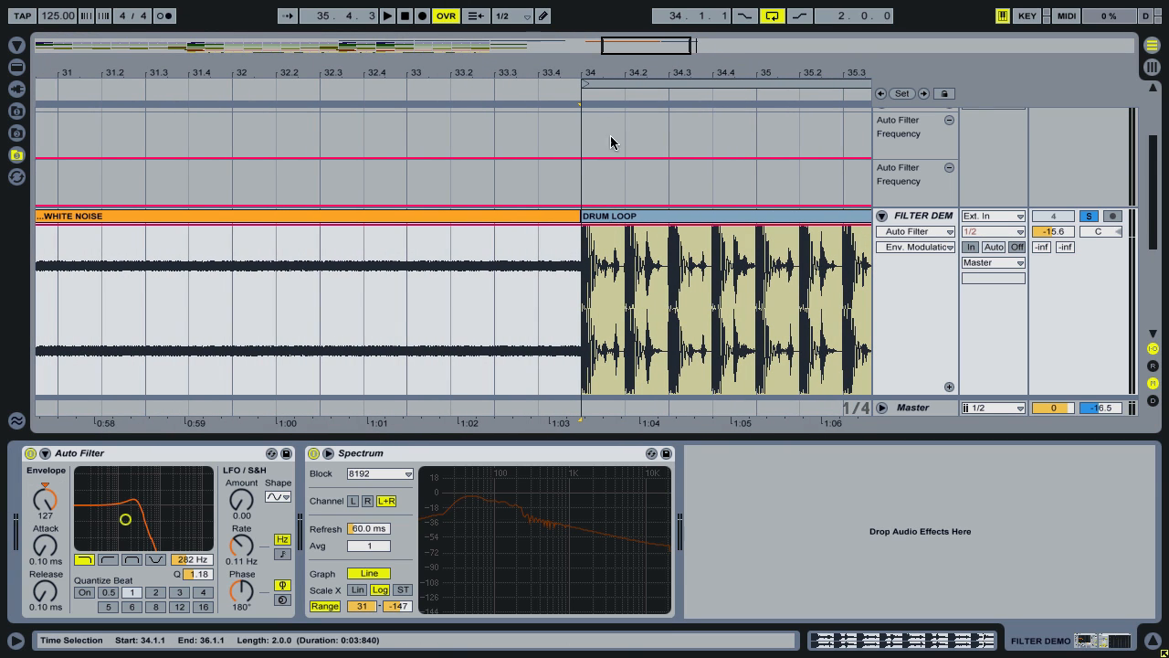
drag(626, 66, 127, 198)
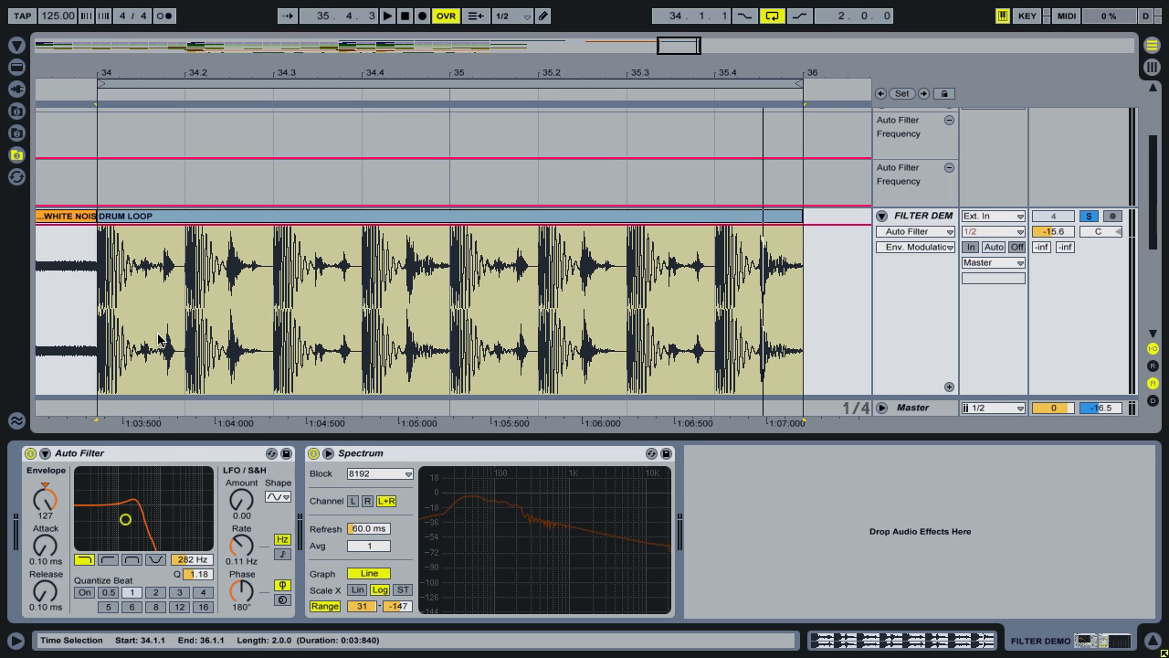
drag(245, 67, 451, 67)
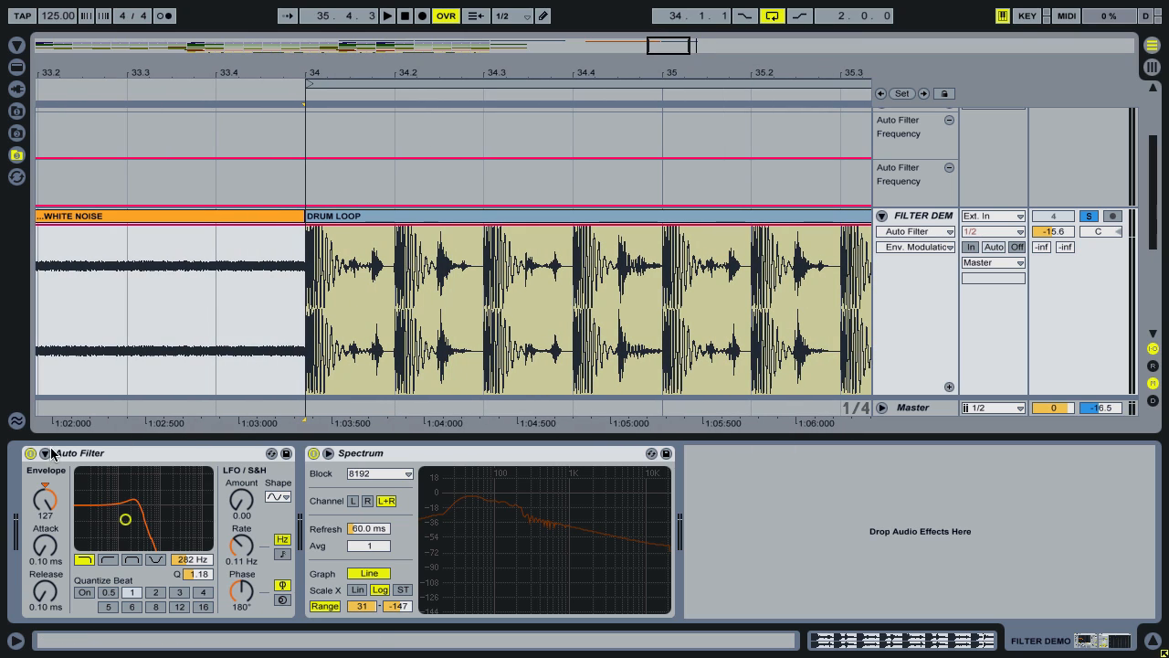
- Play the drum loop and switch the Auto Filter off and on to compare the envelope's effect
key(space)
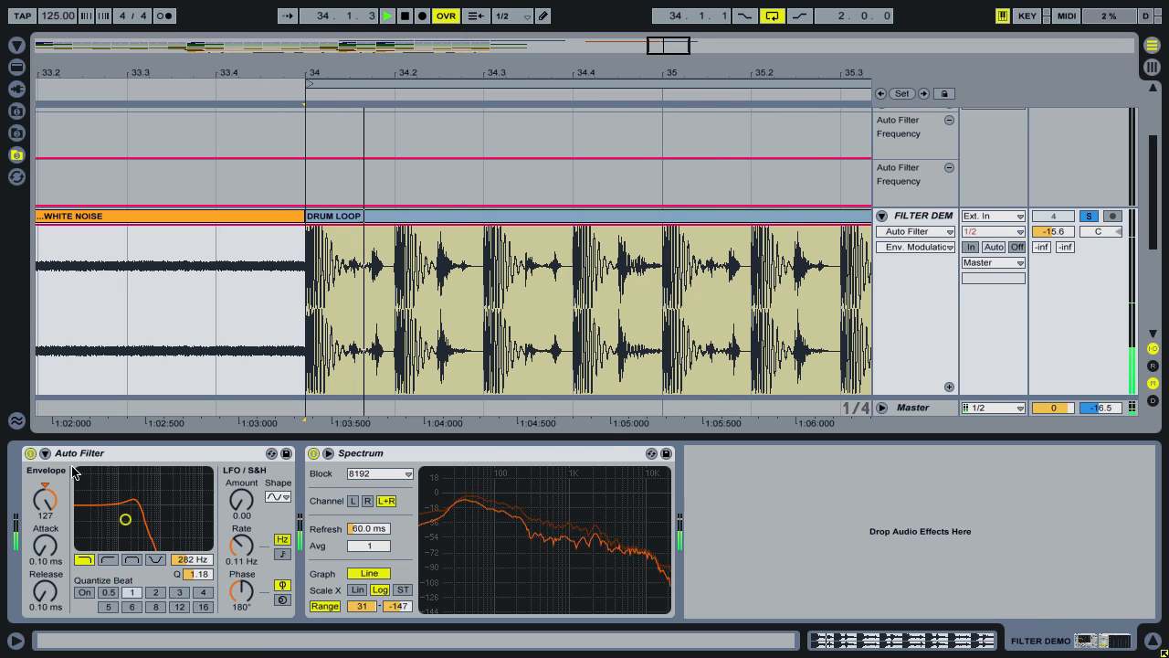
click(31, 454)
click(31, 453)
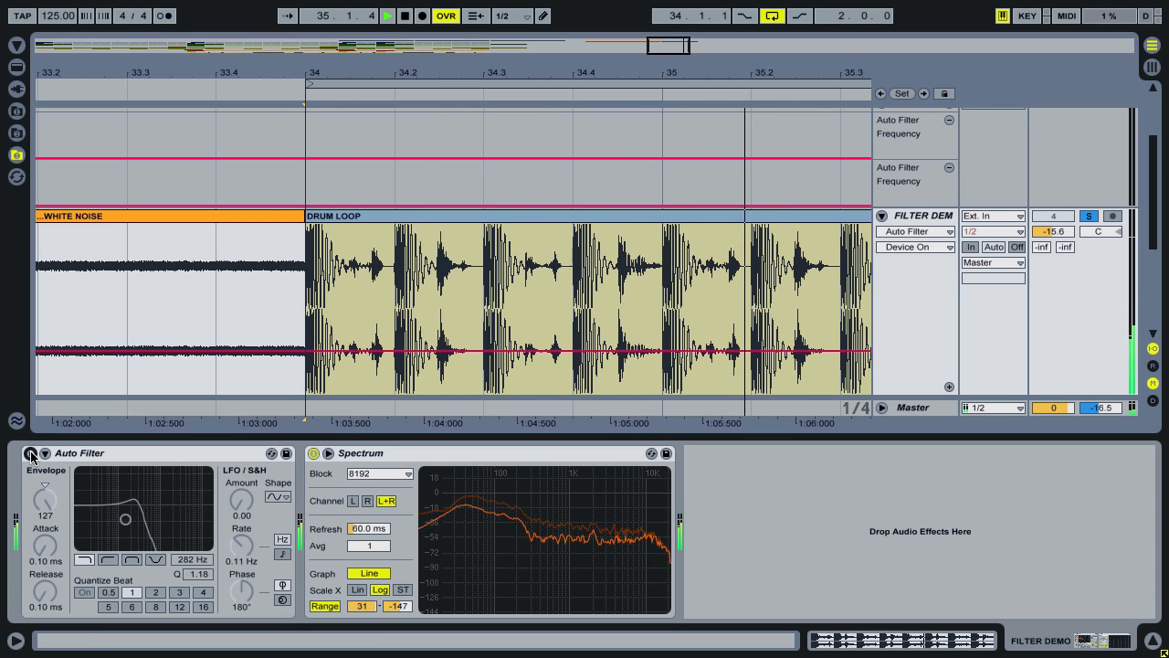
click(31, 453)
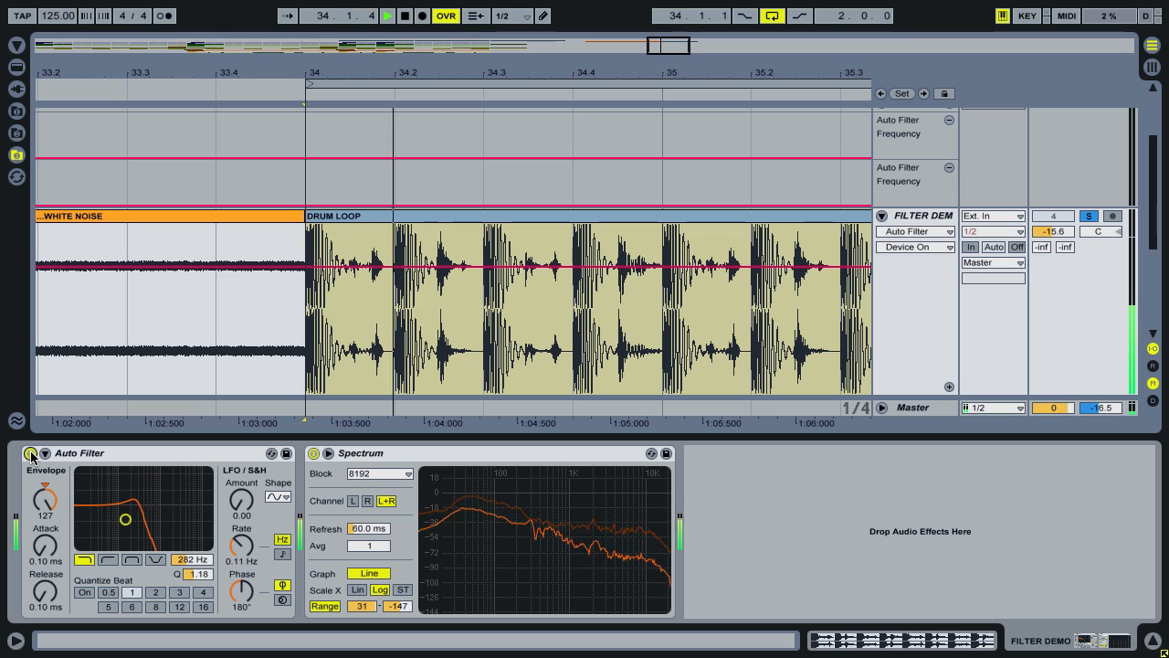
key(space)
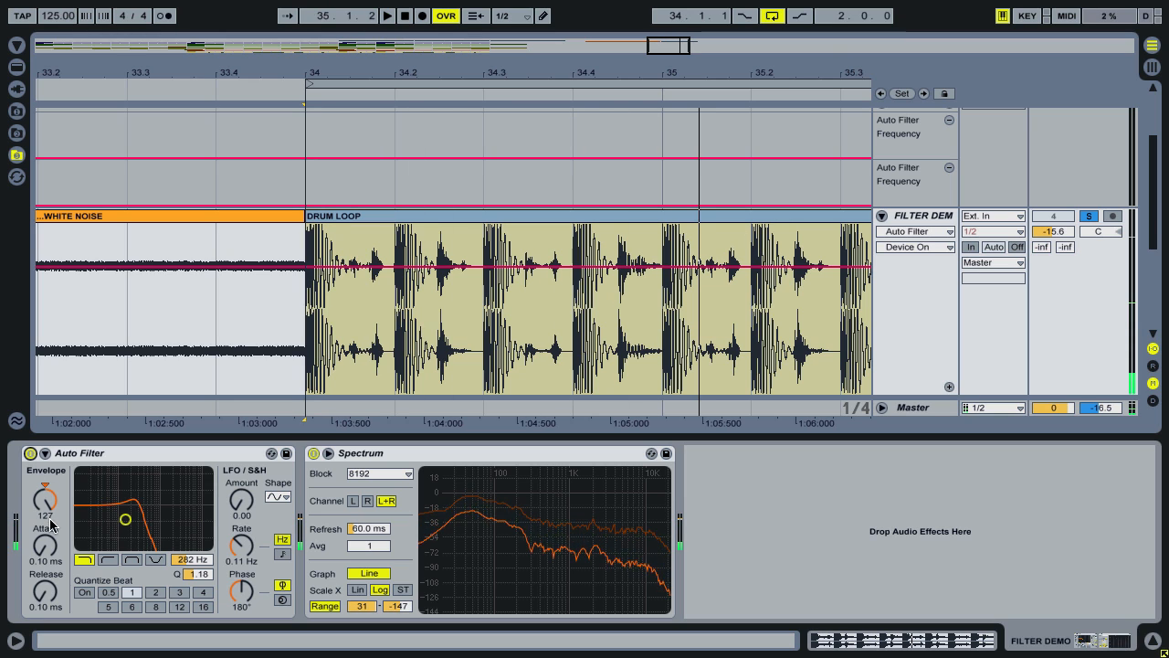
- Set the Auto Filter's envelope release to 108 ms and play the drum loop
mouse_move(46, 592)
mouse_down()
mouse_move(46, 572)
mouse_move(45, 595)
mouse_up()
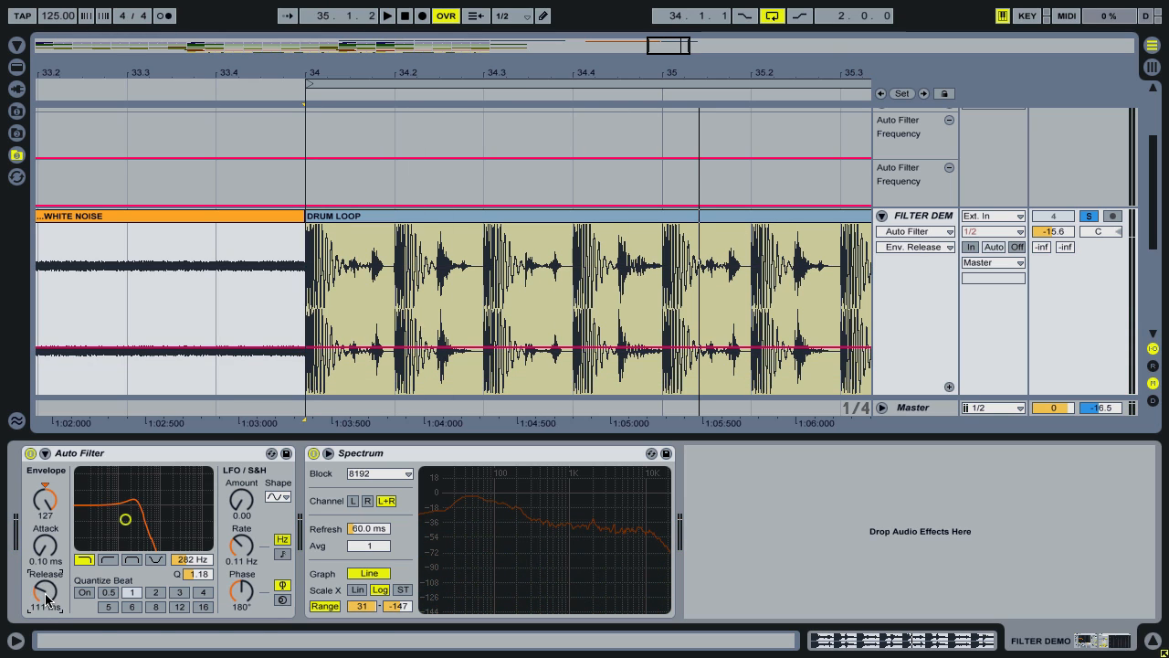
click(362, 265)
click(363, 265)
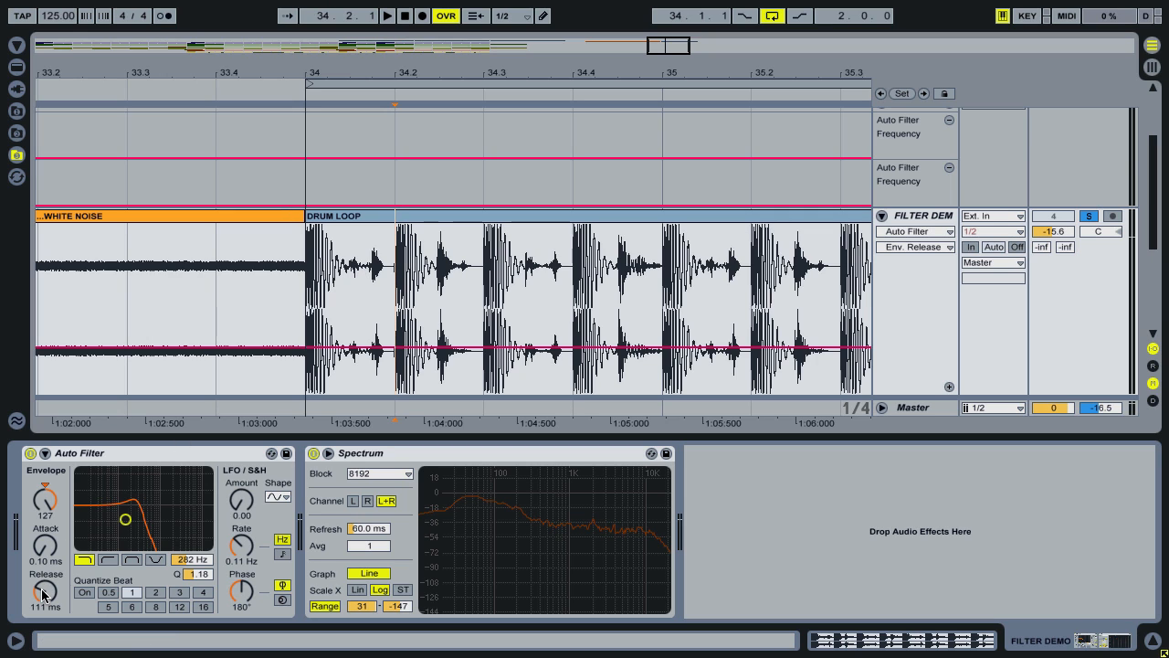
drag(44, 590, 44, 594)
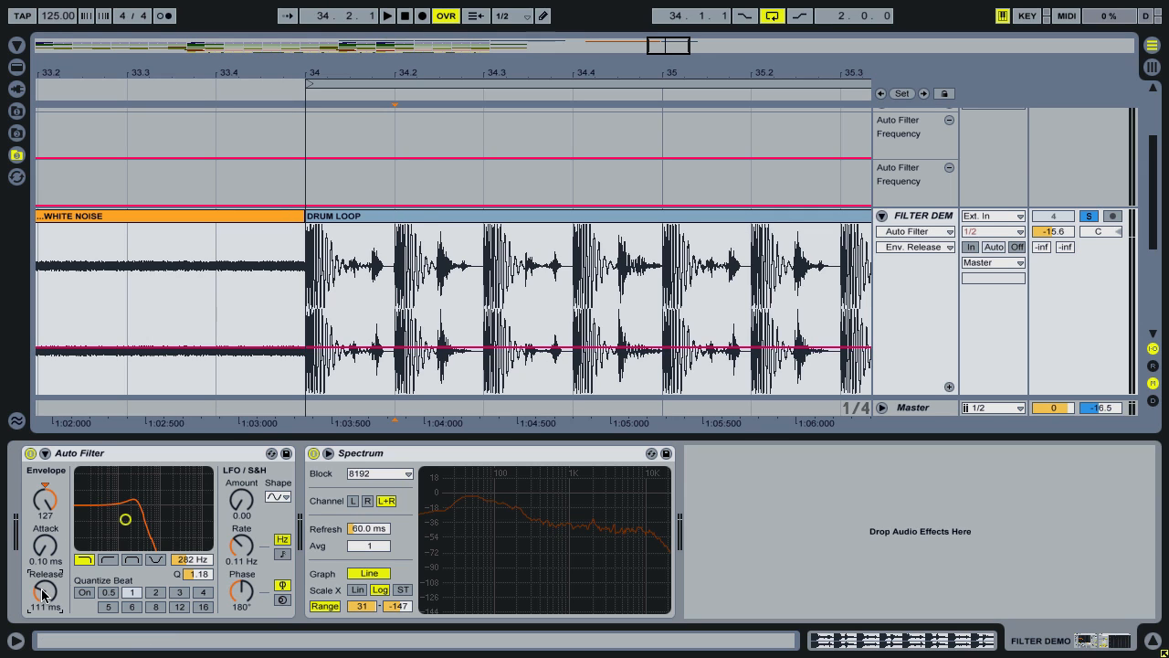
key(space)
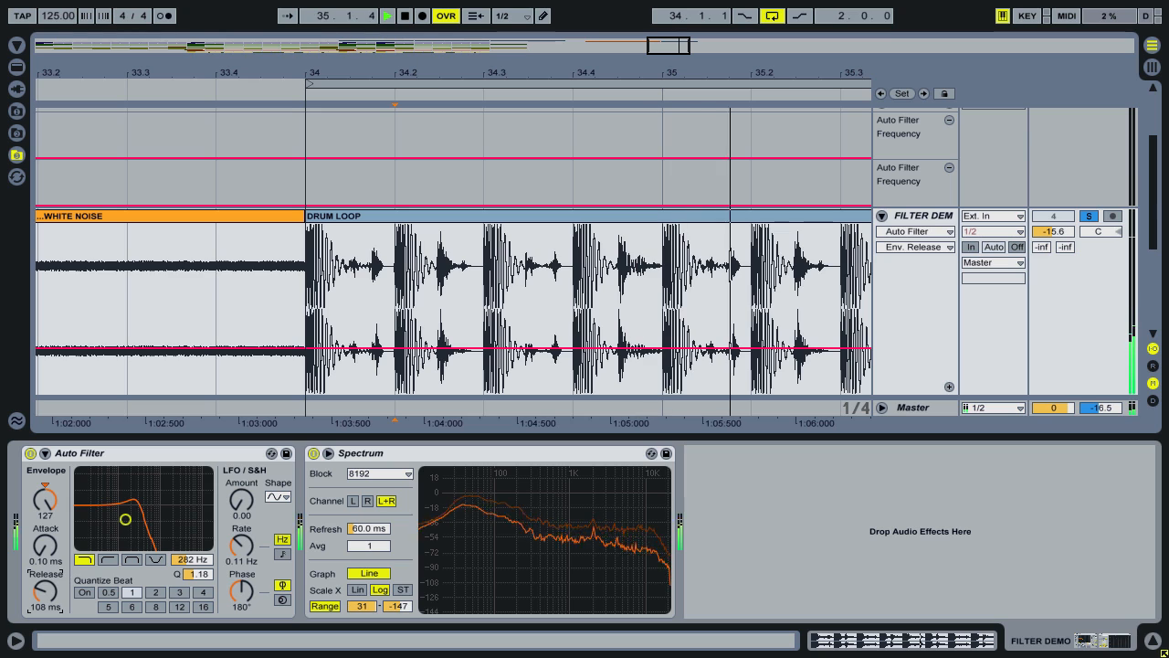
key(space)
- Adjust the Auto Filter's Q to 1.36 while playing the drum loop, and stop playback
drag(200, 579, 200, 579)
key(space)
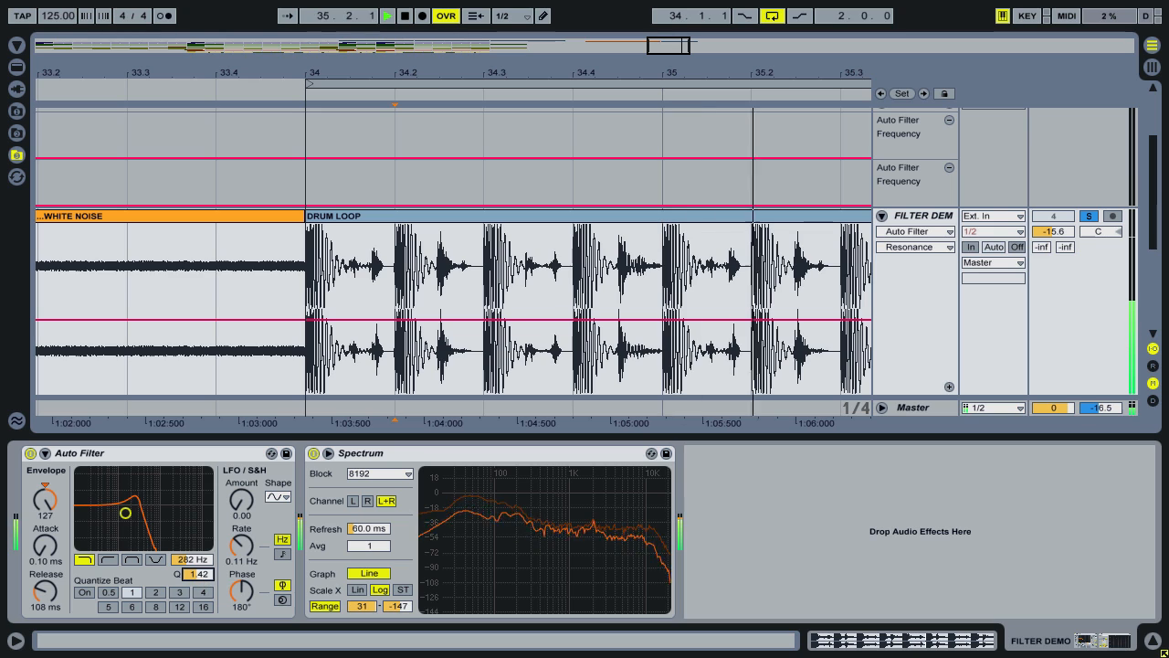
drag(200, 580, 200, 582)
key(space)
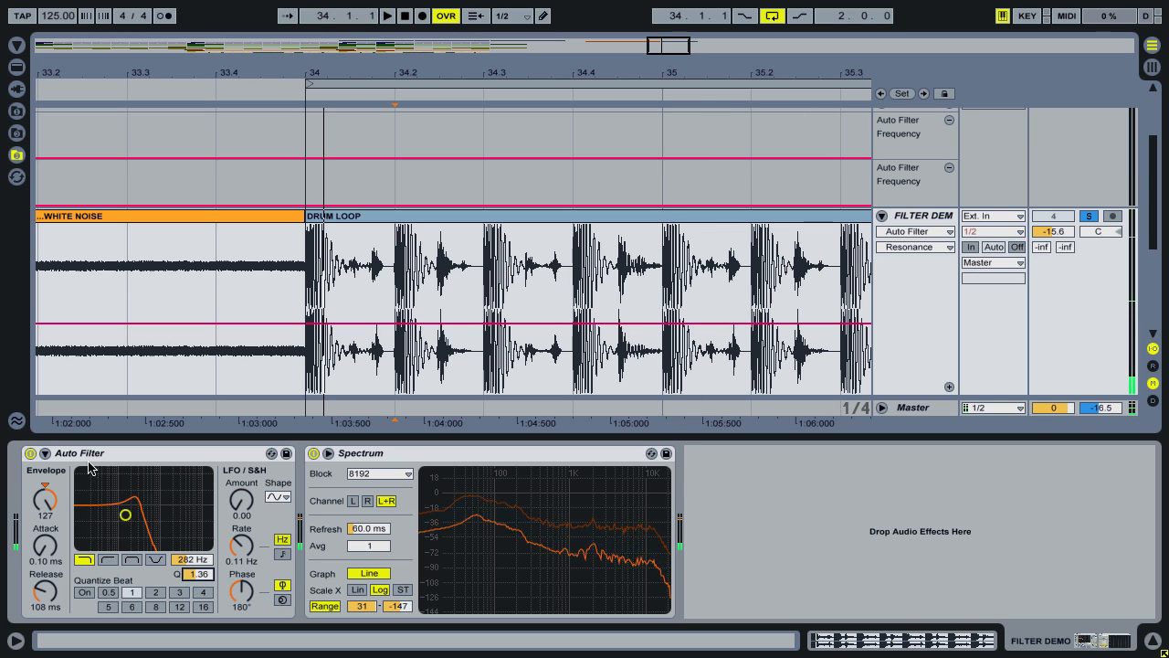
- Turn off the FILTER DEMO track's solo and fold the track
click(1091, 218)
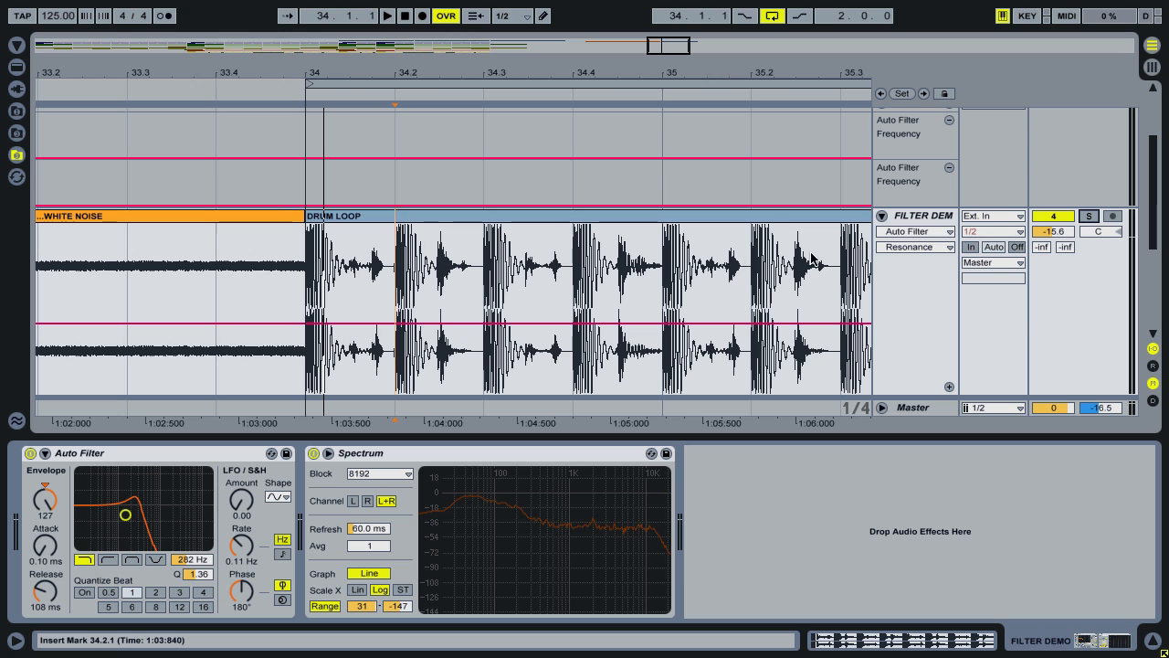
click(882, 216)
scroll(395, 266, up, 3)
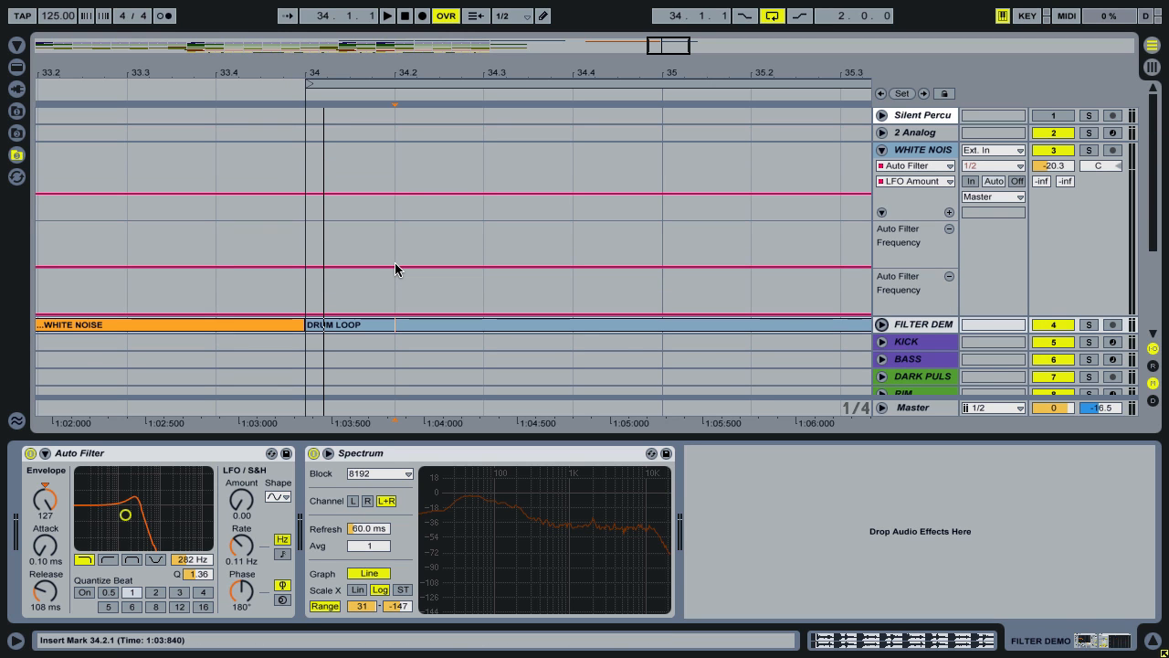
- Enable the sidechain on the WHITE NOISE track's second Auto Filter and take its audio from the Silent Percussion track
scroll(394, 267, left, 10)
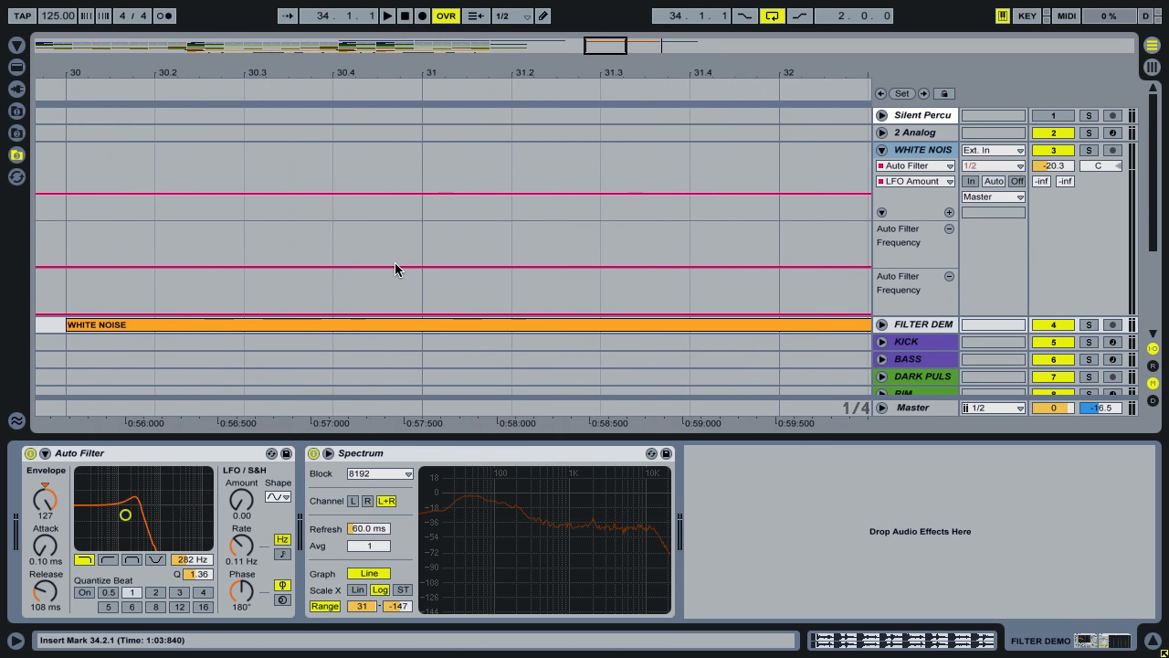
scroll(394, 267, left, 15)
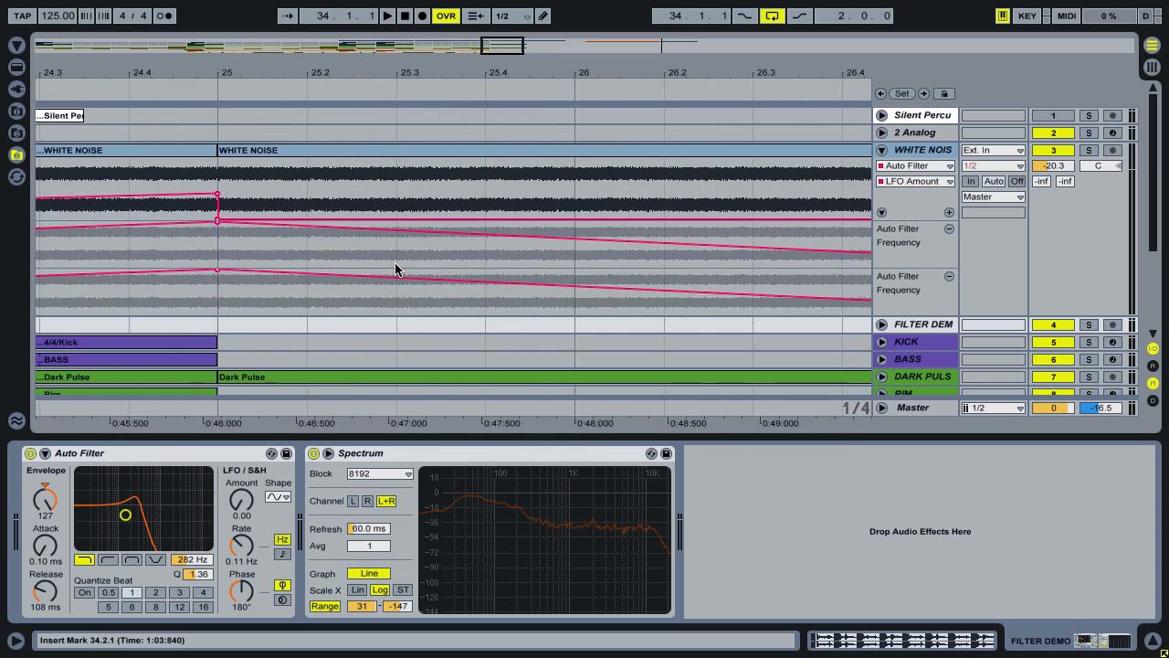
scroll(393, 267, left, 2)
drag(319, 73, 522, 73)
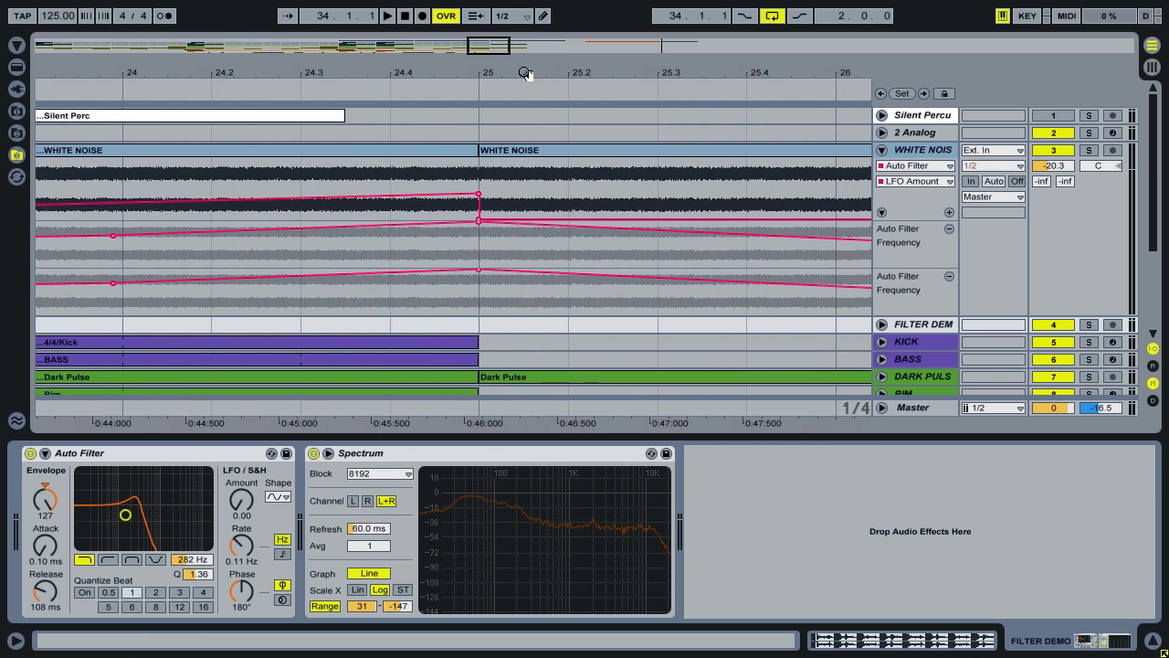
click(916, 150)
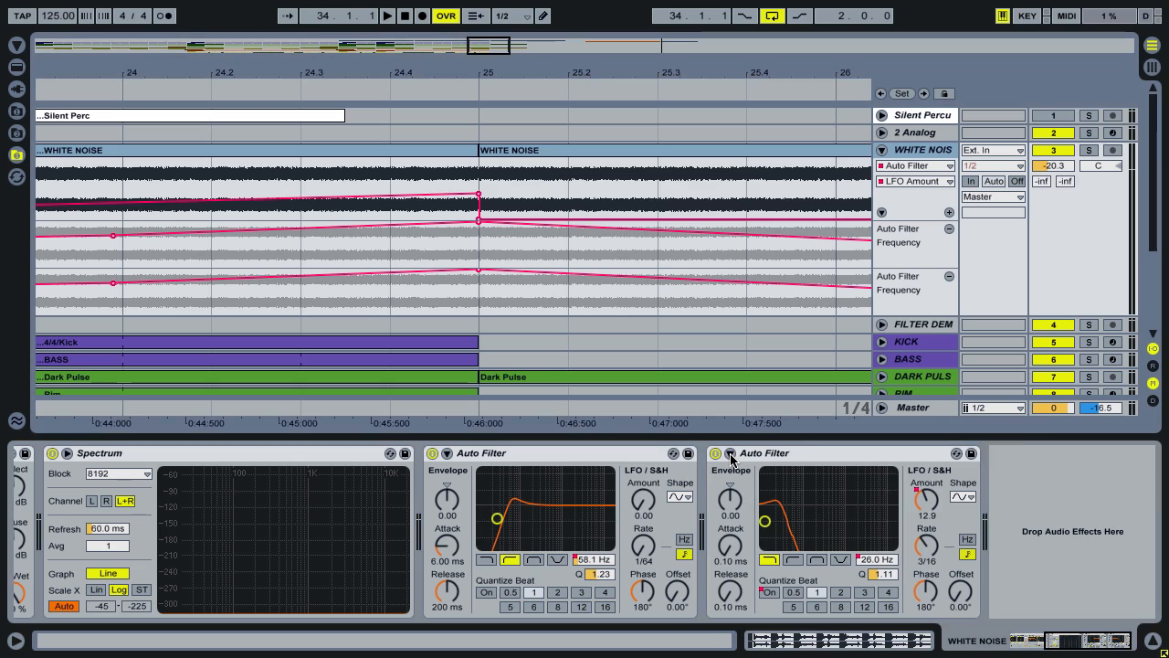
click(731, 454)
click(752, 472)
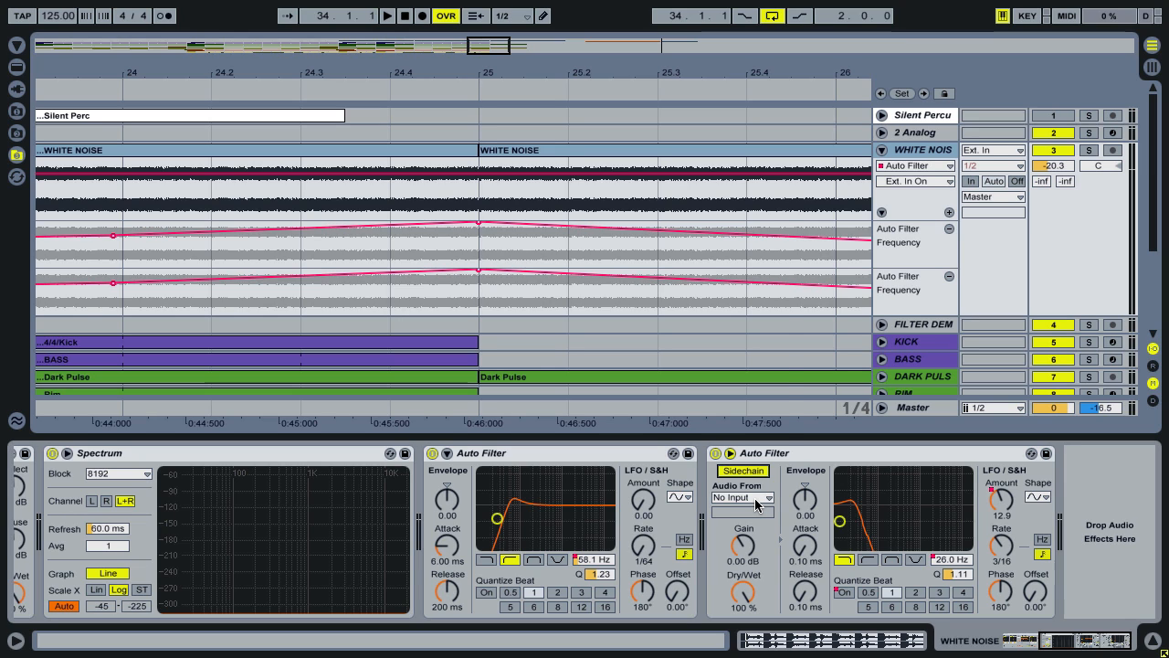
click(755, 498)
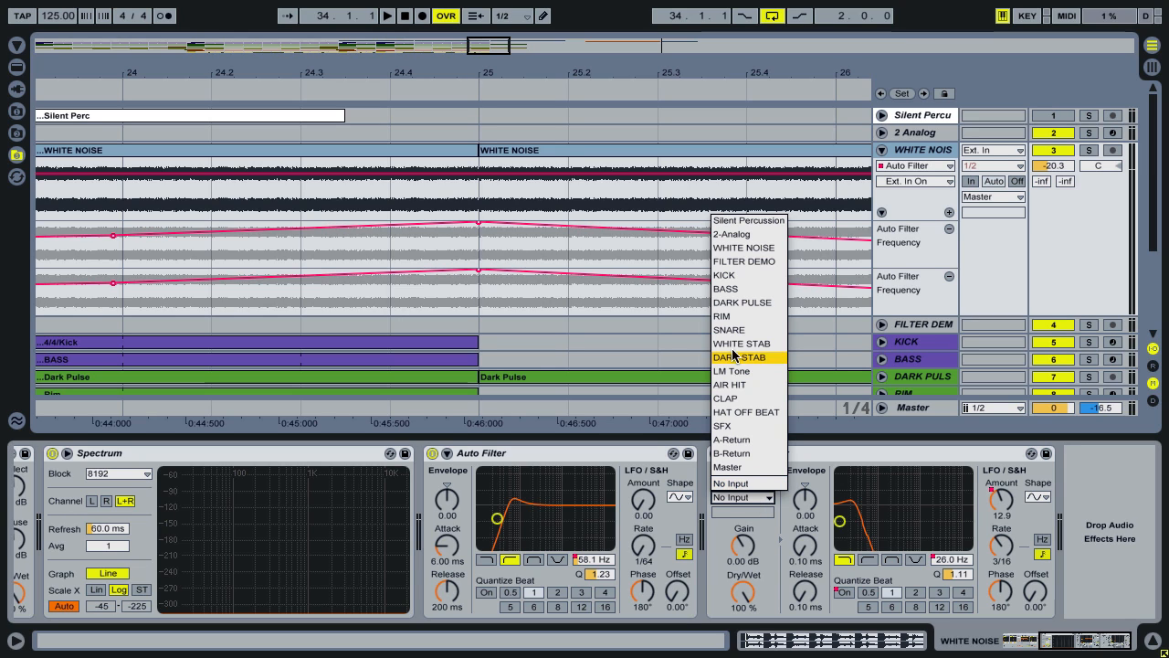
click(728, 224)
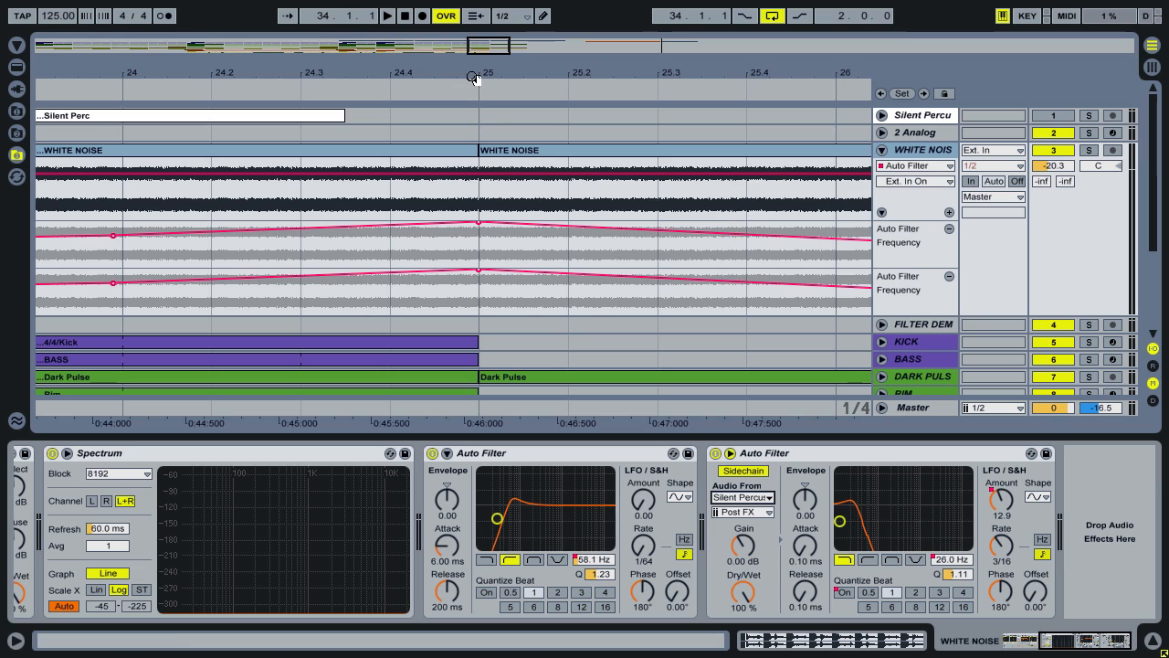
- Unfold the Silent Percussion track around bar 25
mouse_move(476, 77)
mouse_down()
mouse_move(276, 110)
mouse_move(304, 74)
mouse_up()
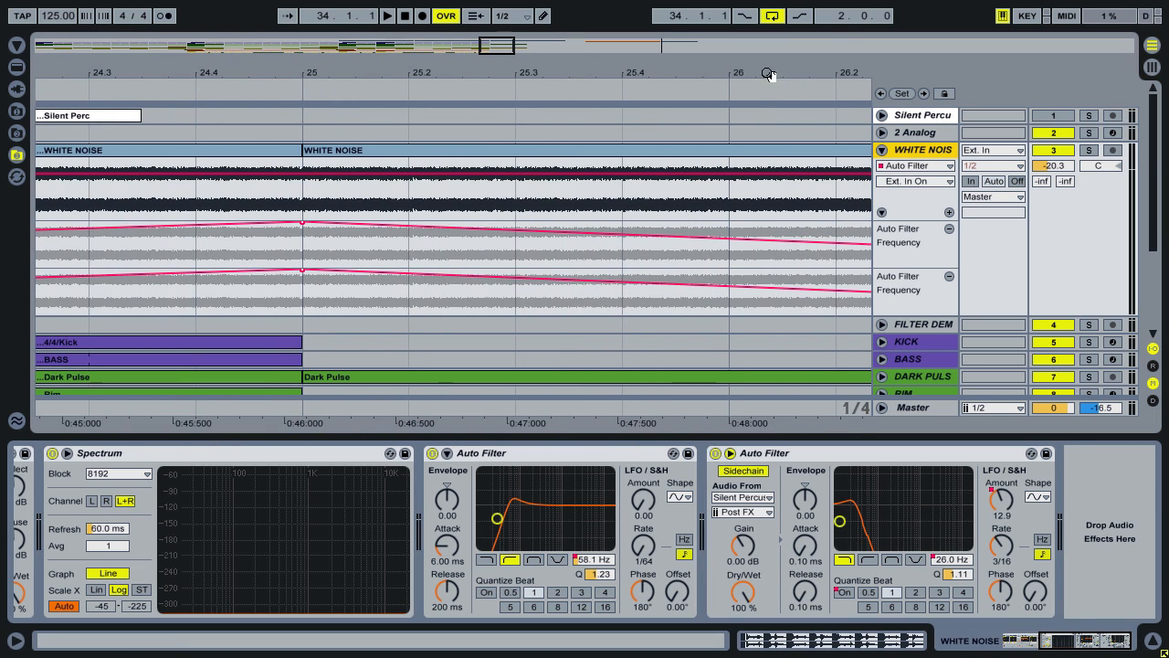
click(882, 116)
click(894, 125)
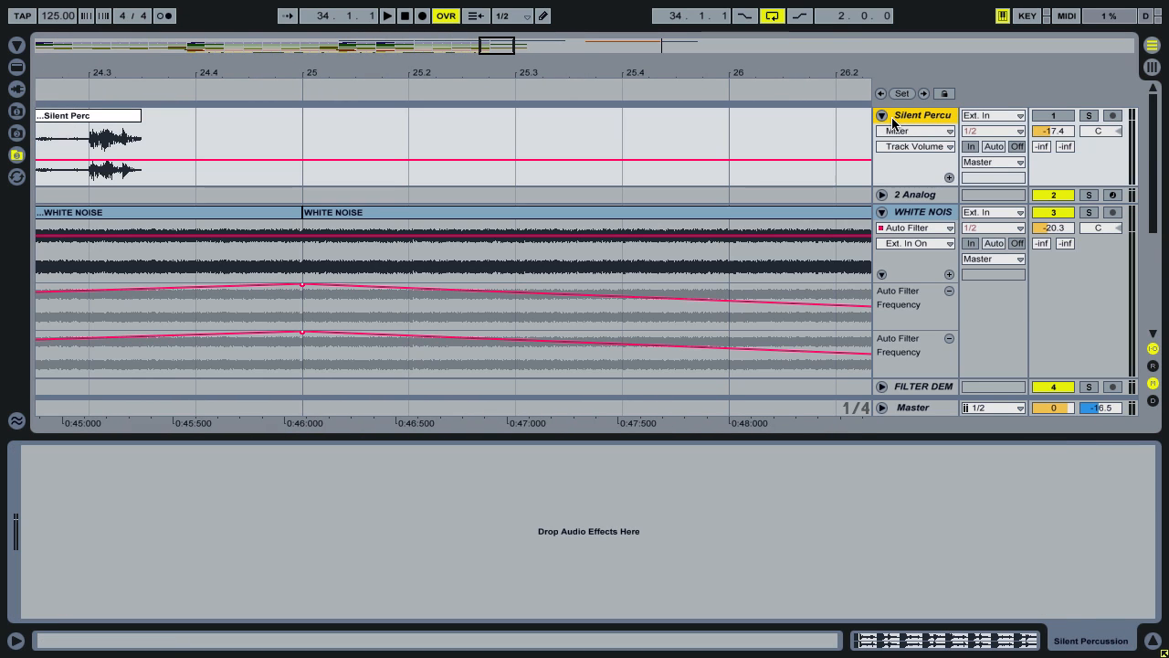
click(1051, 115)
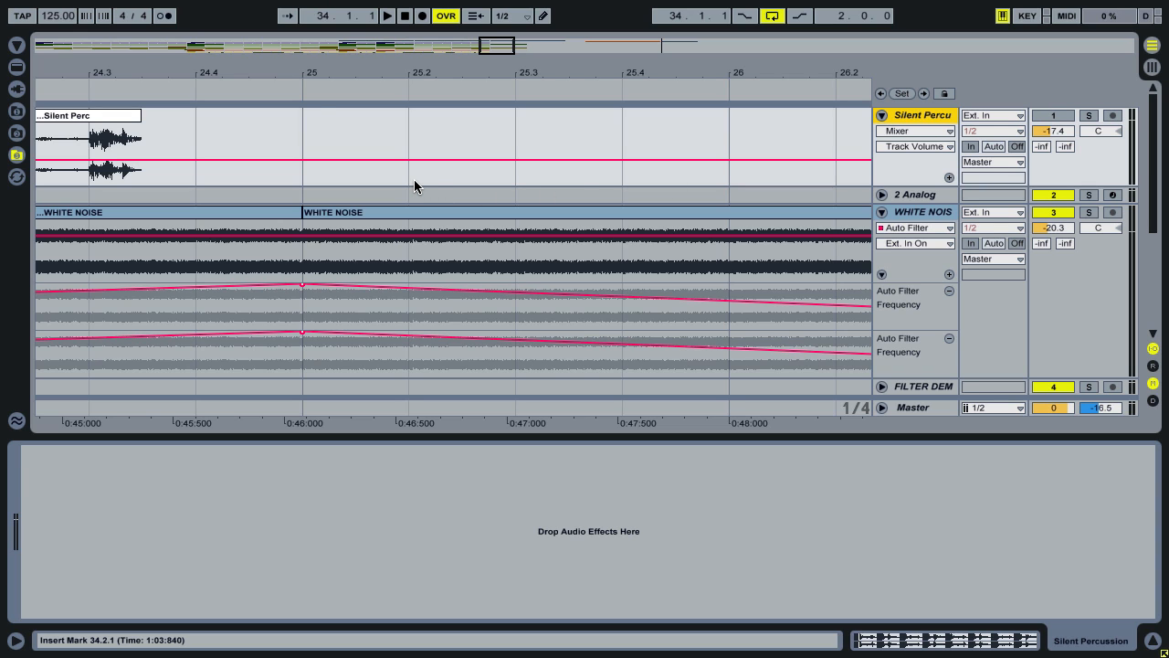
mouse_move(307, 65)
mouse_down()
mouse_move(331, 56)
mouse_move(336, 67)
mouse_up()
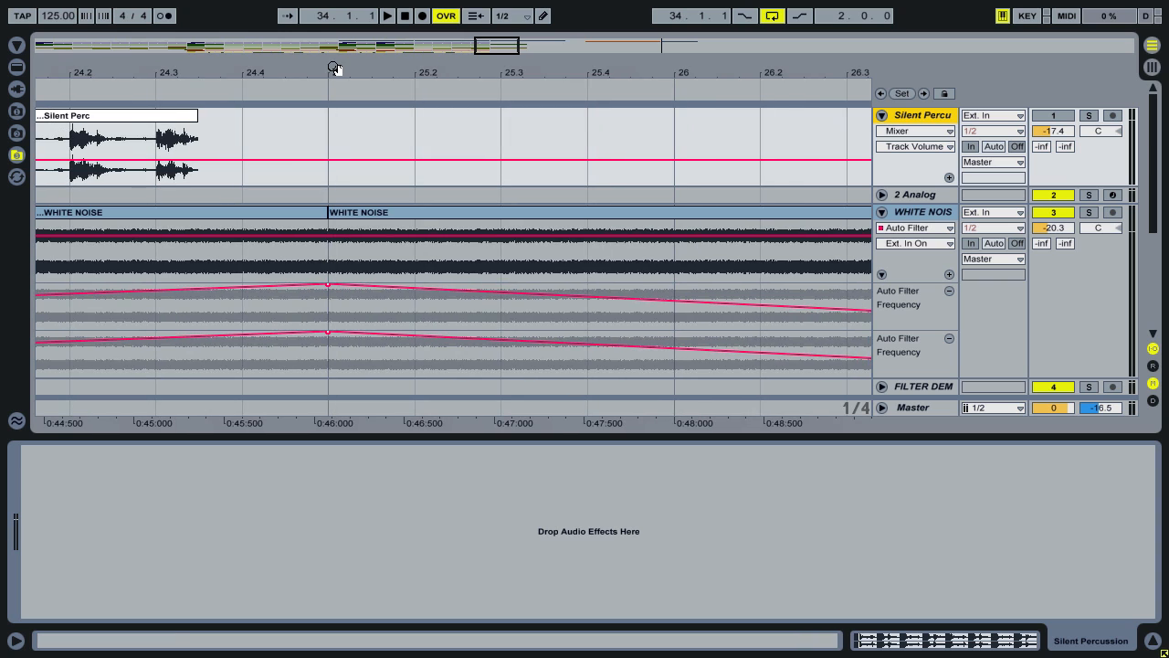
- Preview the 125 BPM percussion loops and place tth_prlp_125_jungle.wav on the Silent Percussion track at bar 25
click(17, 154)
click(93, 158)
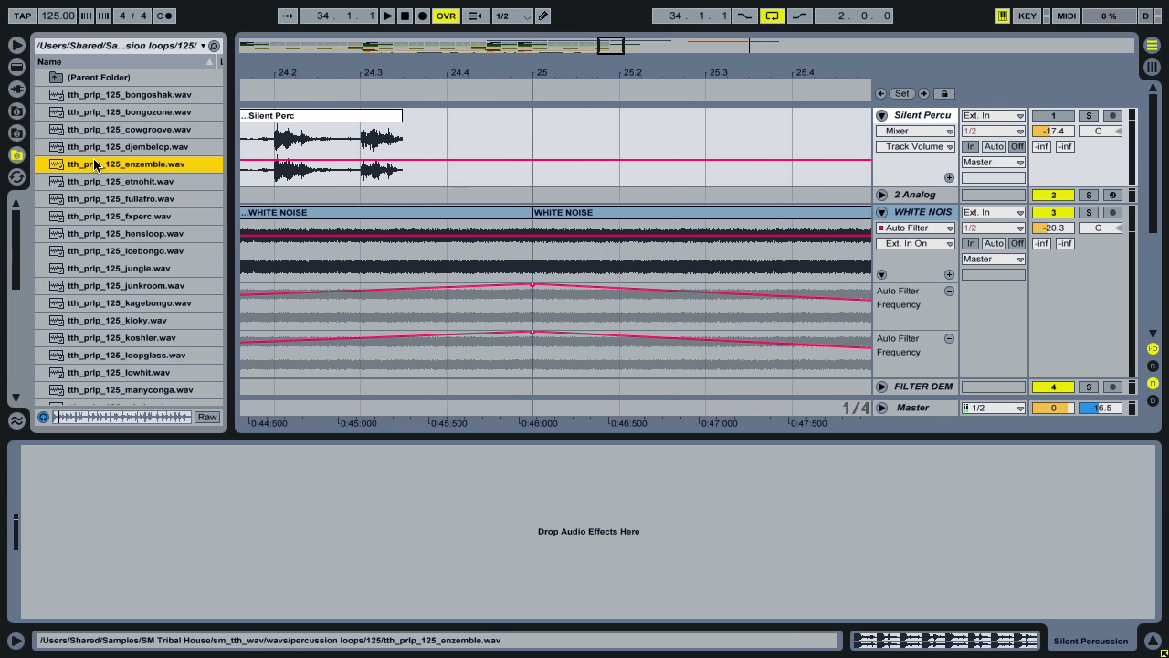
key(Down)
key(Down)
key(Down)
key(Down)
key(Down)
key(Down)
key(Down)
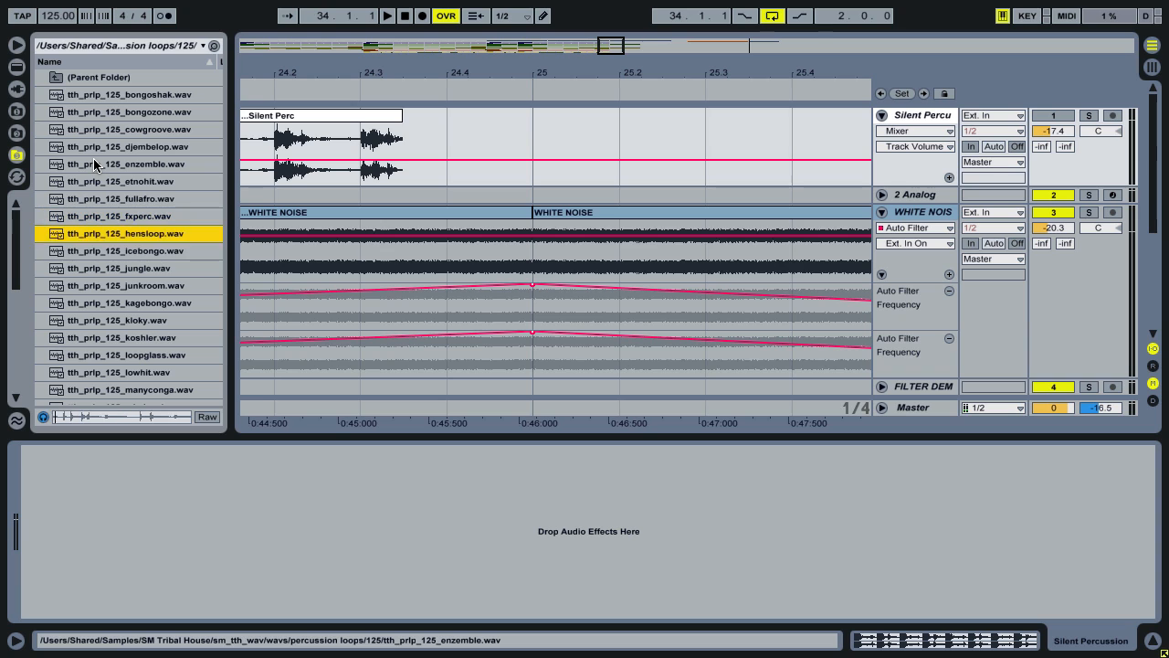
key(Up)
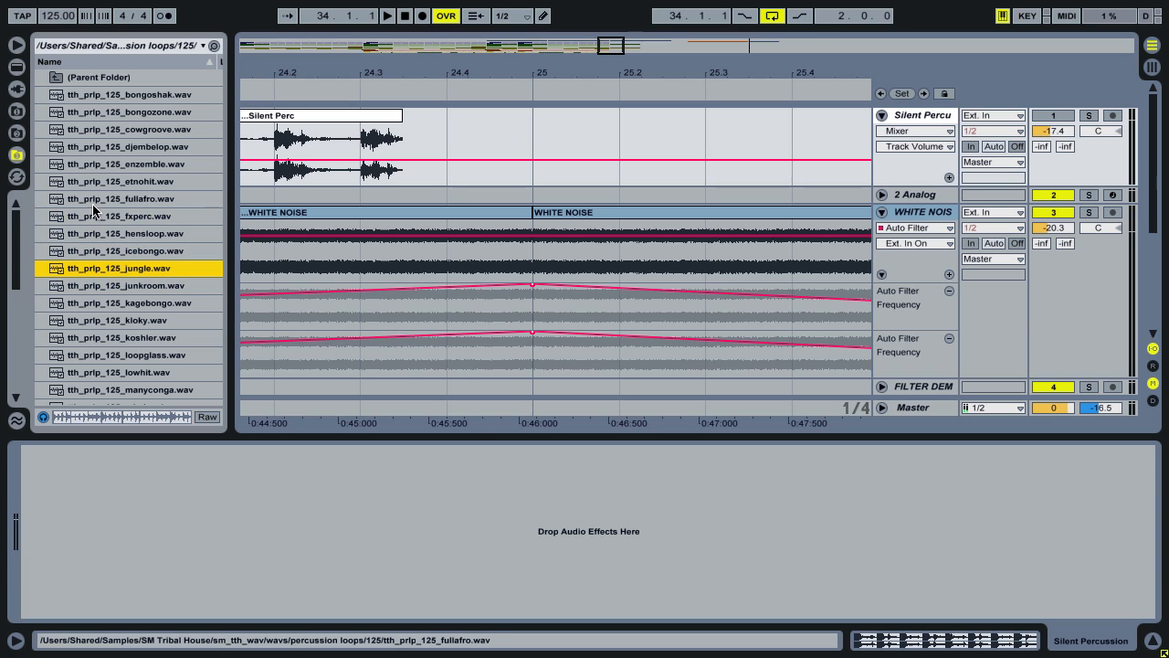
drag(65, 266, 541, 146)
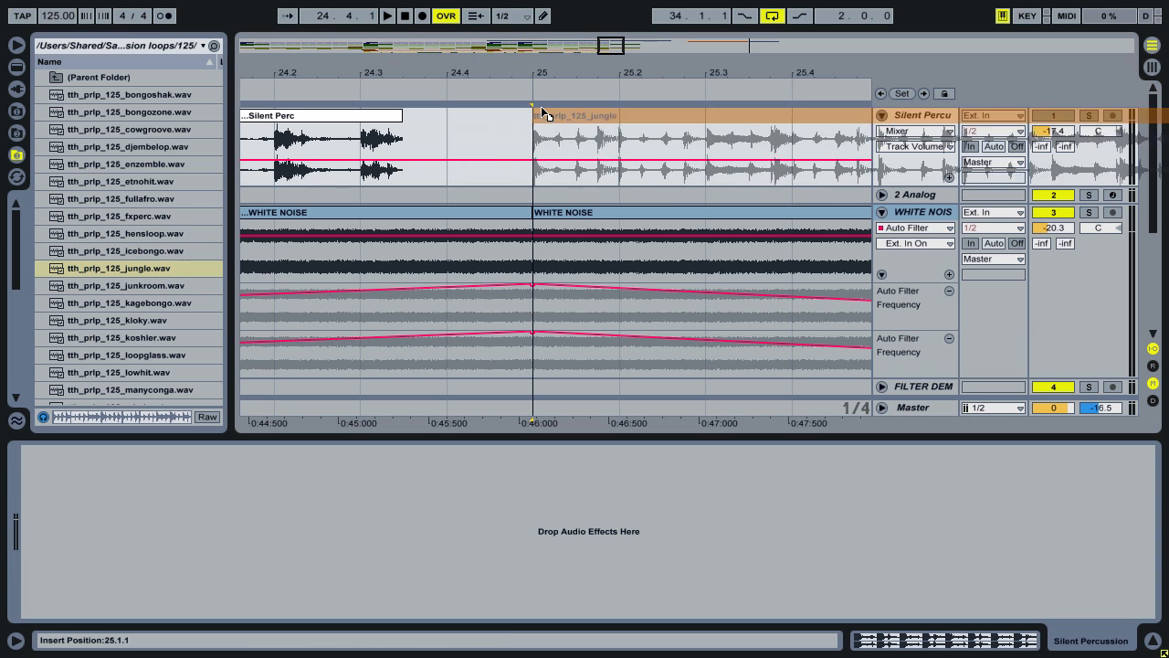
drag(576, 69, 443, 70)
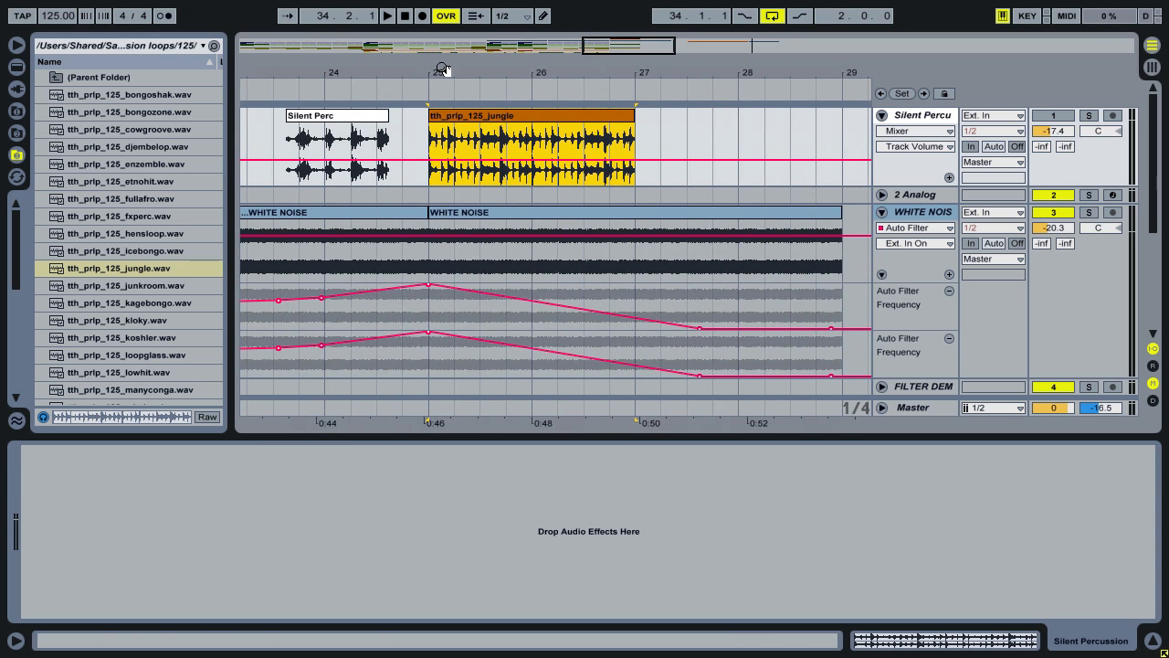
- Set the envelope amount of the WHITE NOISE track's second Auto Filter to -84.7 and play from bar 25
click(906, 216)
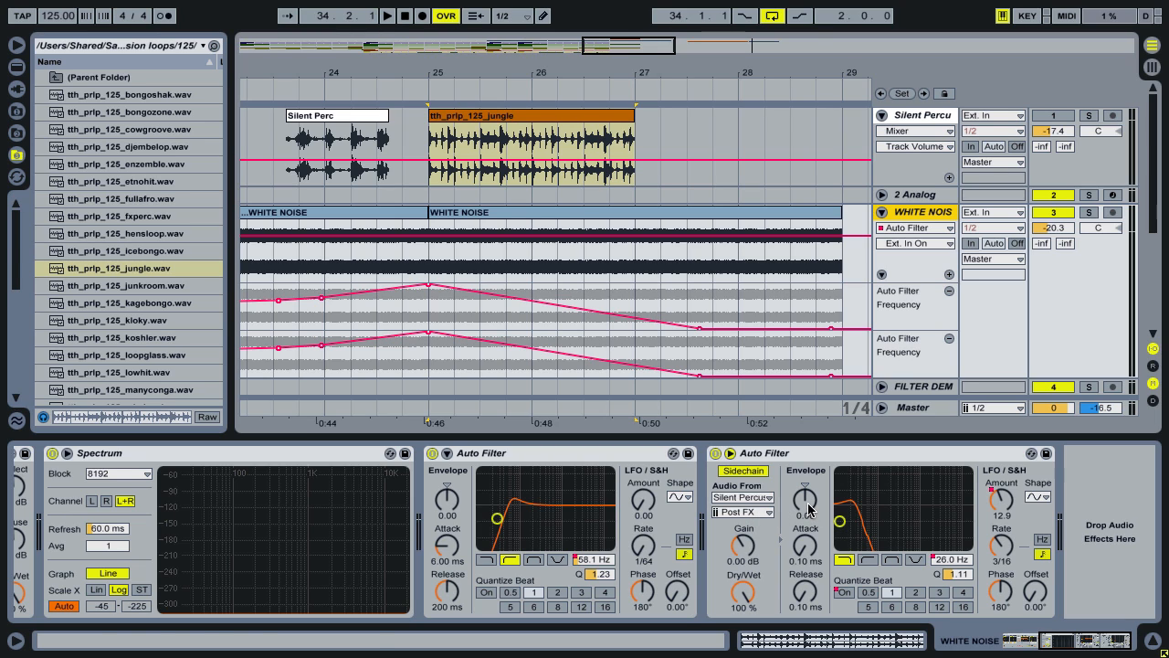
click(426, 264)
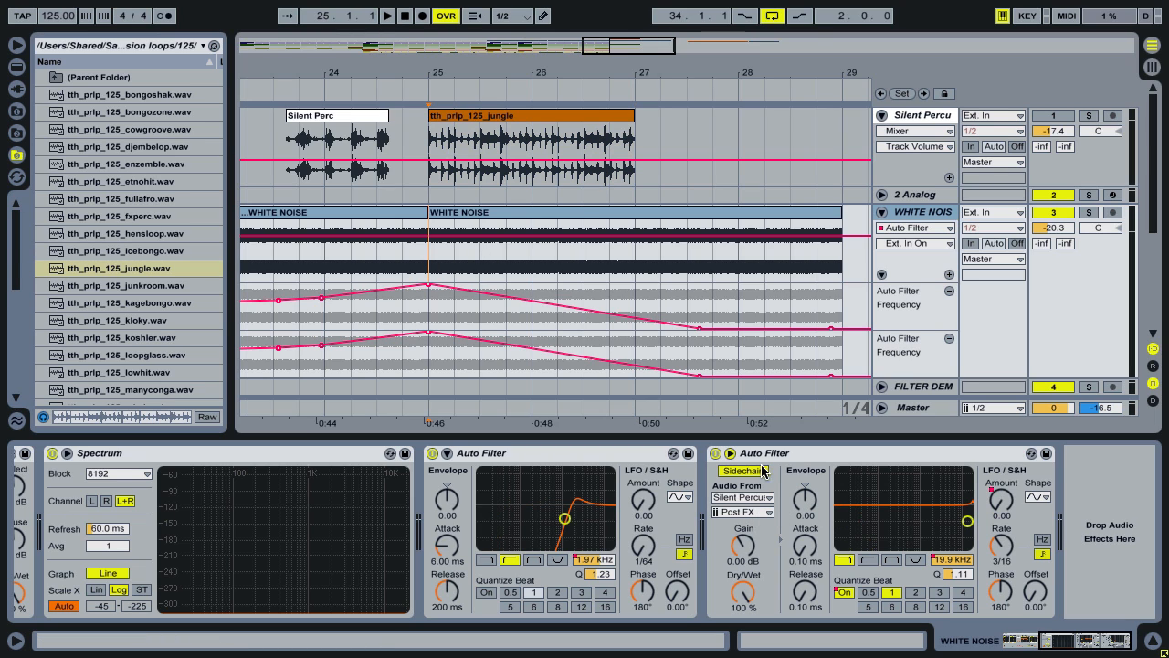
drag(805, 505, 806, 566)
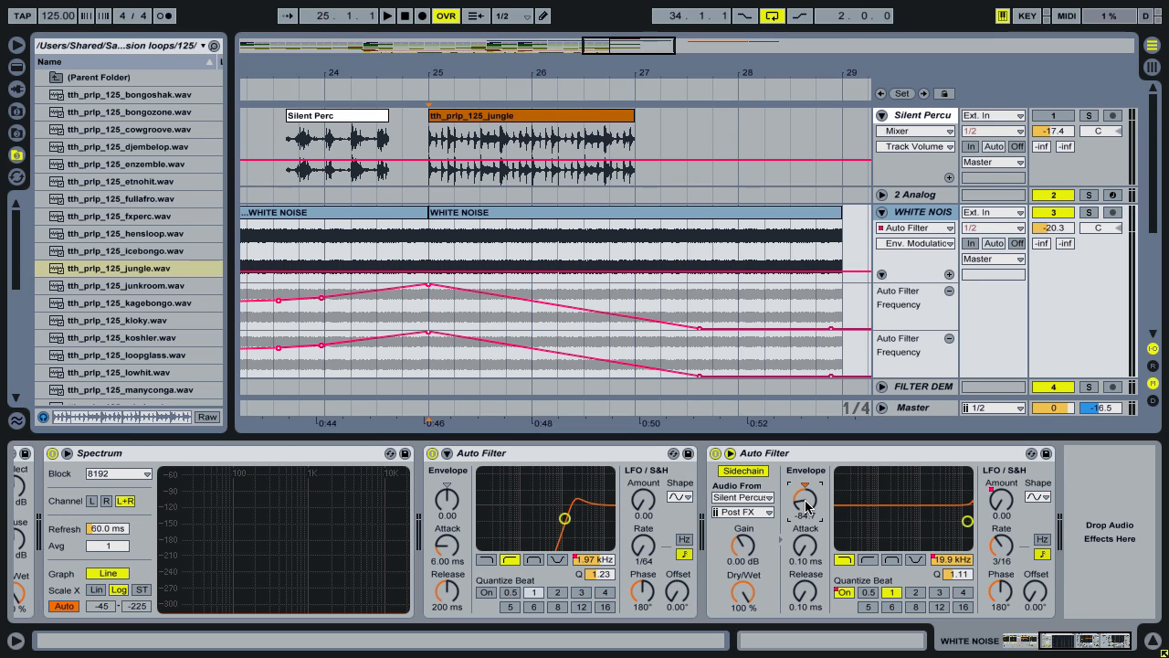
click(806, 539)
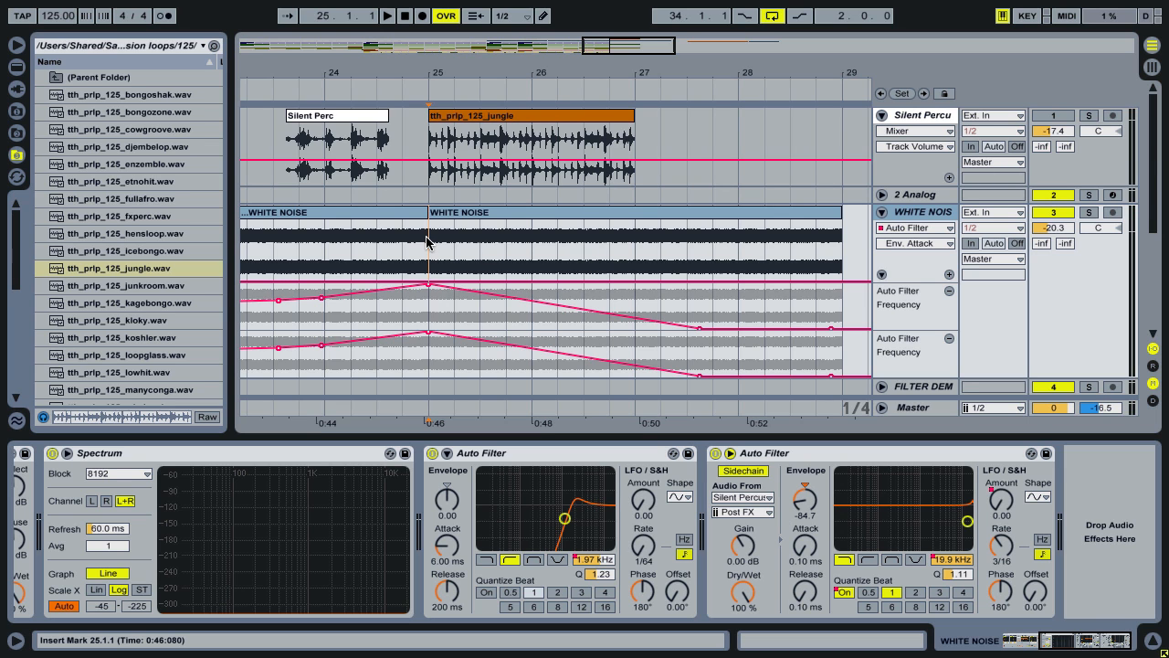
key(space)
key(space)
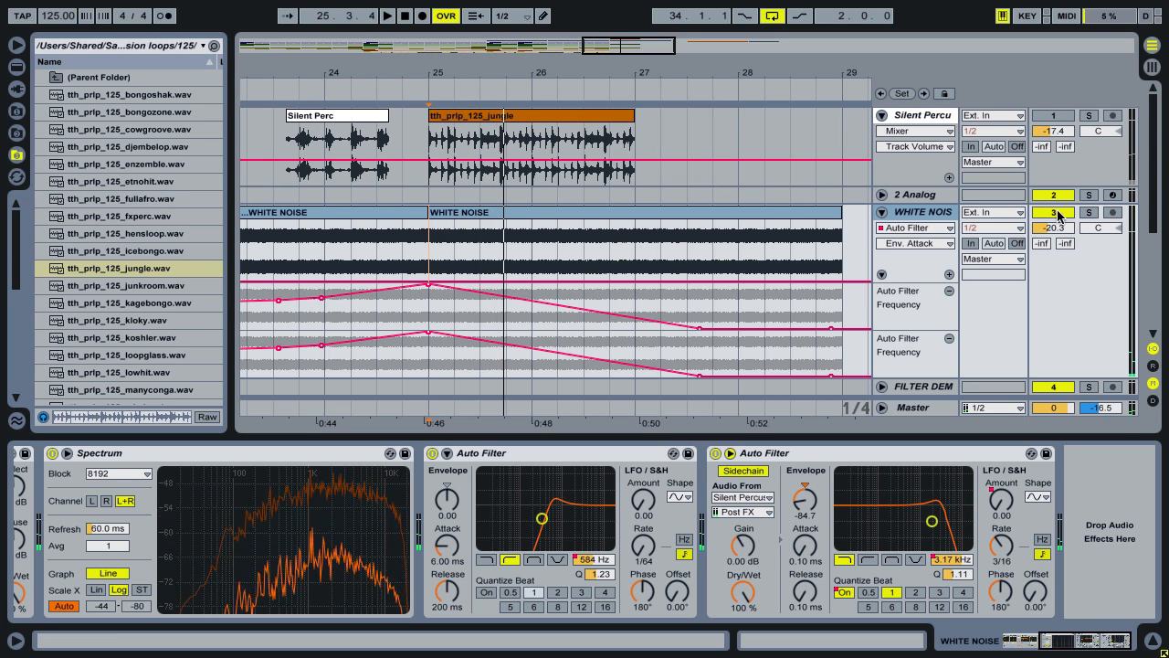
- Solo the WHITE NOISE track and raise the second Auto Filter's sidechain gain to 5.91 dB, checking it in playback
click(1088, 212)
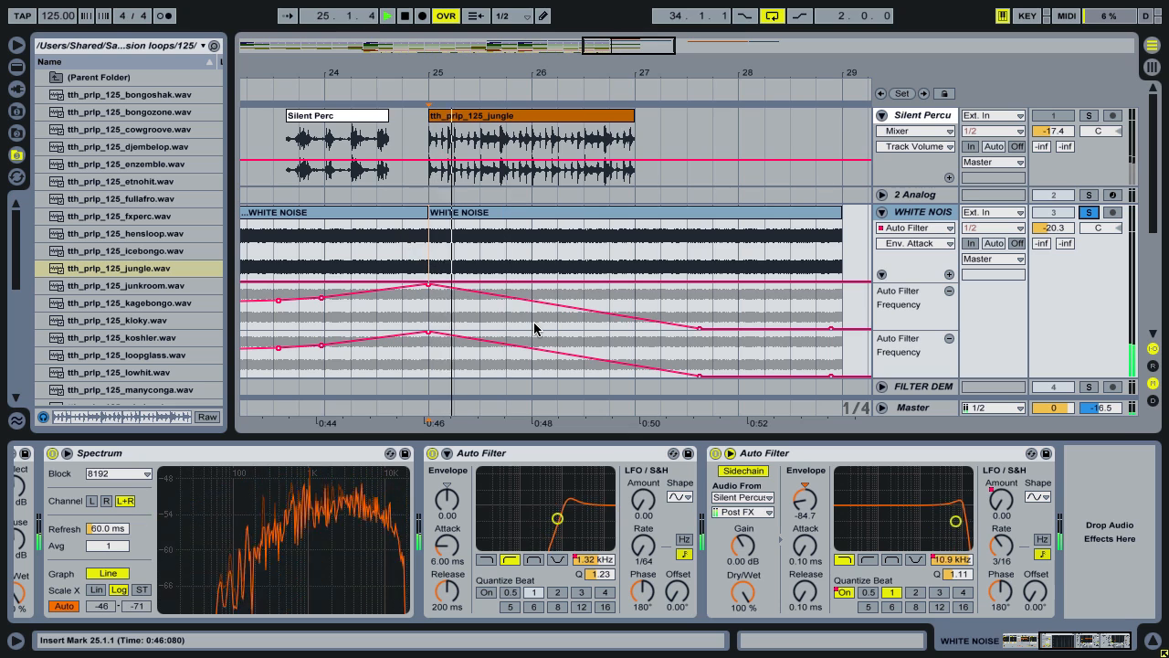
drag(741, 547, 742, 500)
key(space)
drag(742, 546, 741, 566)
key(space)
- Set the second Auto Filter's envelope amount to 78.6 and play the soloed white noise from bar 25
drag(805, 516, 809, 503)
key(space)
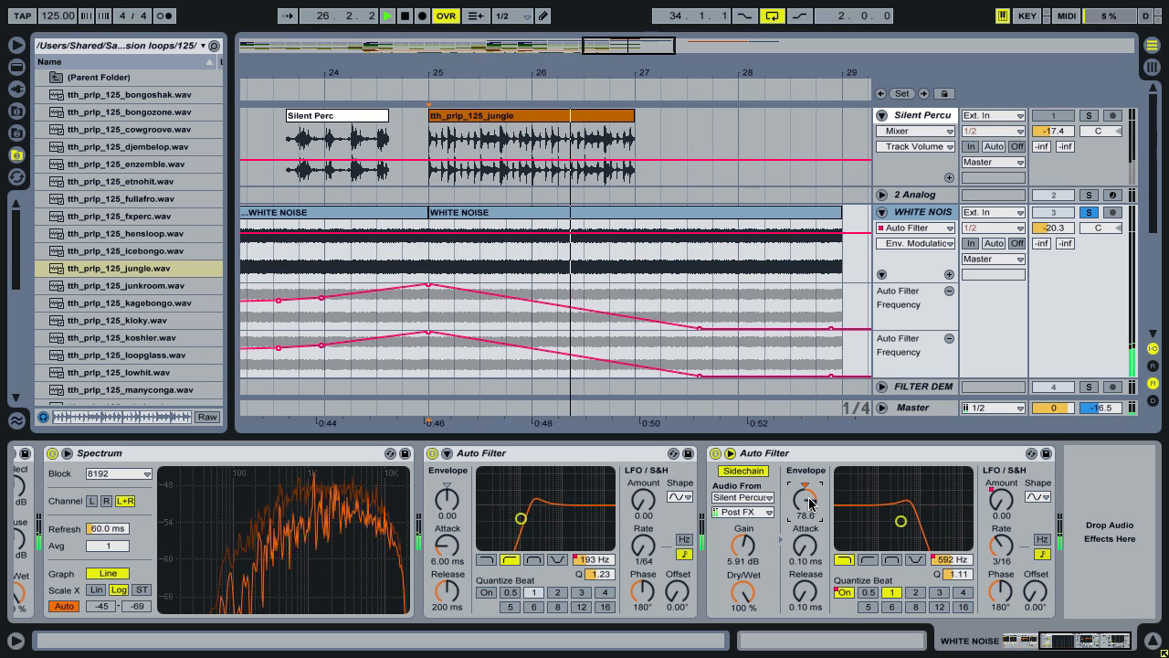
key(space)
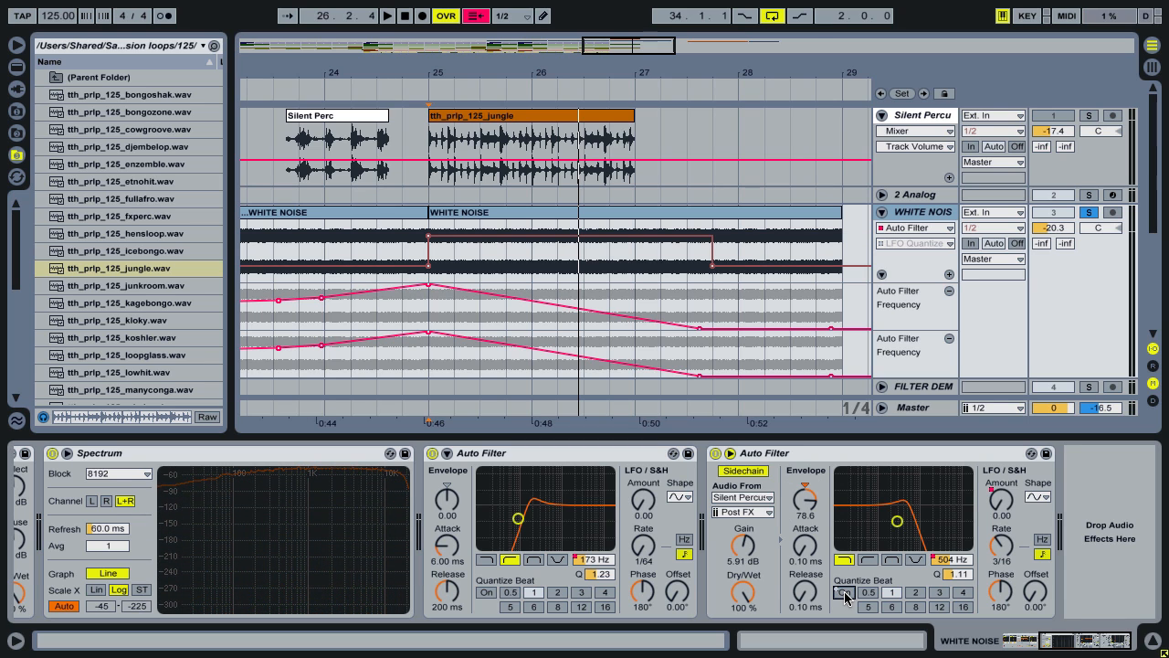
- Delete the second Auto Filter's Quantize Beat automation and play the white noise from bar 25 without quantization
key(space)
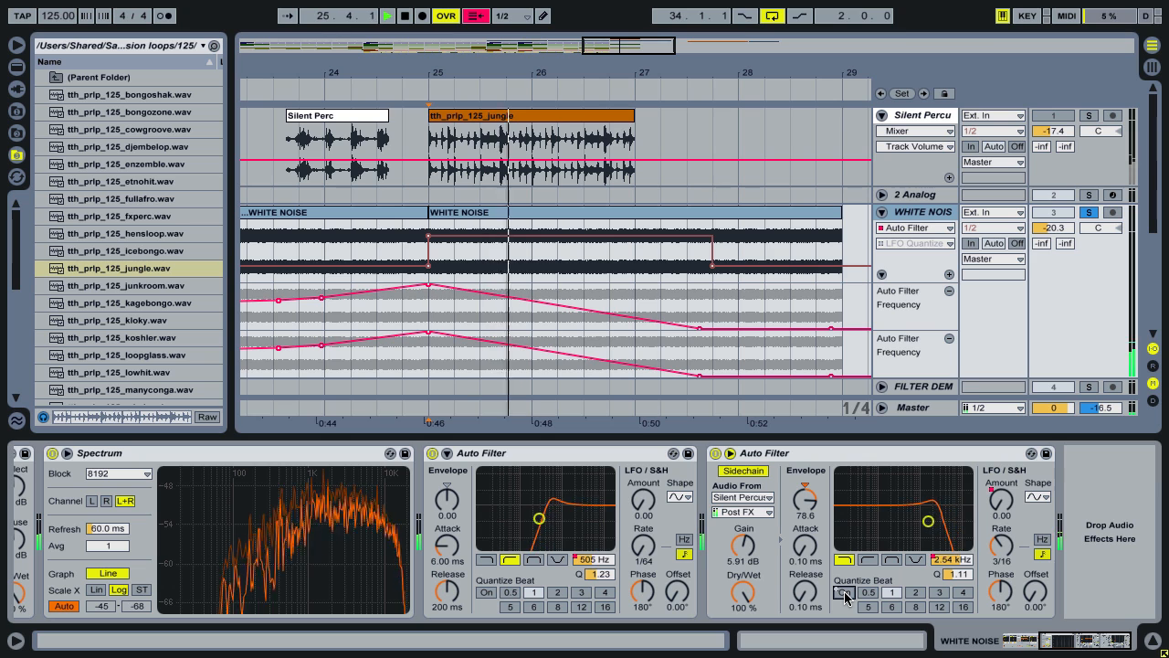
key(space)
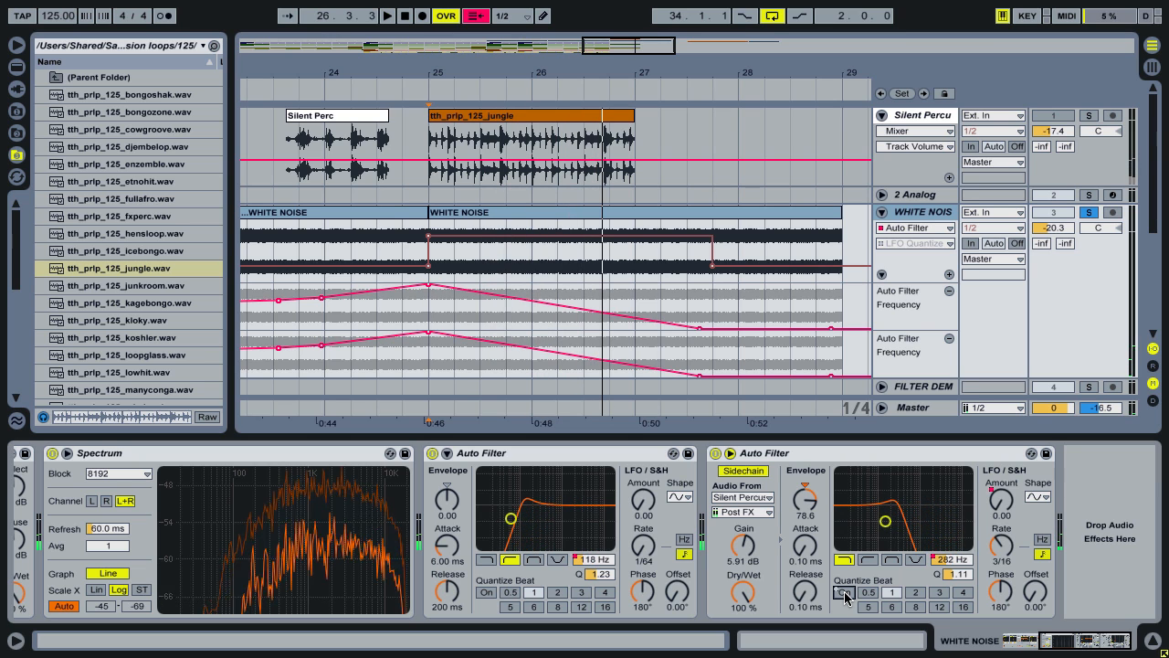
right_click(844, 594)
click(868, 549)
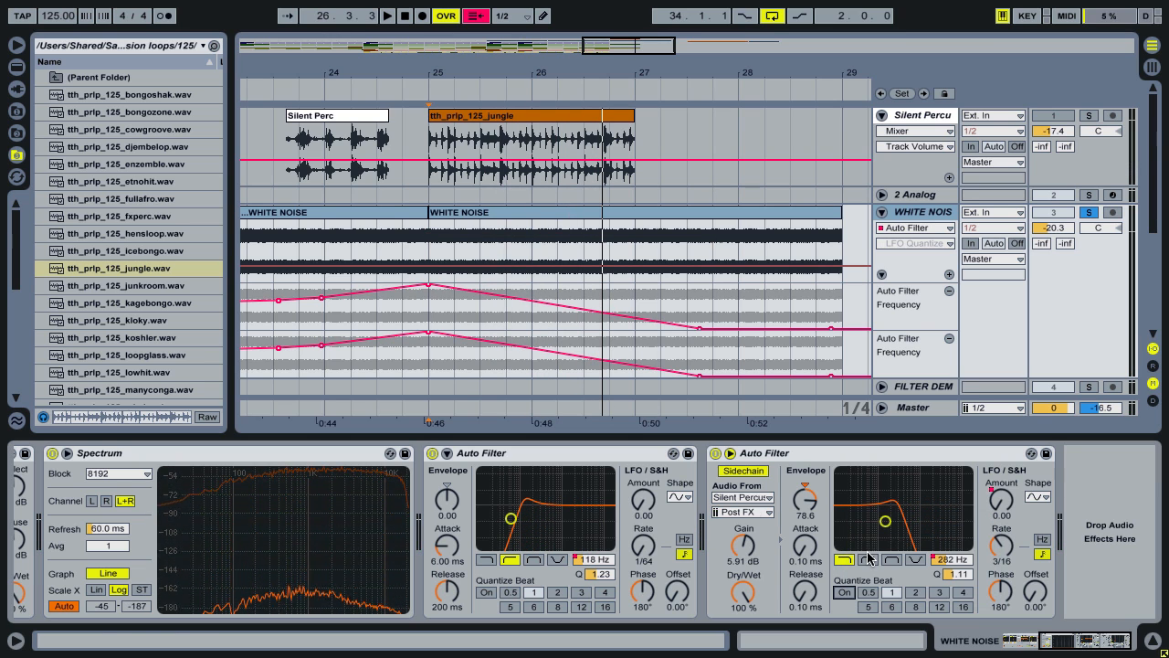
key(space)
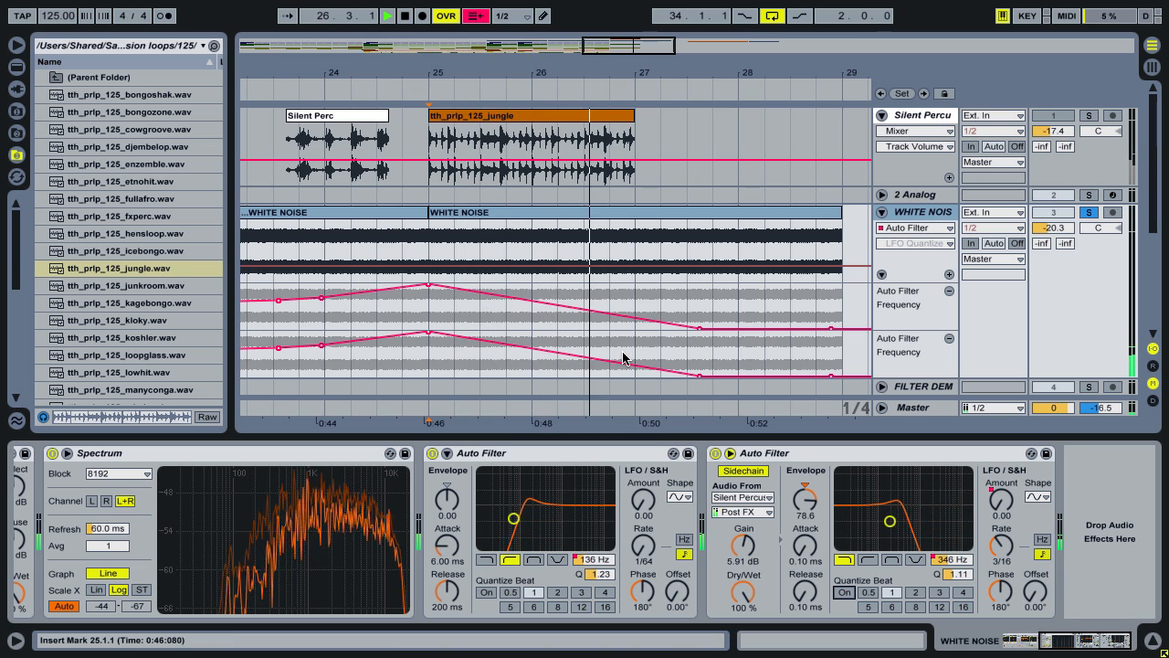
key(space)
- Turn off the WHITE NOISE track's solo and play the full arrangement from around bar 22
click(1089, 212)
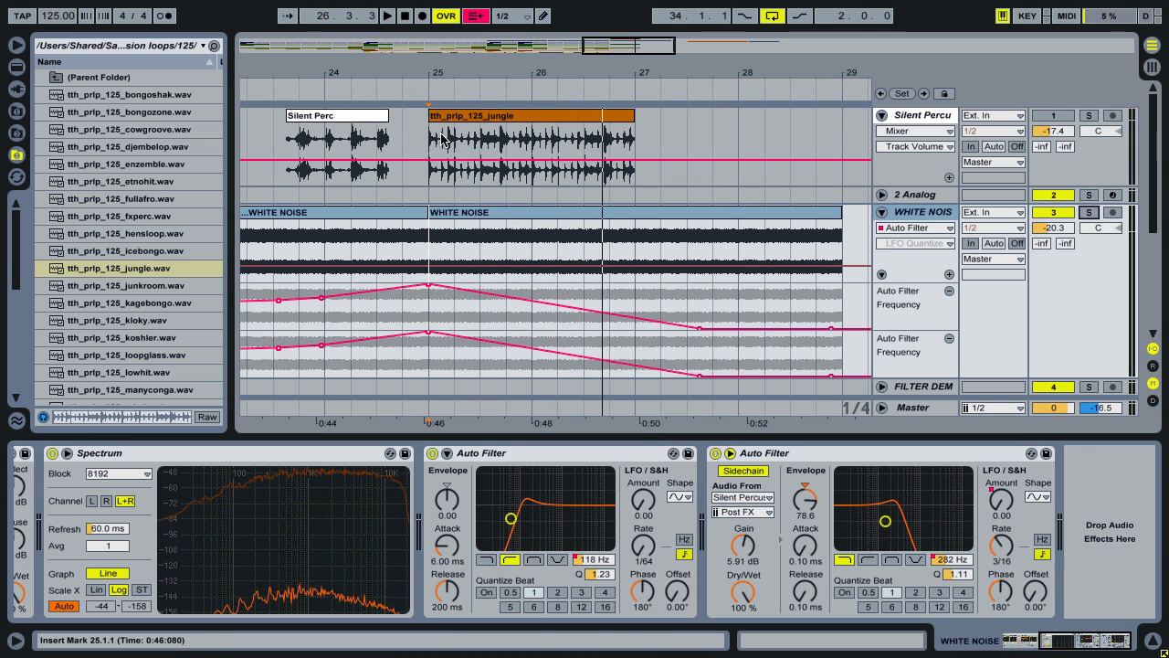
drag(331, 73, 480, 73)
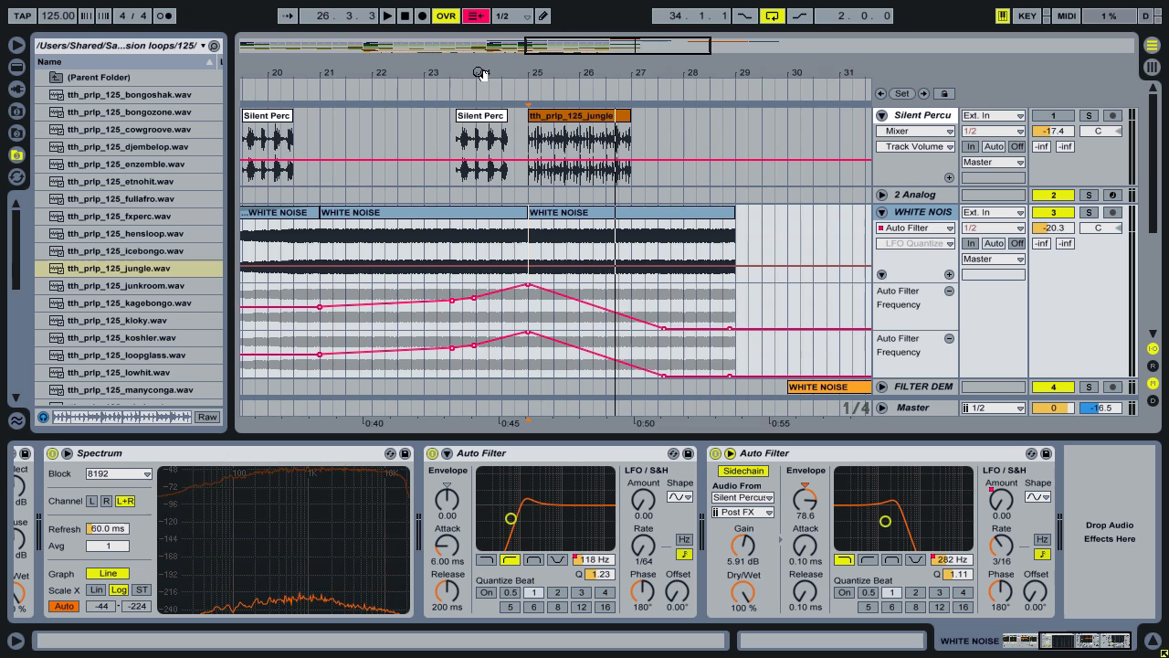
click(390, 91)
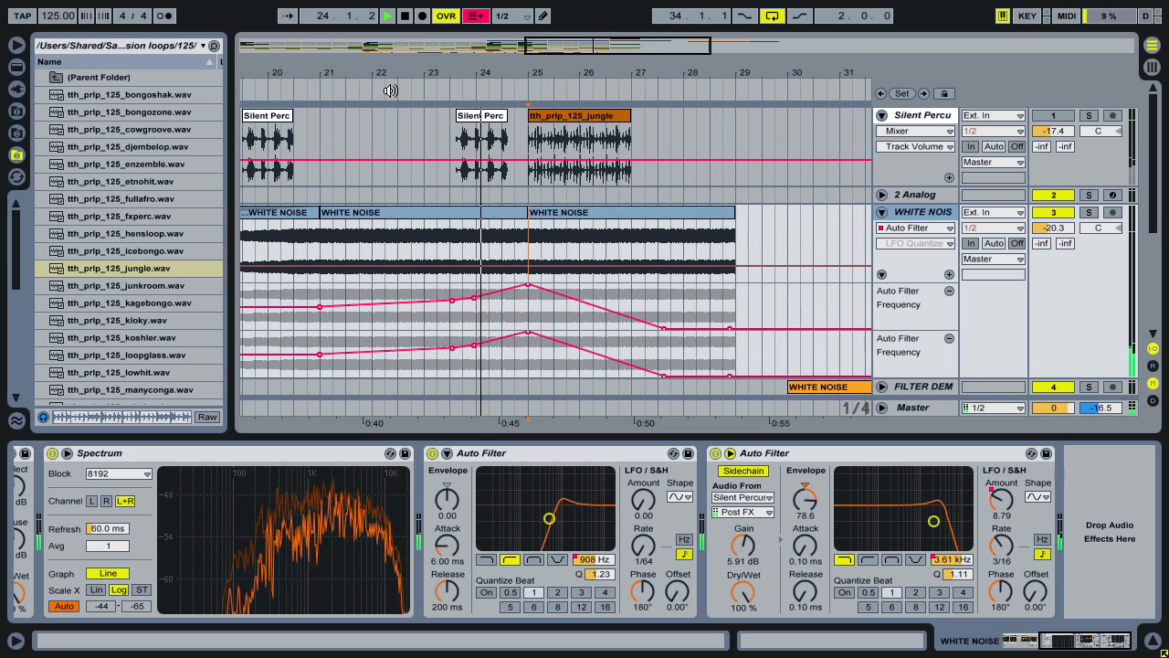
key(space)
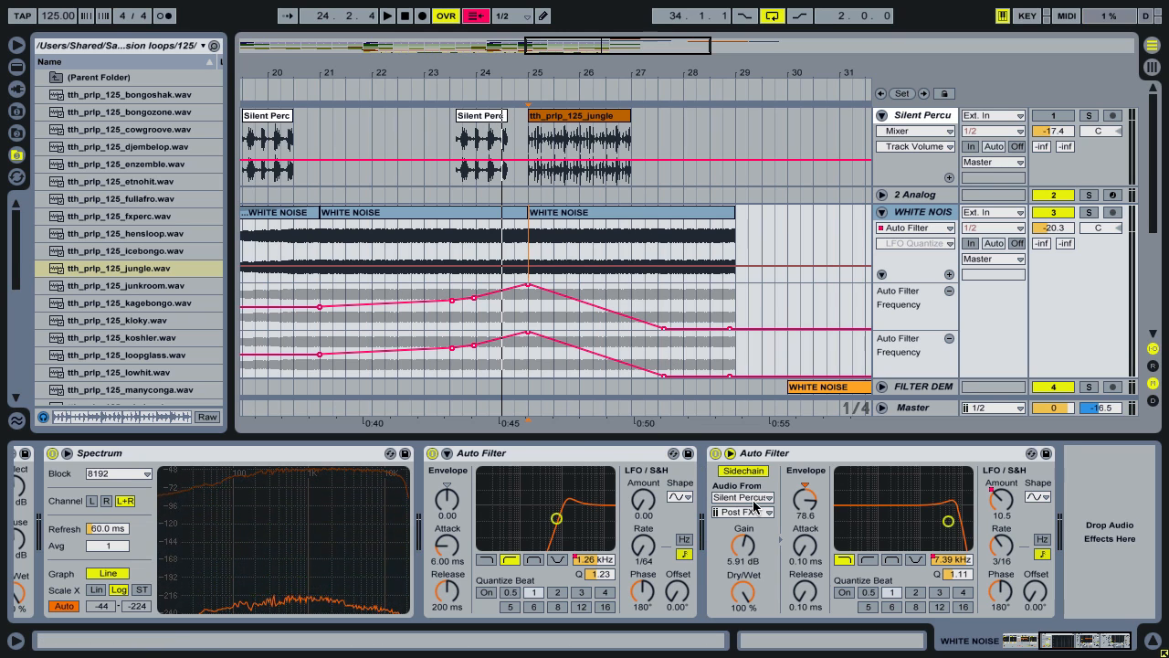
- Reset the second Auto Filter's envelope amount to 0 and draw automation that raises it from bar 25 to about bar 27
click(812, 503)
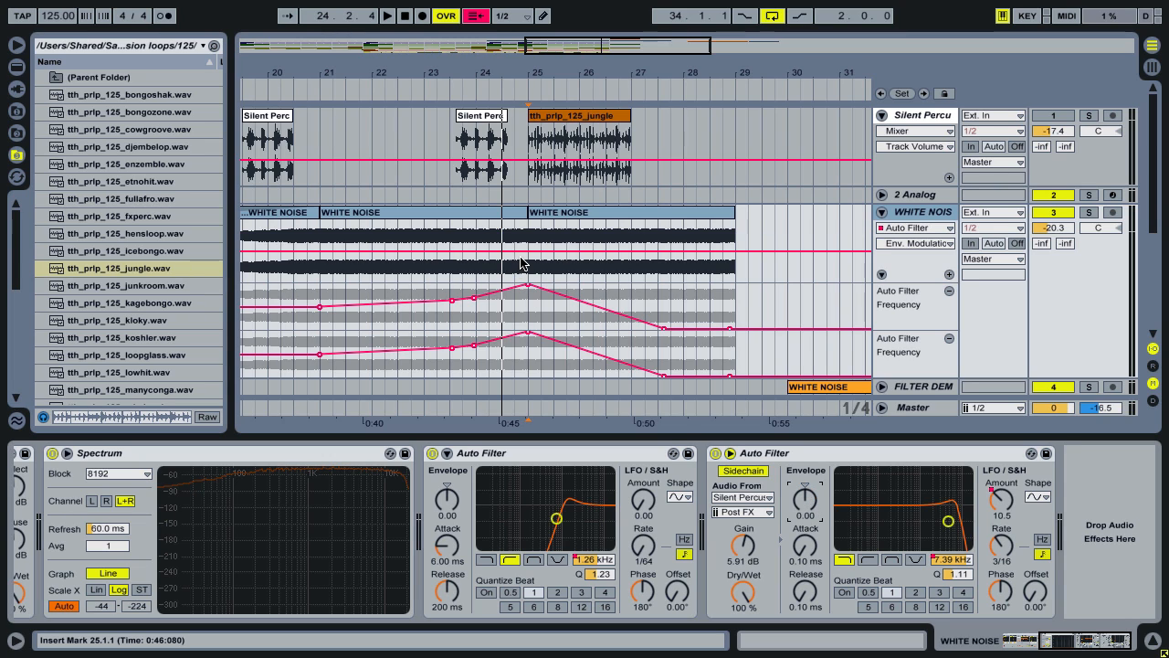
click(533, 238)
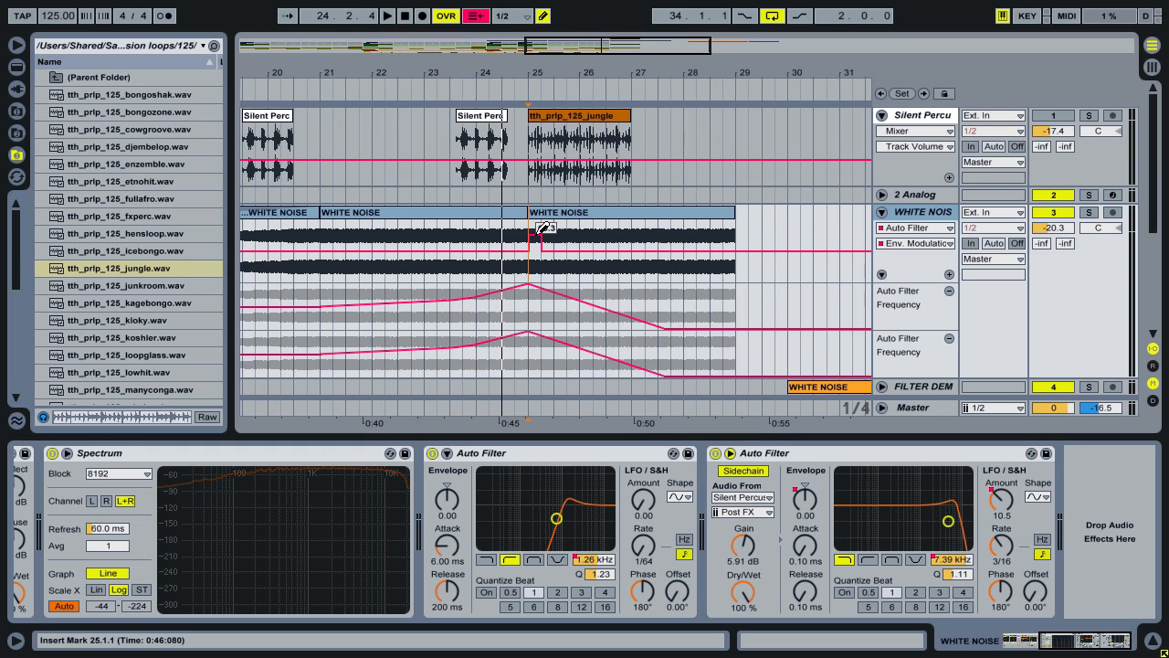
drag(565, 228, 648, 229)
key(ctrl+b)
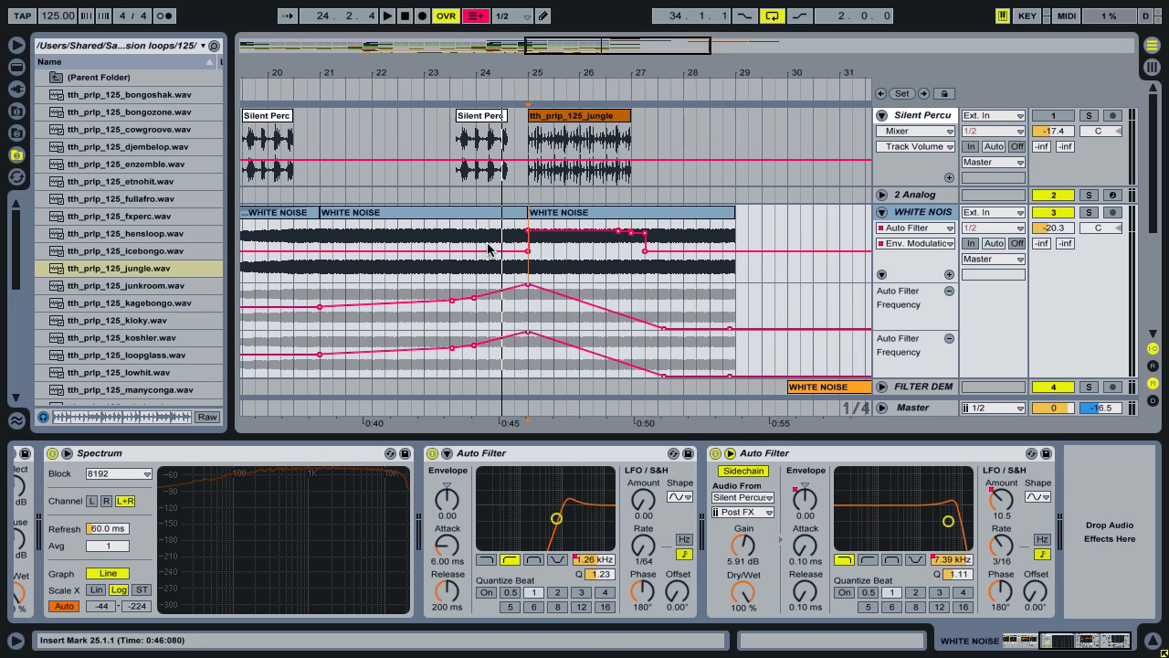
- Play the arrangement from 23.3.1 to hear the raised envelope amount automation on the white noise
click(457, 239)
key(space)
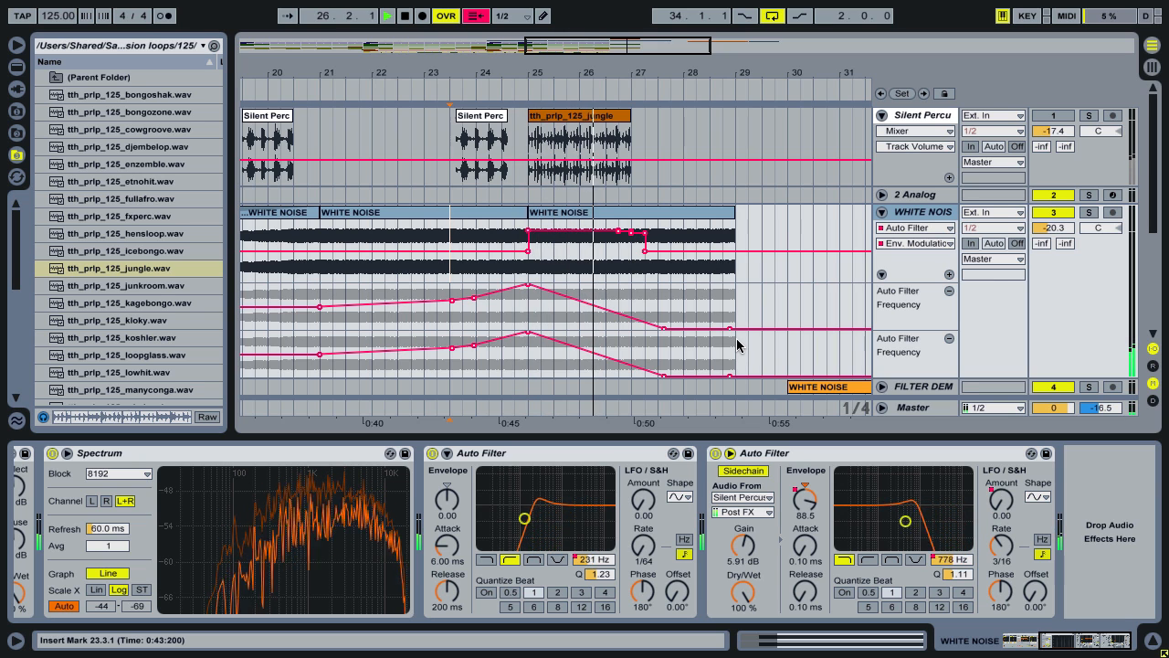
key(space)
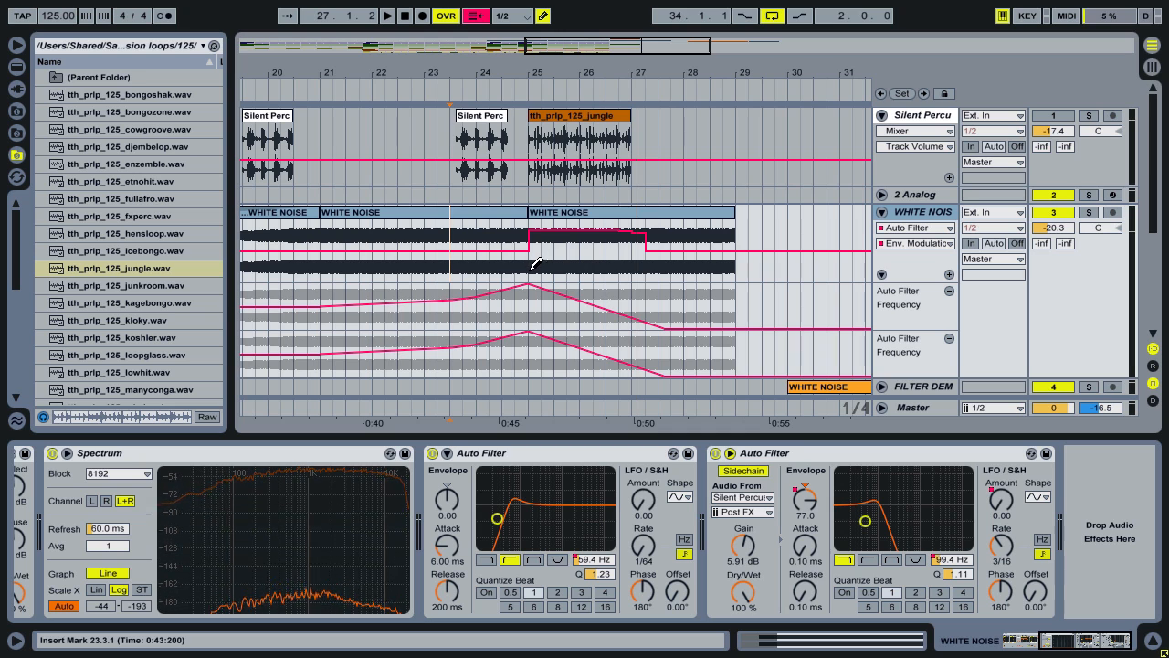
- Redraw the second Auto Filter's envelope amount automation to about -73 from bar 25 to just past bar 27 and play it from around bar 24
mouse_move(539, 254)
mouse_down()
mouse_move(546, 266)
mouse_move(645, 267)
mouse_up()
click(494, 89)
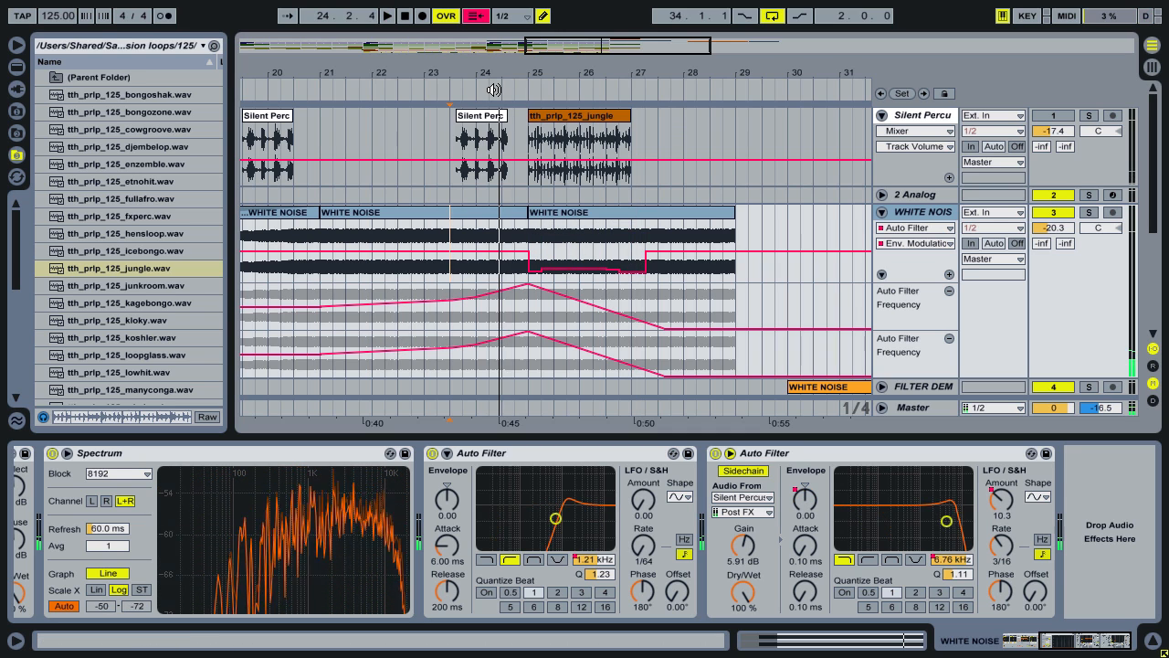
drag(537, 70, 445, 71)
key(space)
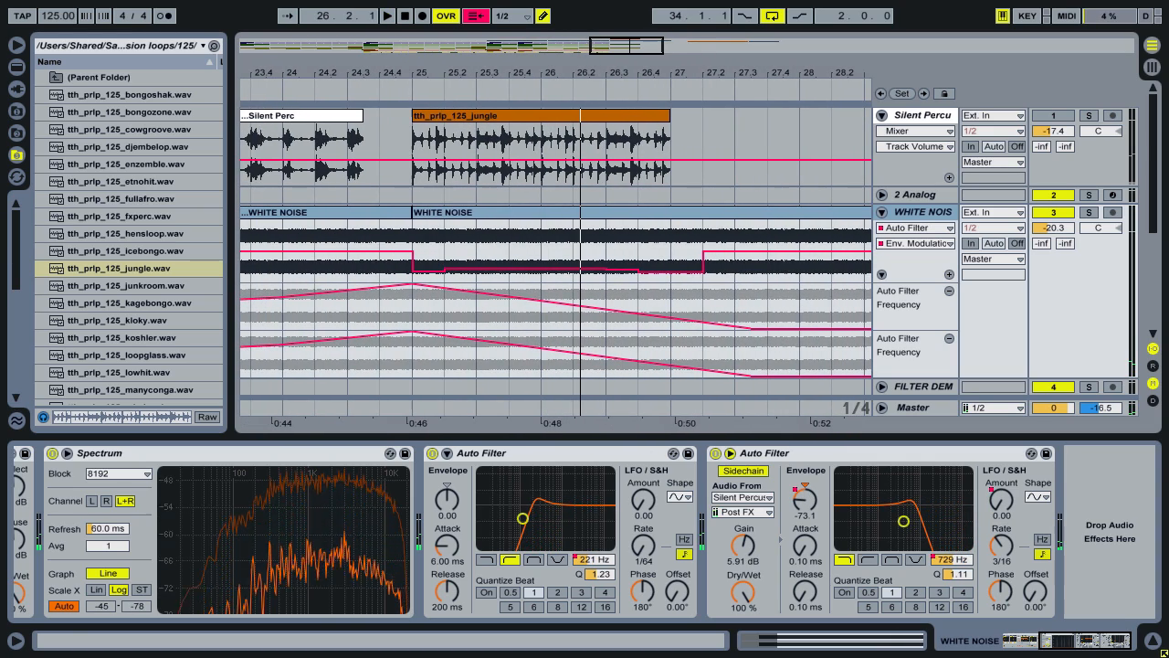
- Set the arrangement grid to 1/16 and delete the jungle clip's opening section from 25.1.1 to 25.1.3
right_click(429, 134)
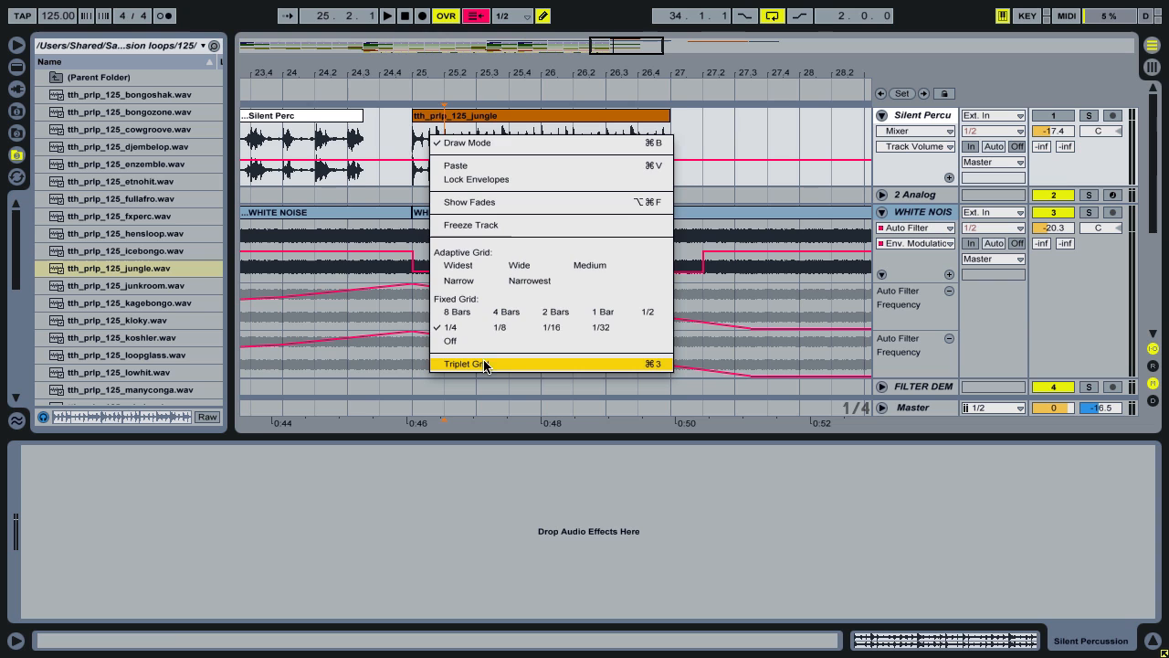
click(546, 327)
drag(430, 72, 429, 128)
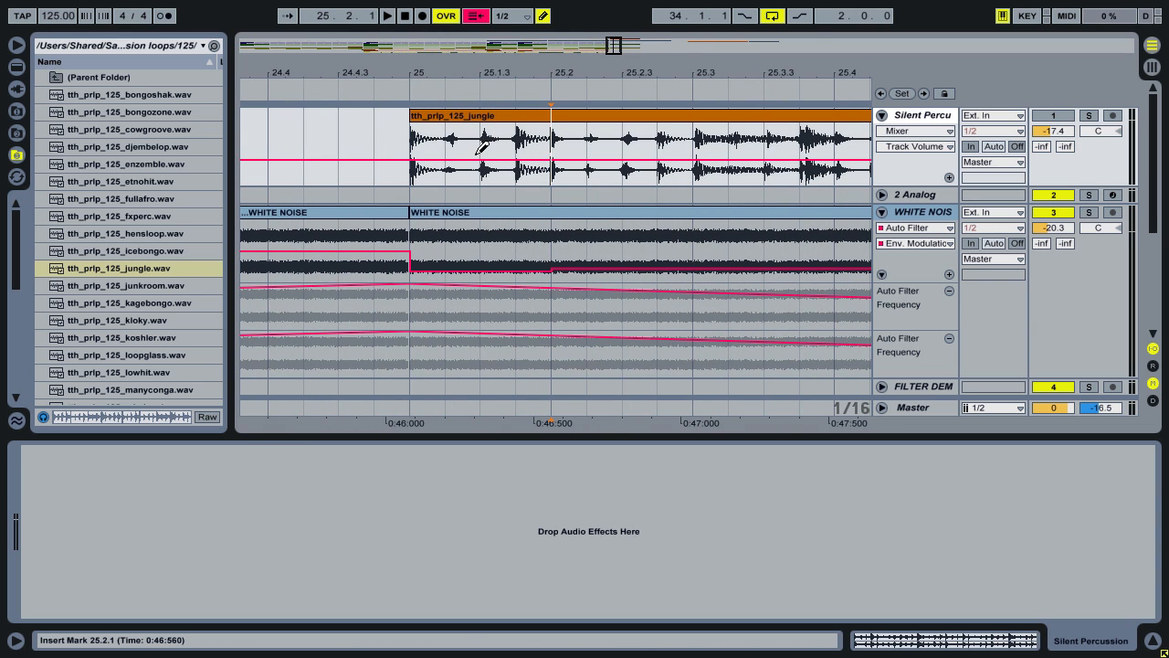
drag(476, 160, 400, 159)
key(Delete)
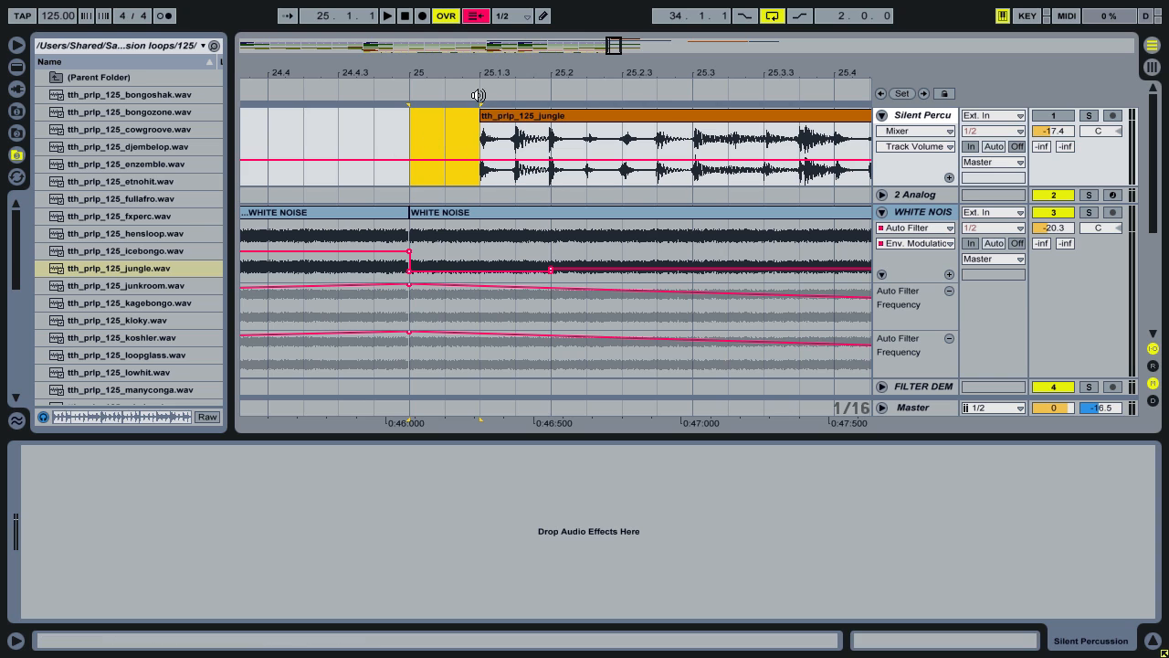
- Select the jungle clip's section from 25.1.3 to 25.2.2 and duplicate it repeatedly until the copies end at 27.1.4
drag(489, 74, 337, 73)
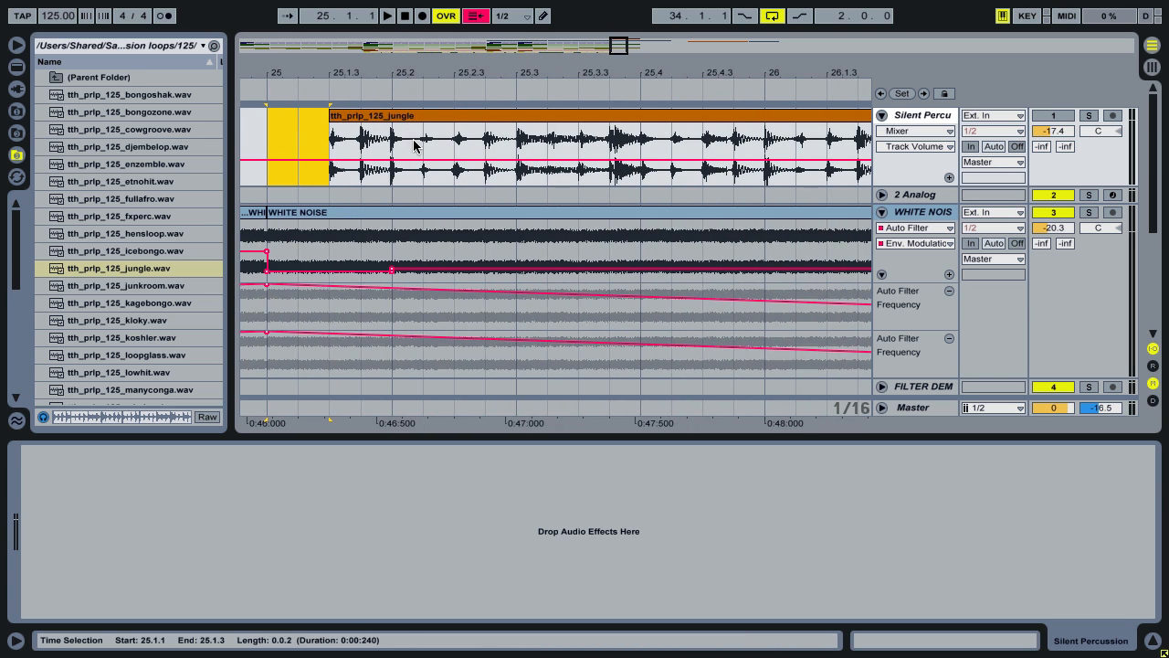
drag(422, 155, 316, 157)
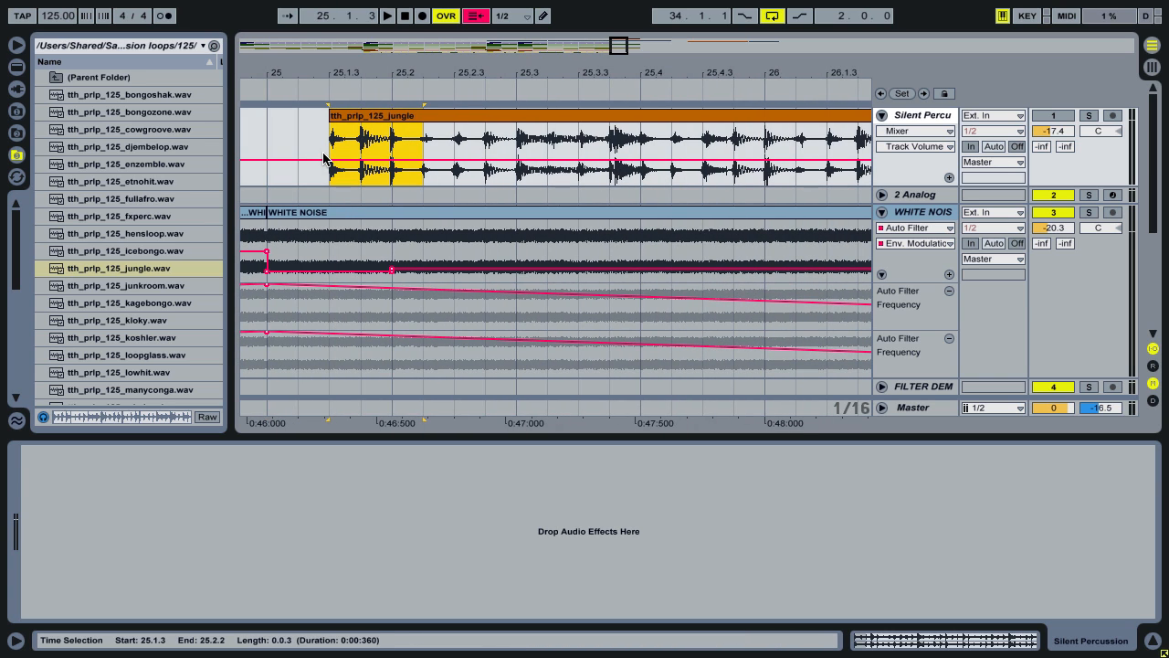
key(ctrl+d)
key(ctrl+d)
key(ctrl+d)
key(ctrl+d)
key(ctrl+d)
key(ctrl+d)
key(ctrl+d)
key(ctrl+d)
key(ctrl+d)
key(ctrl+d)
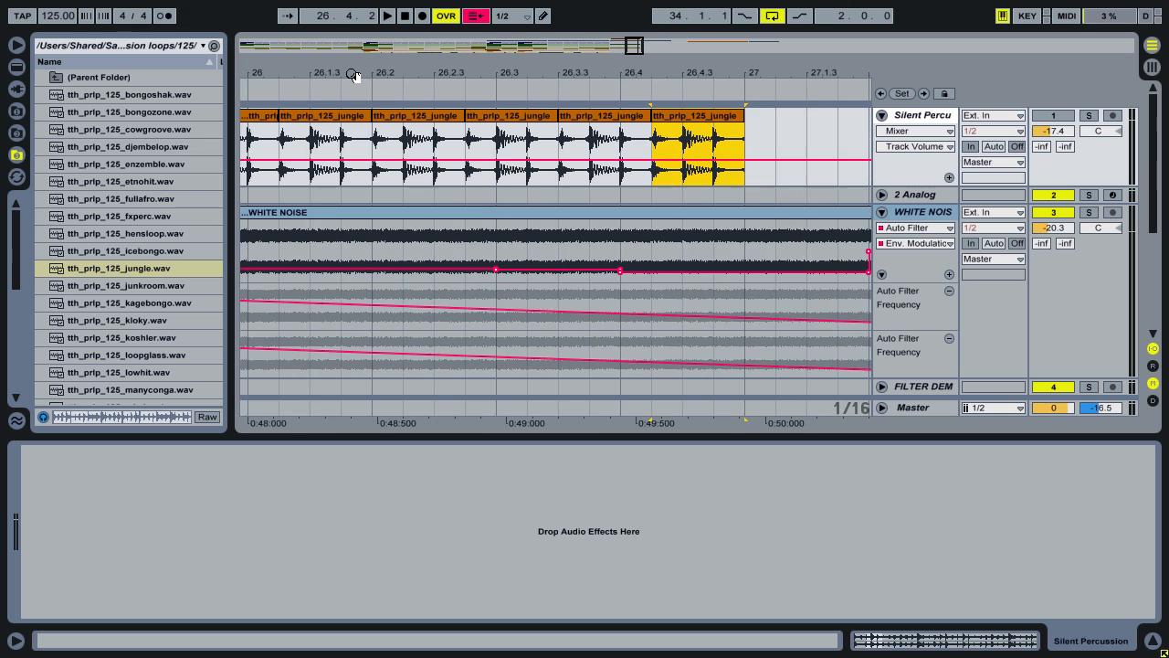
- Play the arrangement from around bar 24 through the repeated percussion pattern, stop after bar 28 and show the WHITE NOISE track's devices
drag(354, 75, 588, 75)
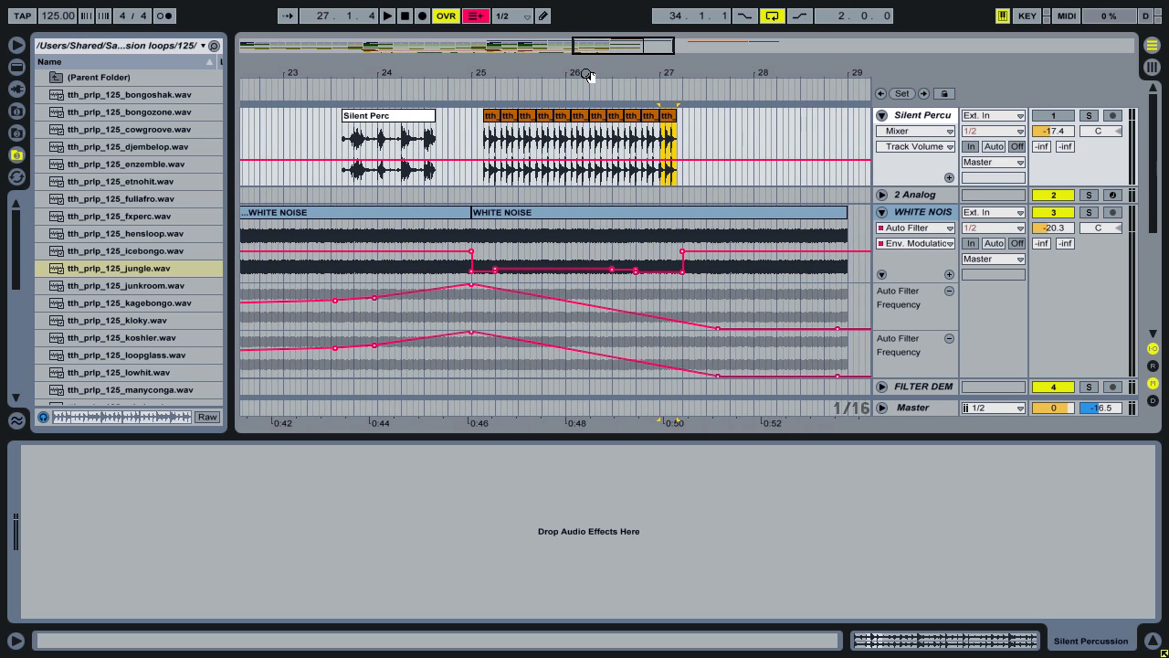
click(416, 95)
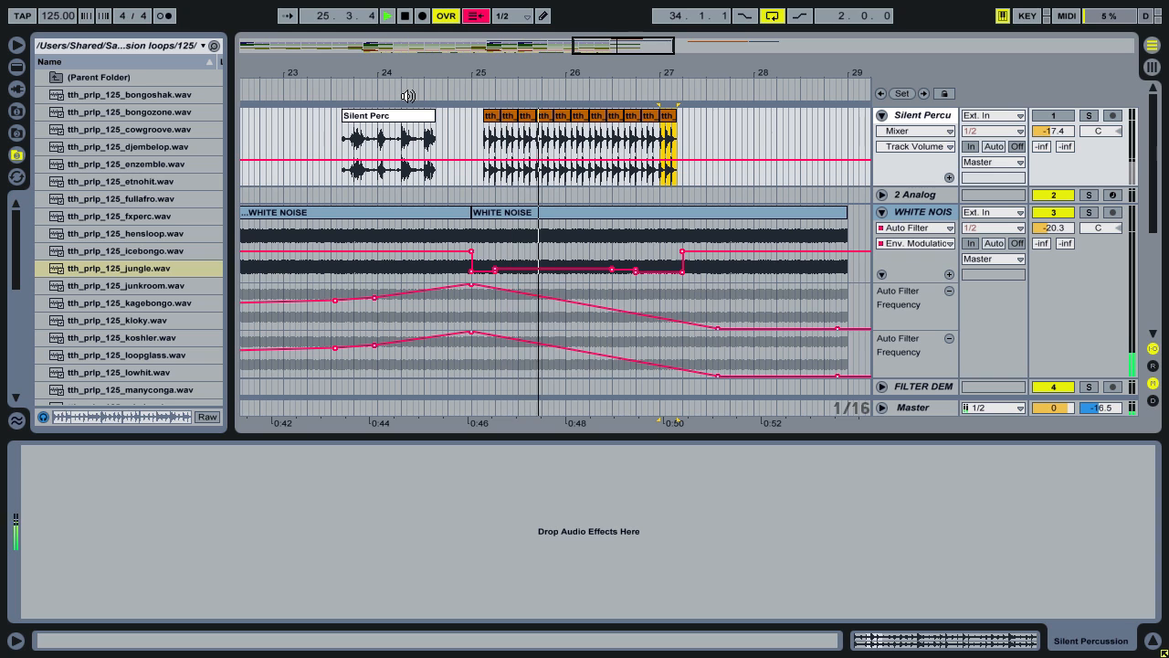
drag(448, 75, 594, 75)
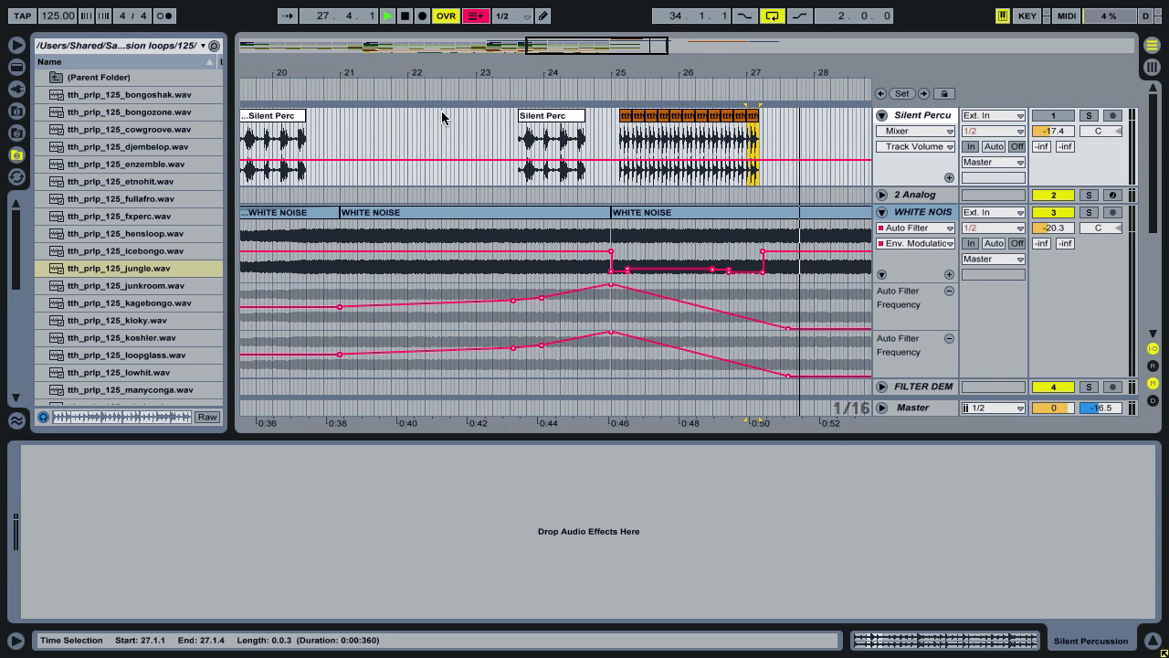
drag(450, 75, 450, 46)
key(space)
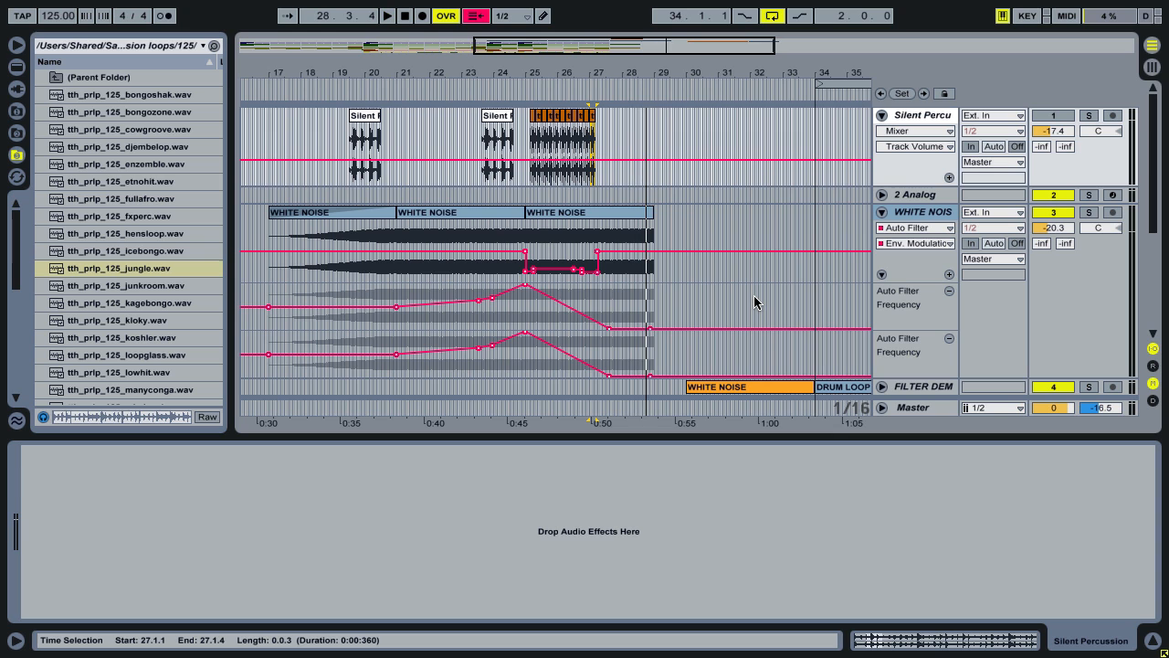
click(920, 212)
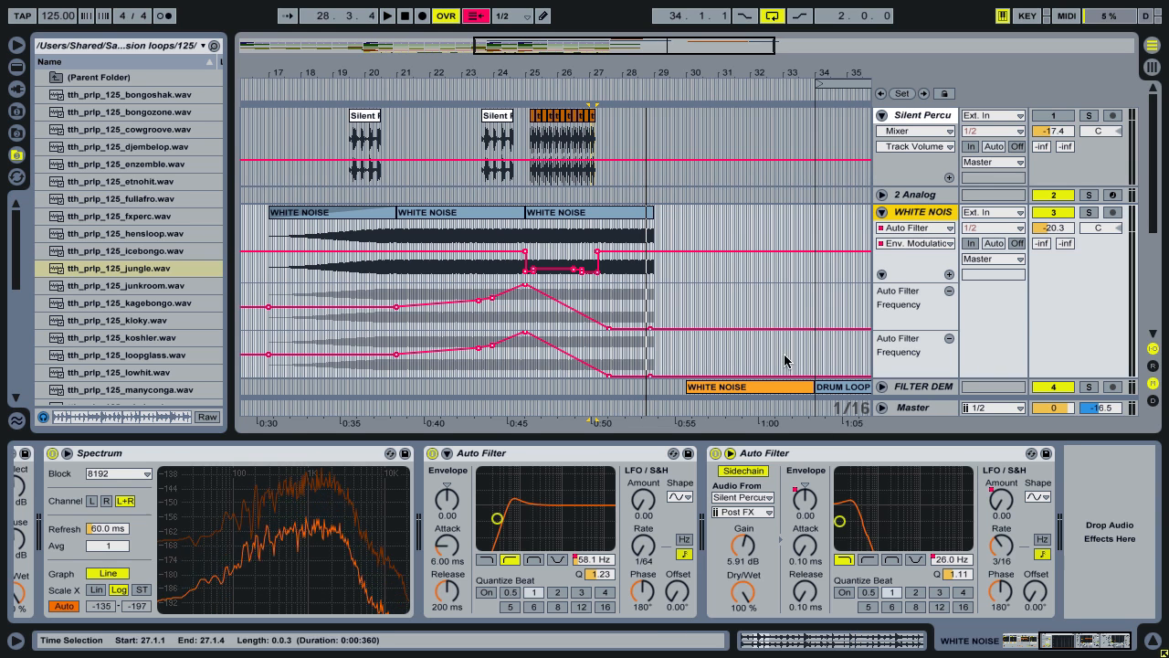